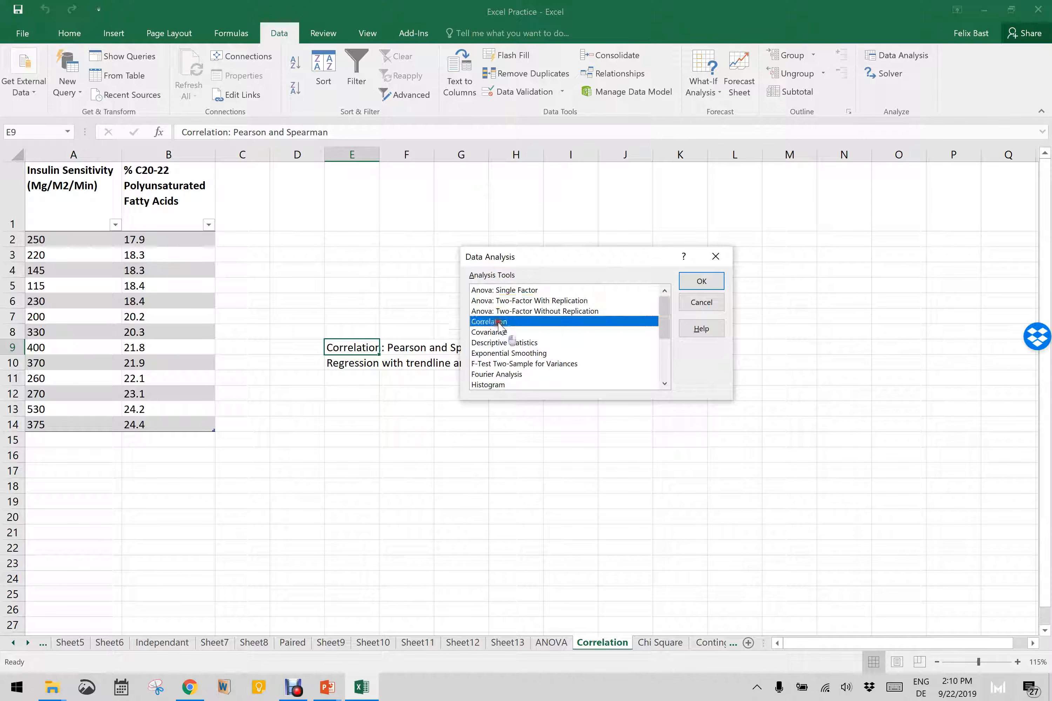
Run a Correlation analysis on A1:B14, grouped by columns with labels in the first row, outputting to a new worksheet.
click(708, 282)
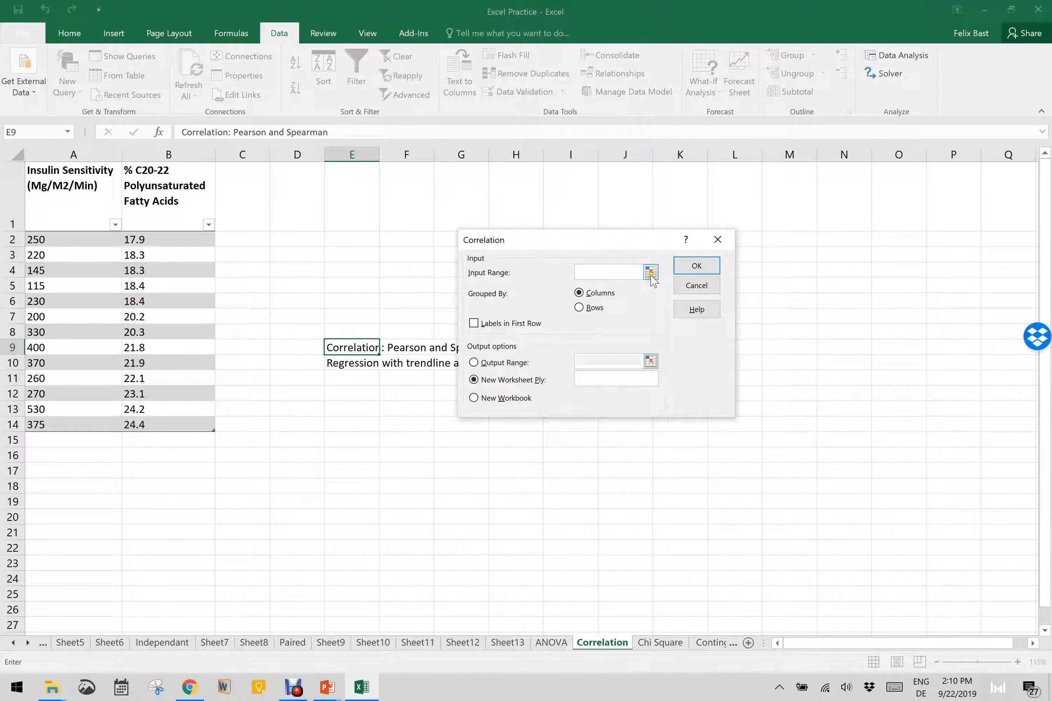
click(651, 274)
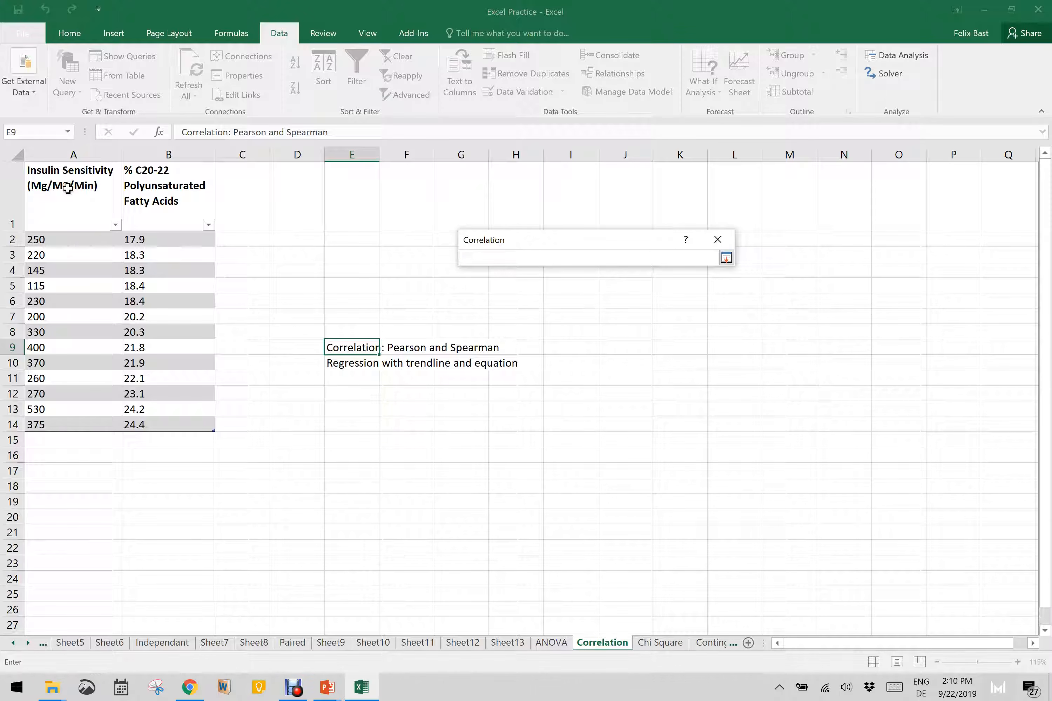
drag(68, 186, 159, 422)
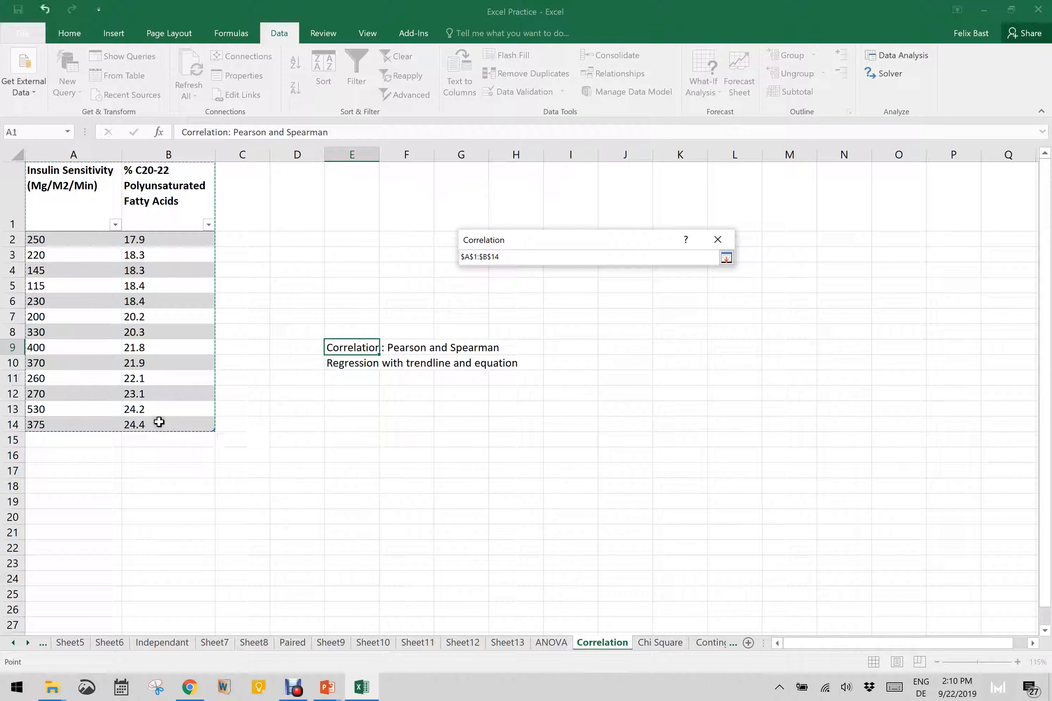
key(Return)
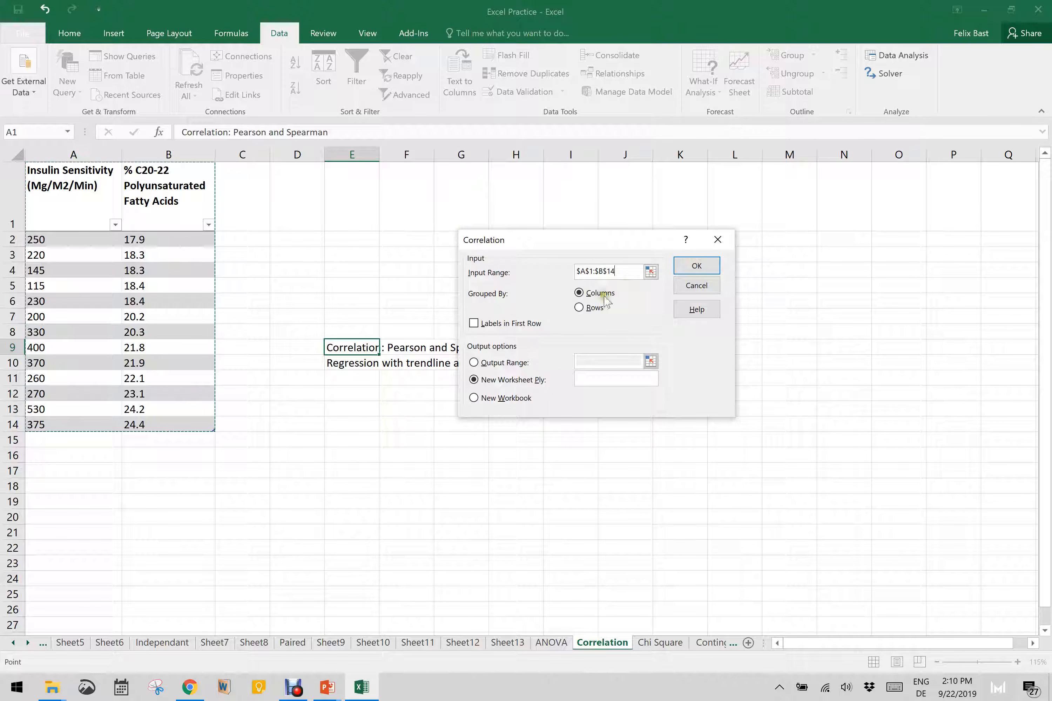
click(527, 323)
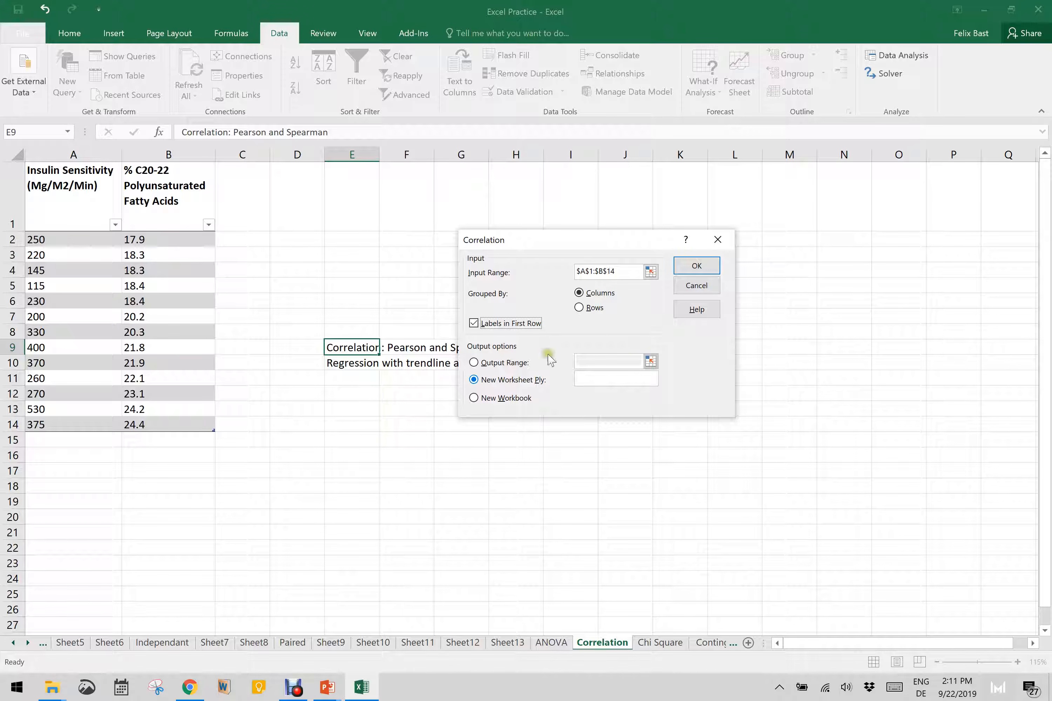
click(702, 269)
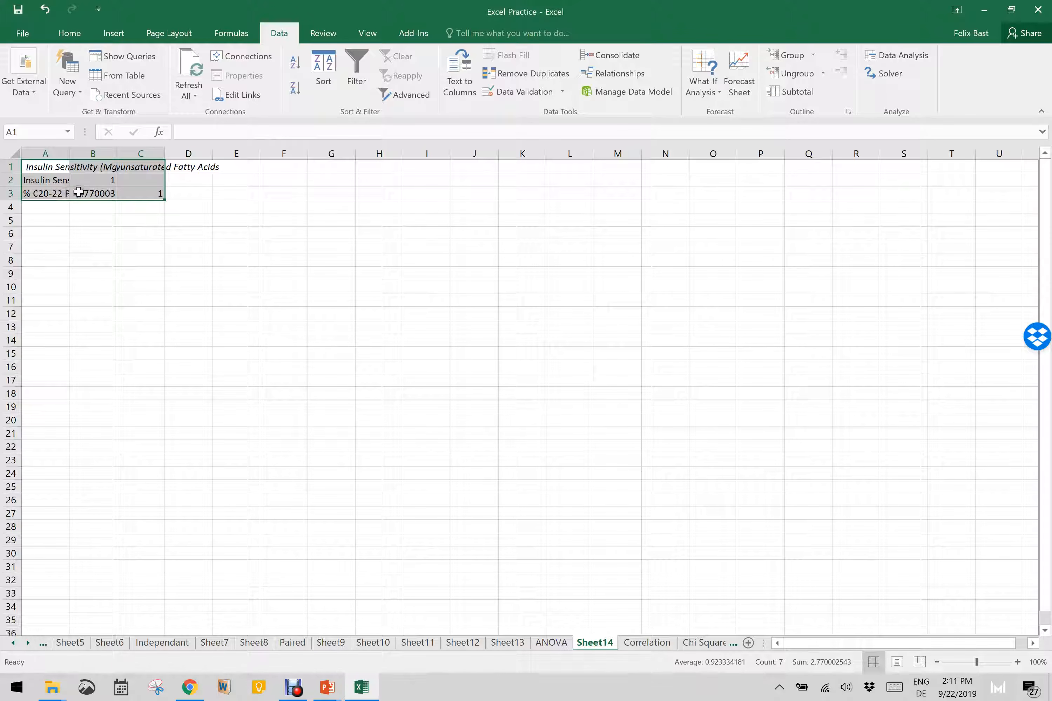
On the correlation output sheet, fit column A to its contents and widen column B to show its full heading.
click(93, 193)
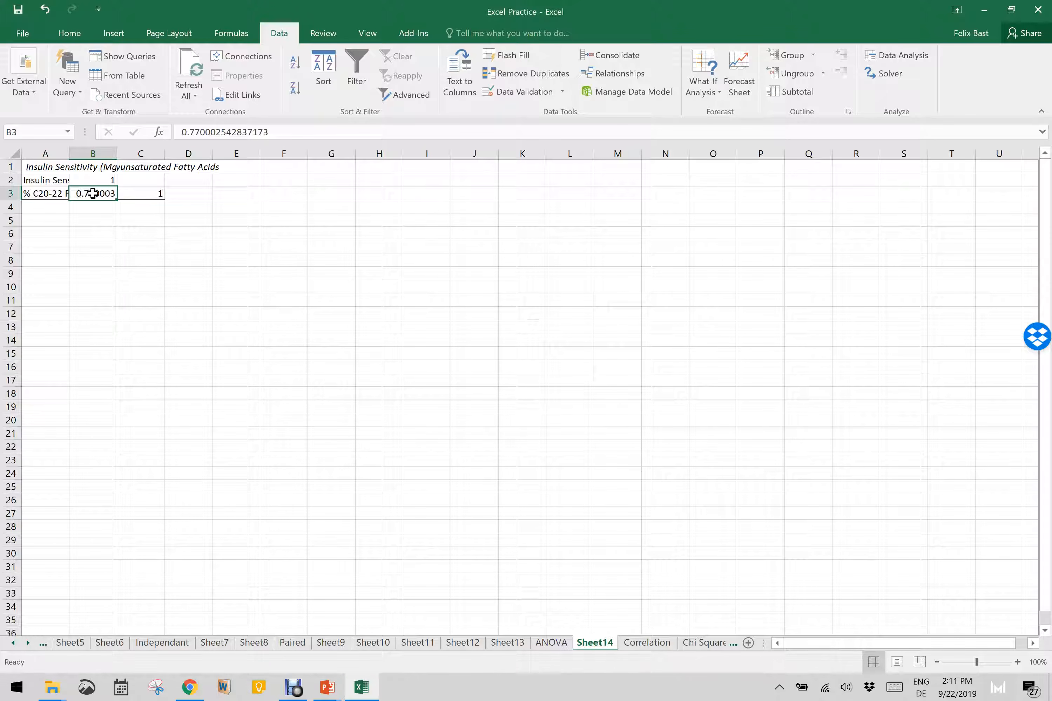
double_click(71, 157)
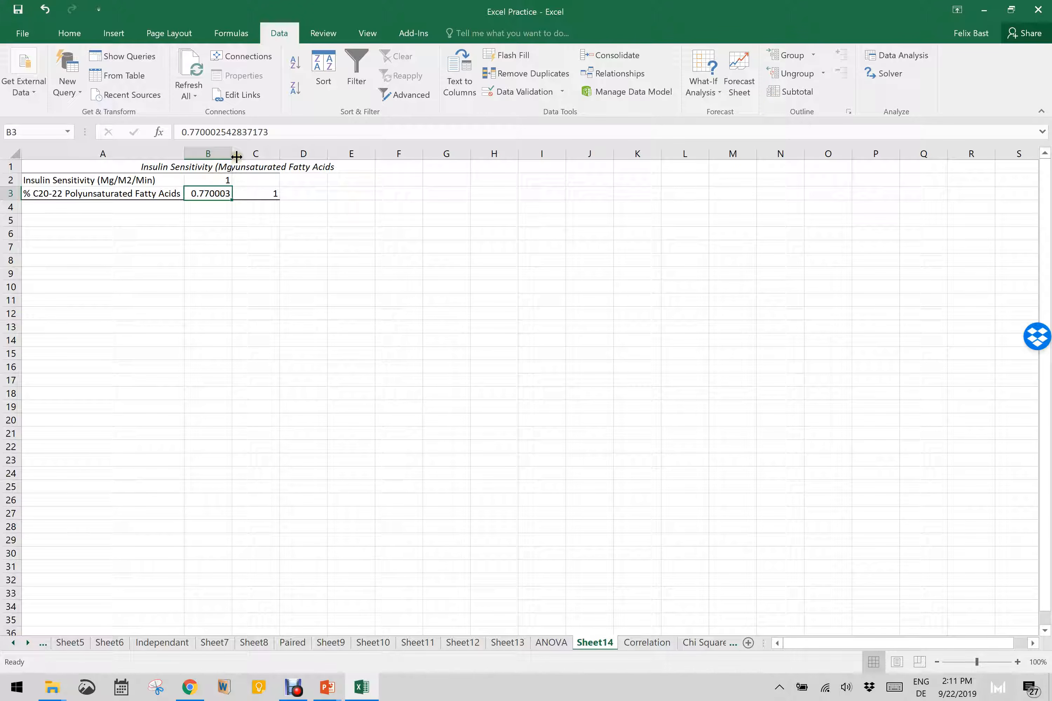
drag(236, 157, 325, 158)
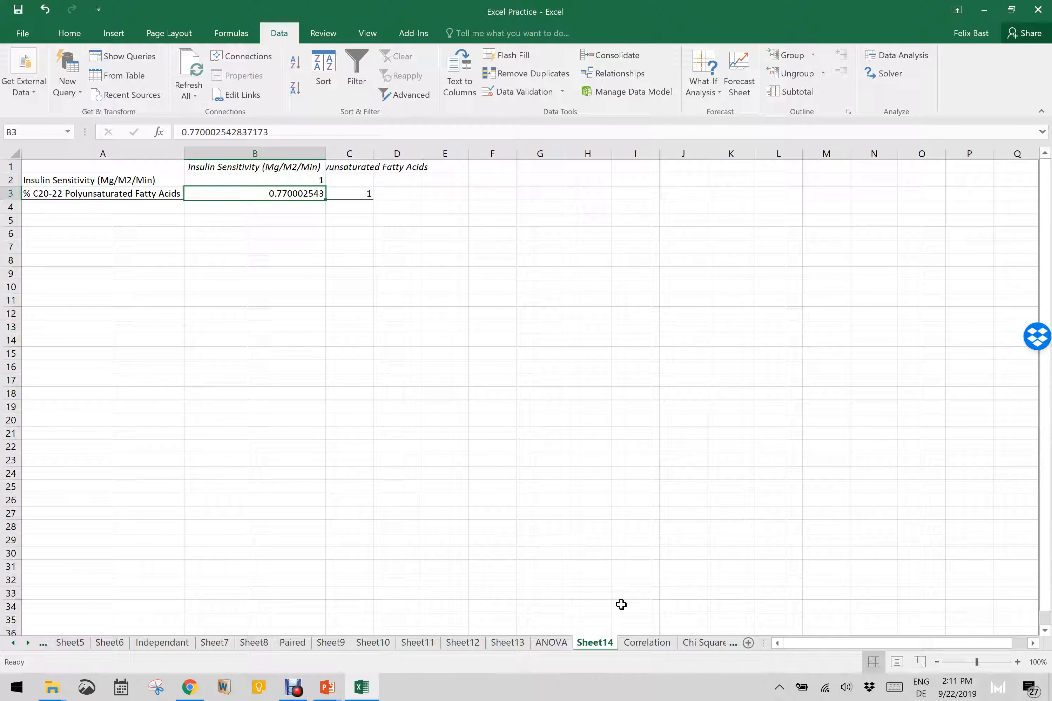
Return to the Correlation sheet and open the Real Statistics data analysis tools.
click(638, 645)
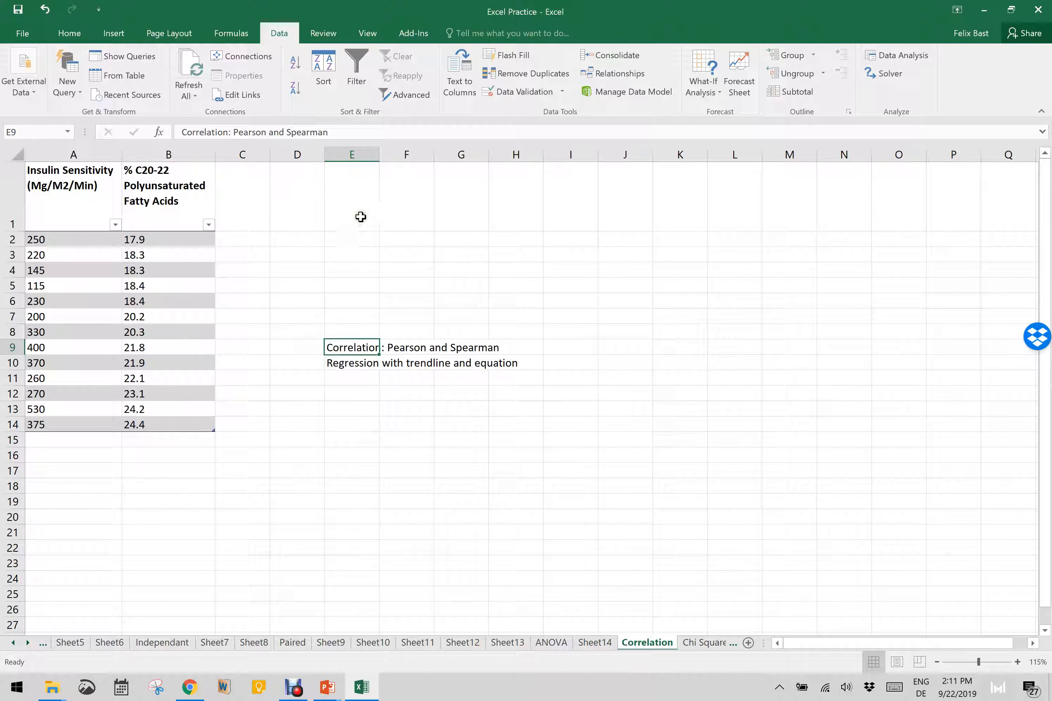
click(415, 32)
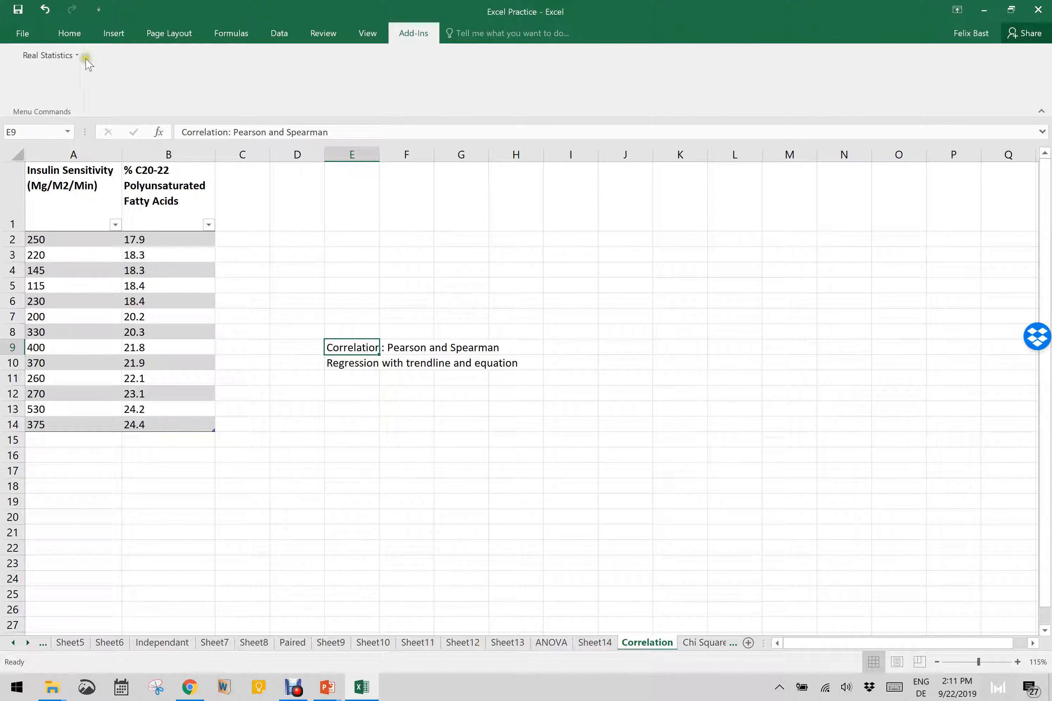
click(48, 55)
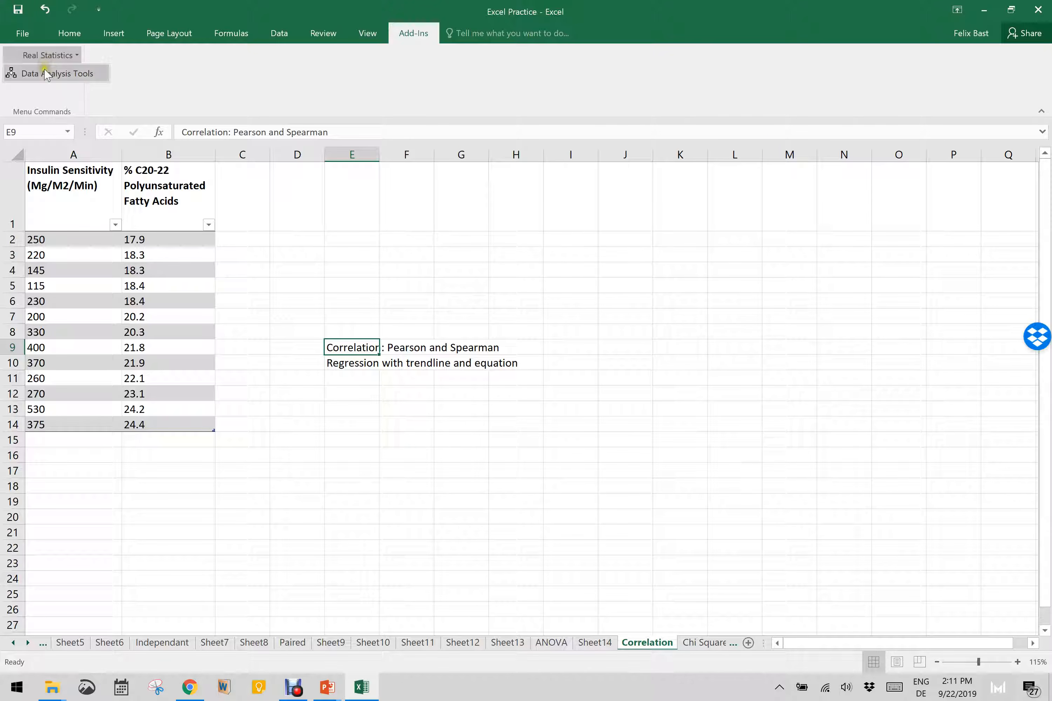
click(48, 74)
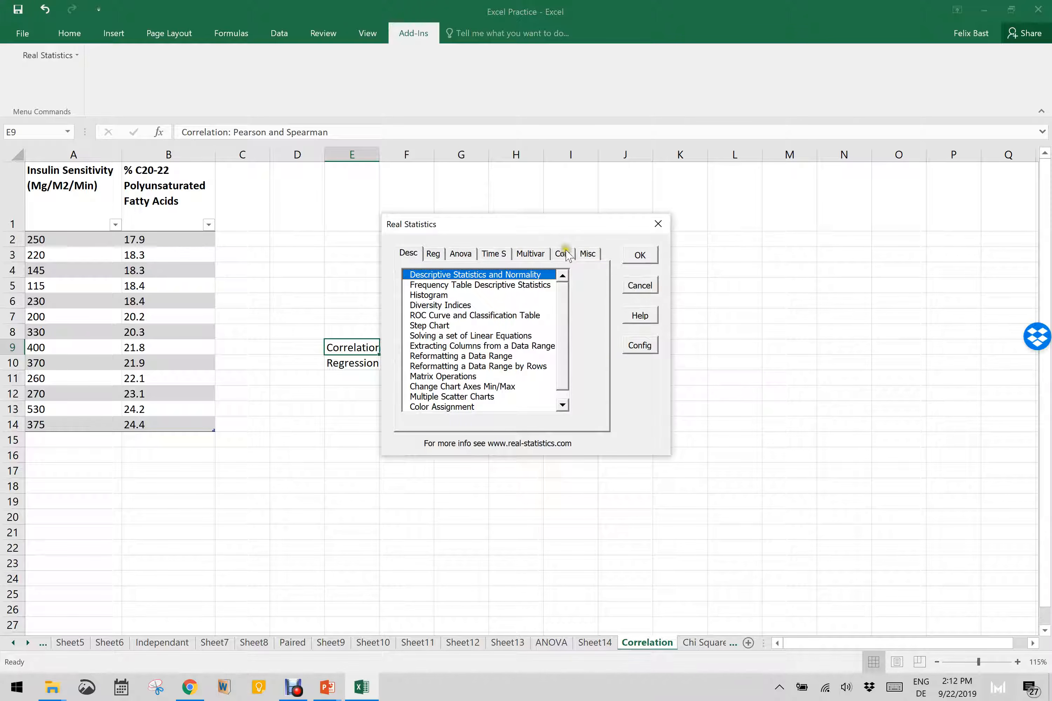
click(585, 255)
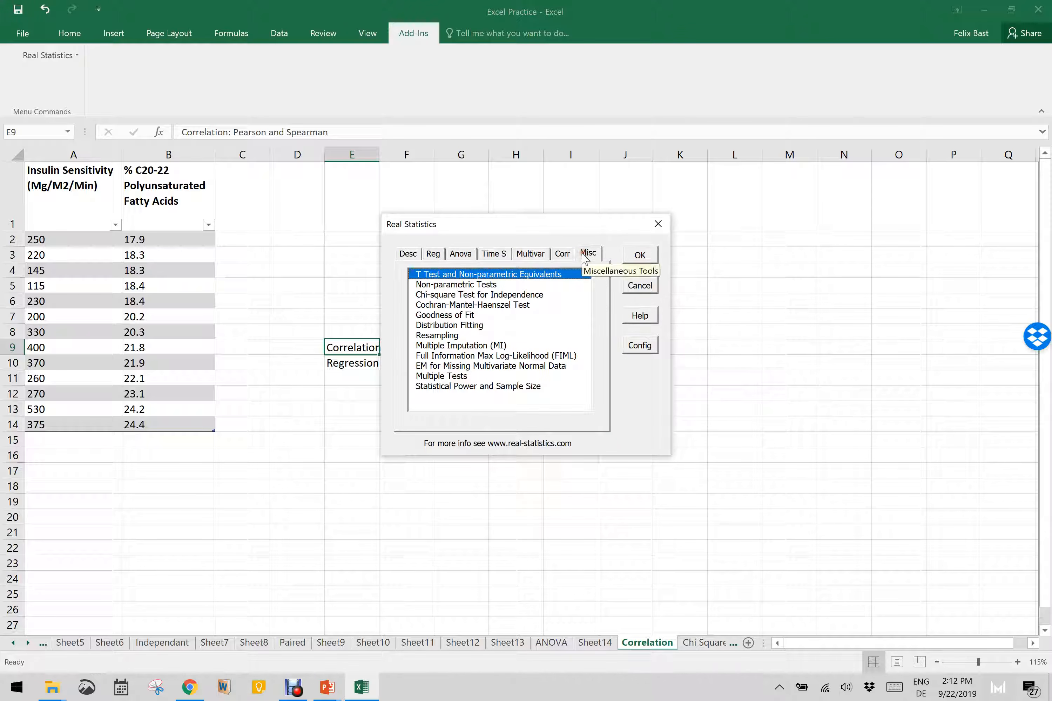
click(451, 285)
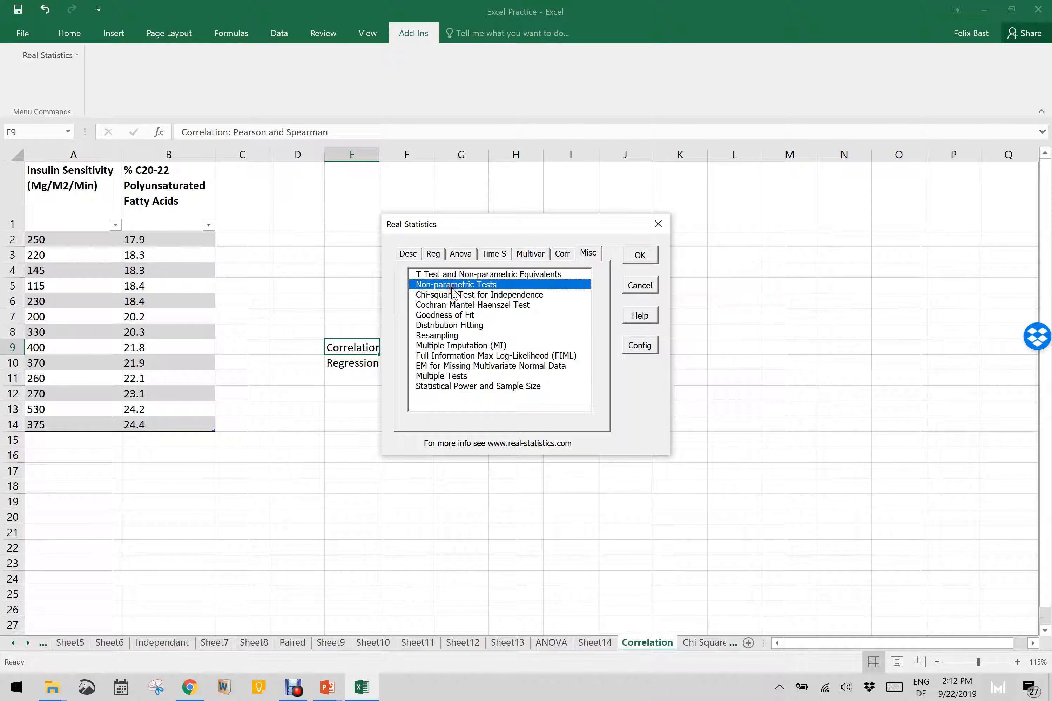
click(640, 256)
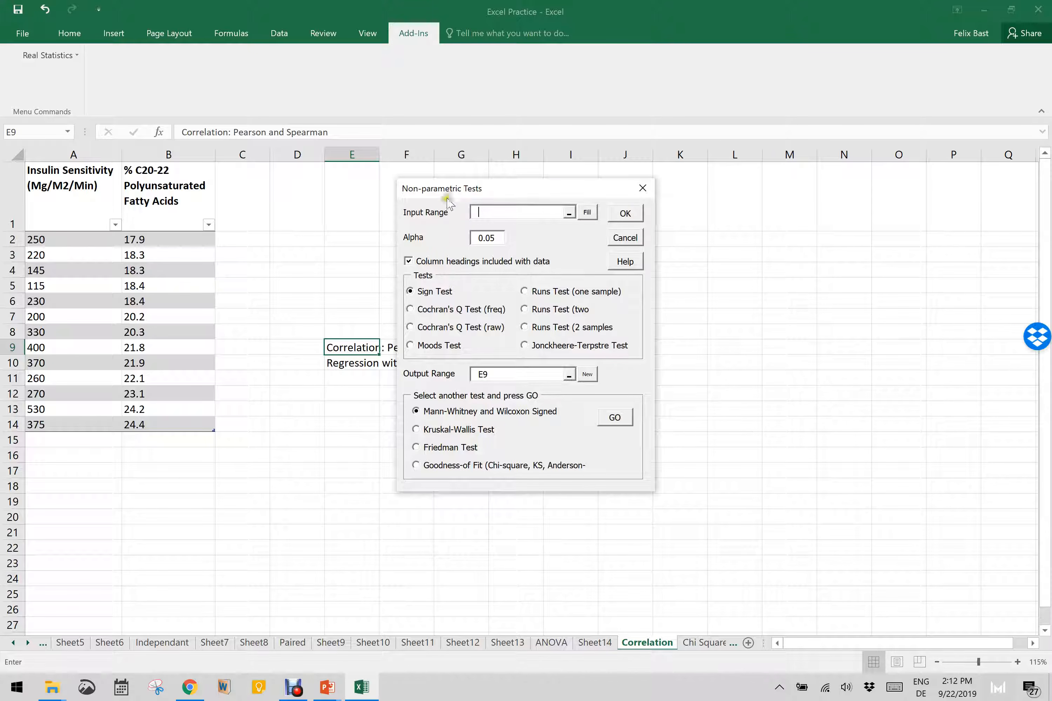
click(625, 237)
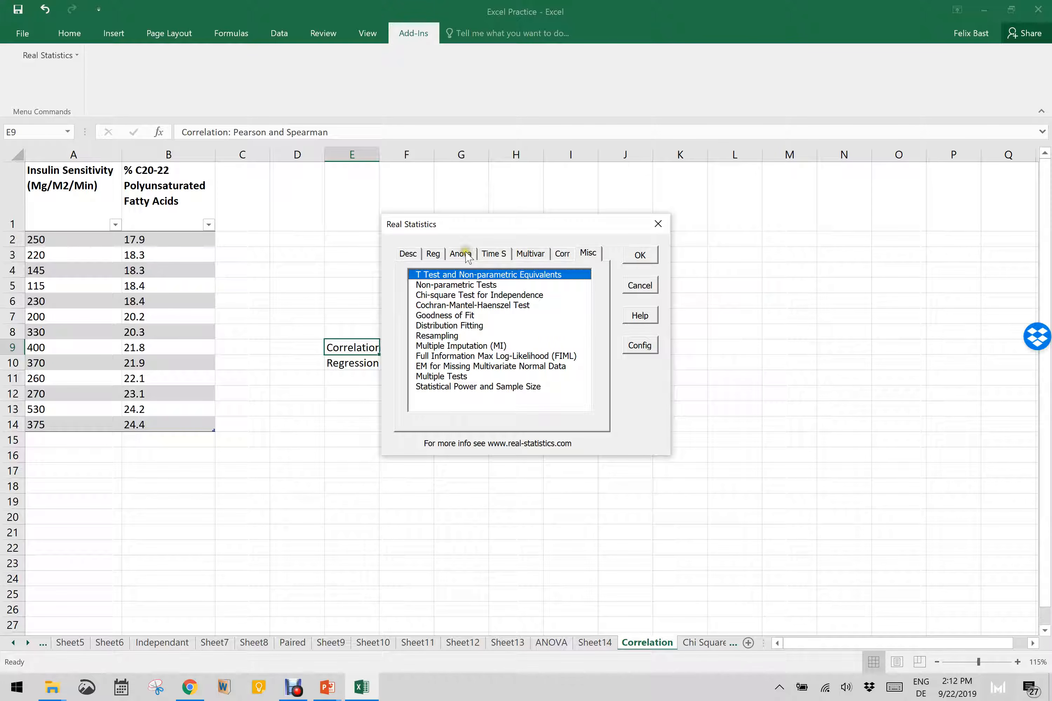
click(437, 254)
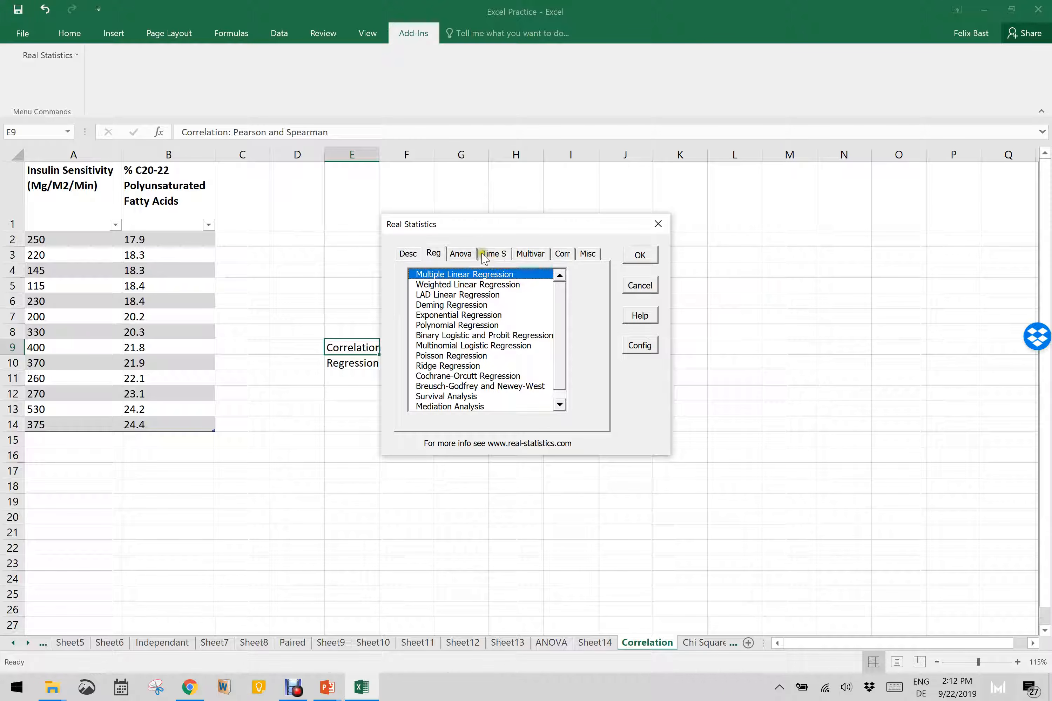
Start the Real Statistics Correlation Tests and choose Spearman's as the test type.
click(562, 254)
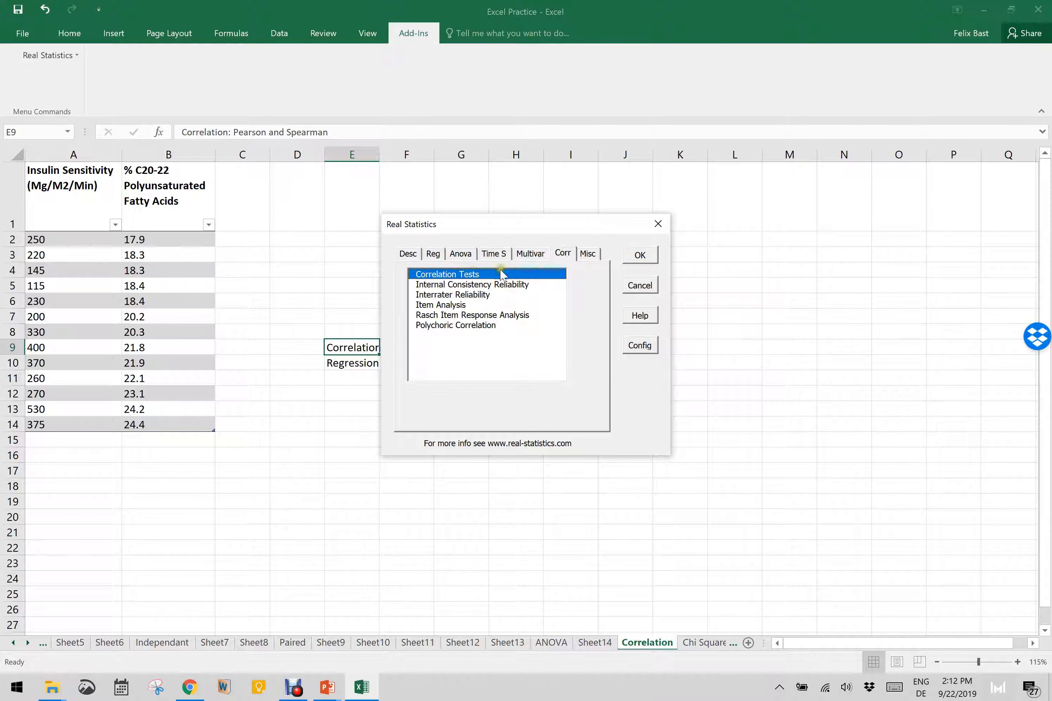
click(639, 255)
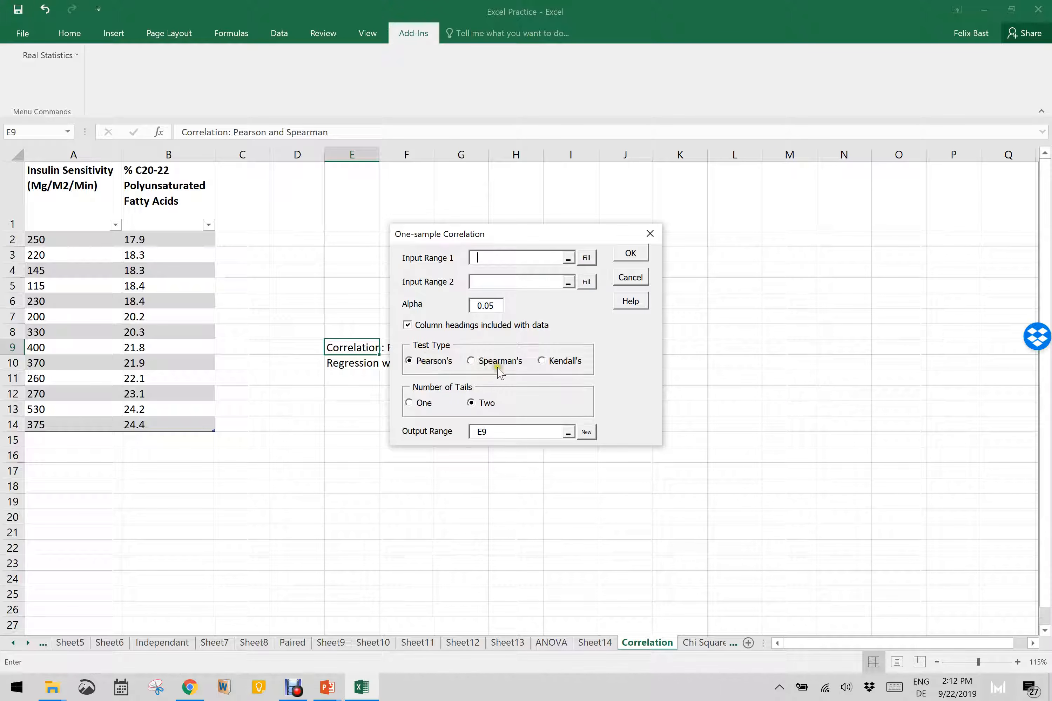
click(473, 360)
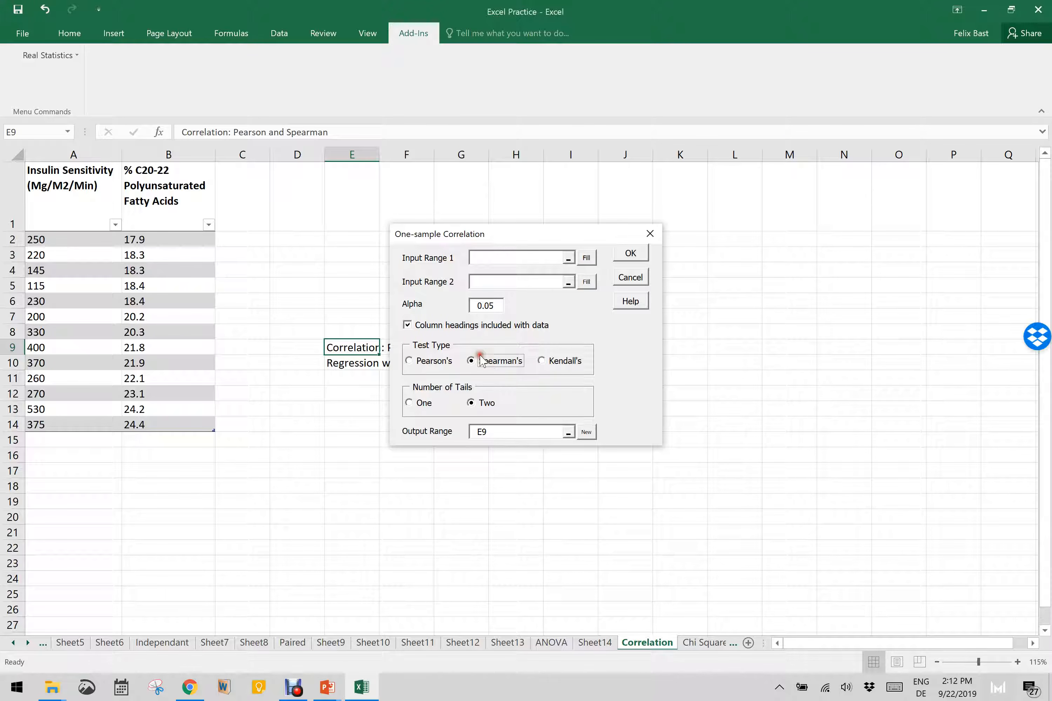
Set Input Range 1 to the insulin sensitivity data A1:A14 and Input Range 2 to the fatty acids data B1:B14.
click(568, 258)
drag(85, 196, 87, 424)
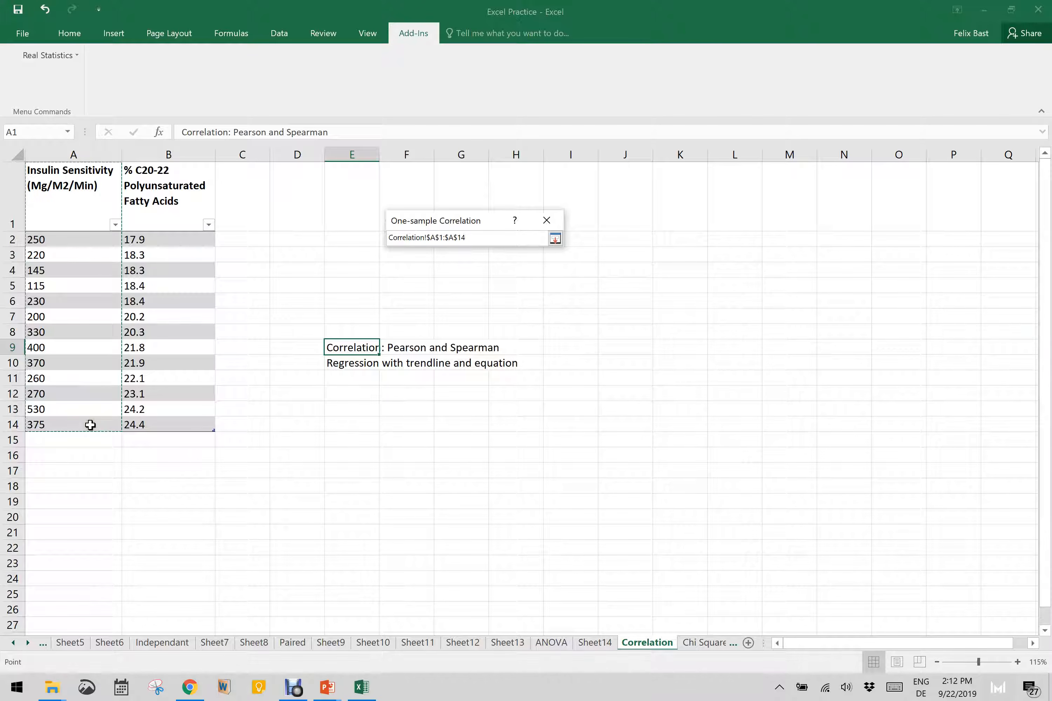
key(Return)
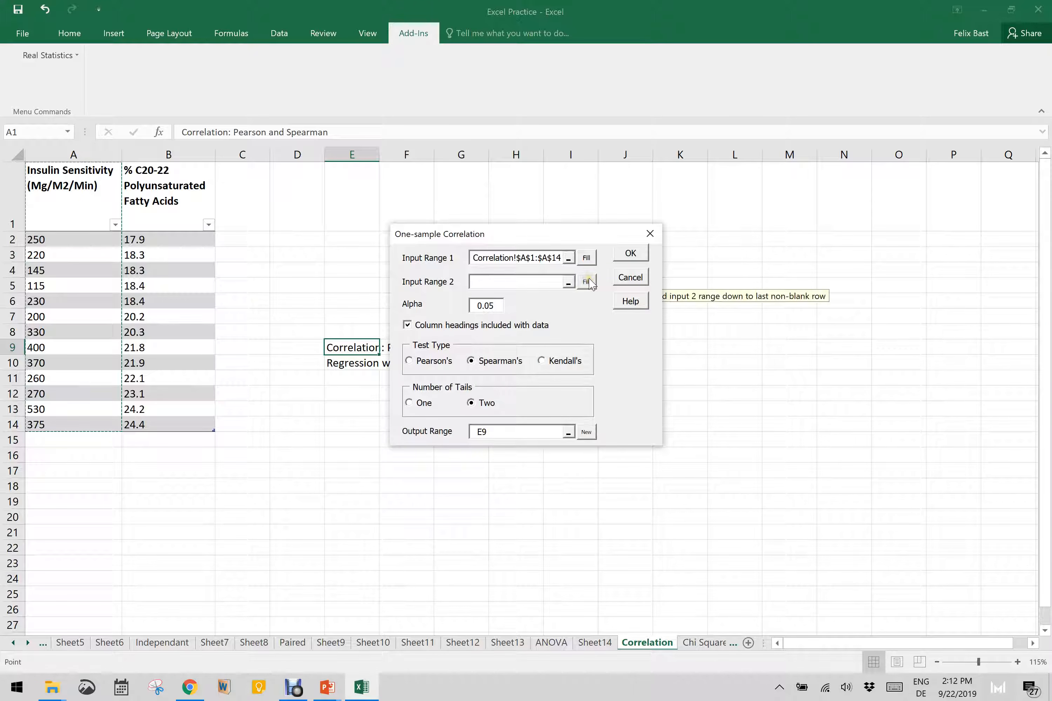
click(569, 282)
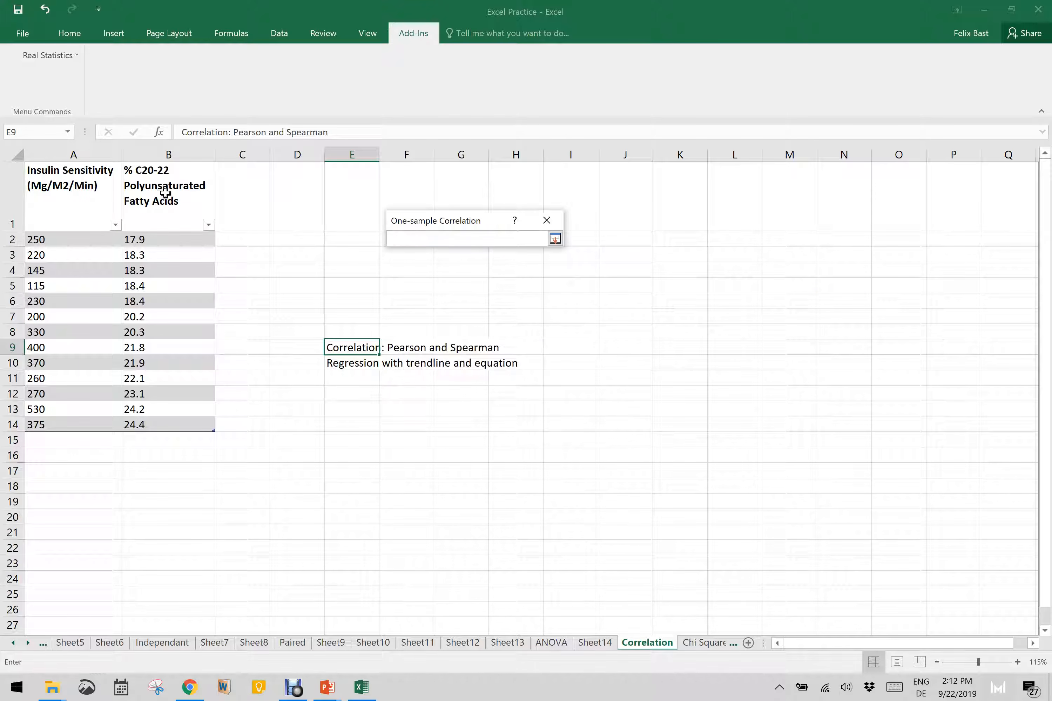
drag(165, 194, 152, 426)
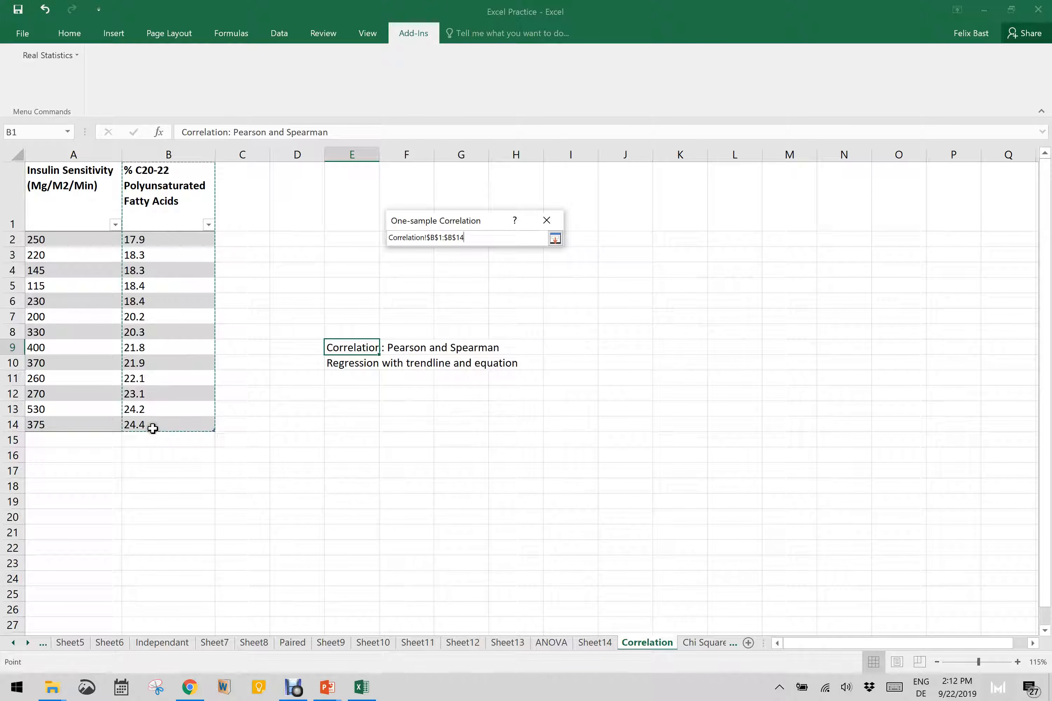
key(Return)
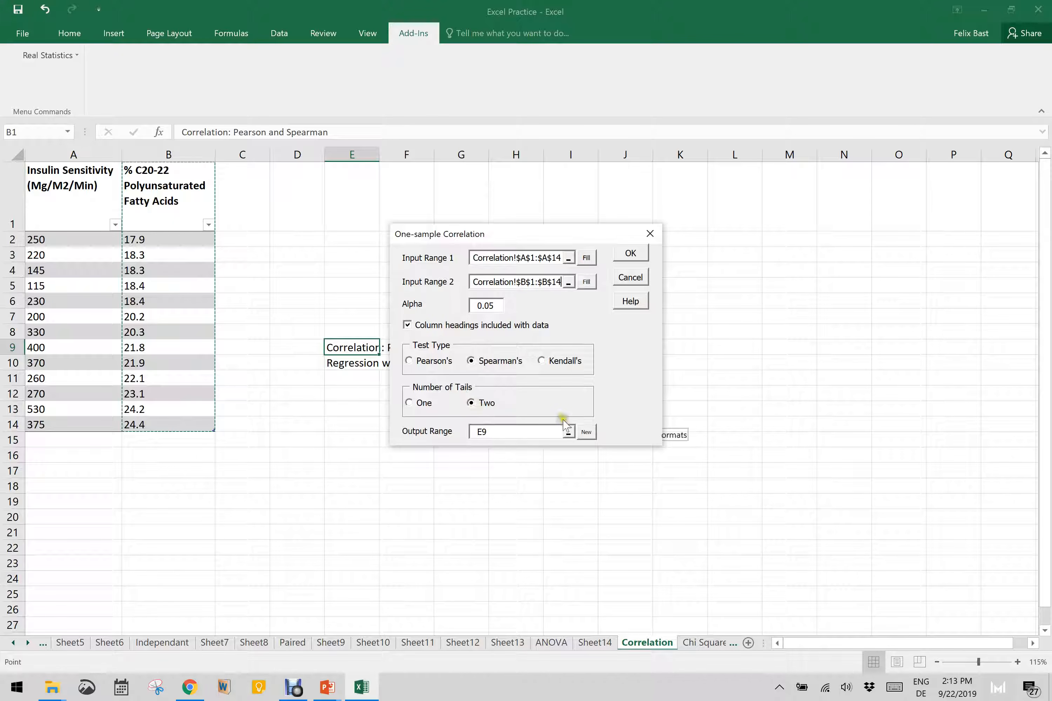
Direct the output to a new worksheet instead of E9 and run the two-tailed Spearman's test.
click(568, 433)
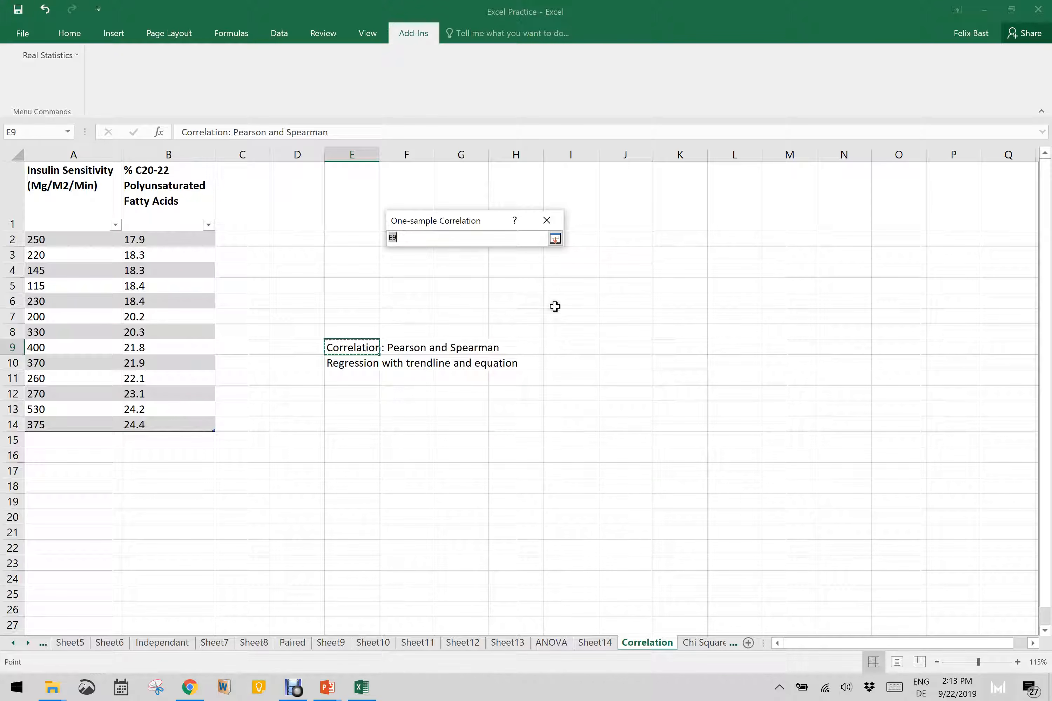
click(555, 238)
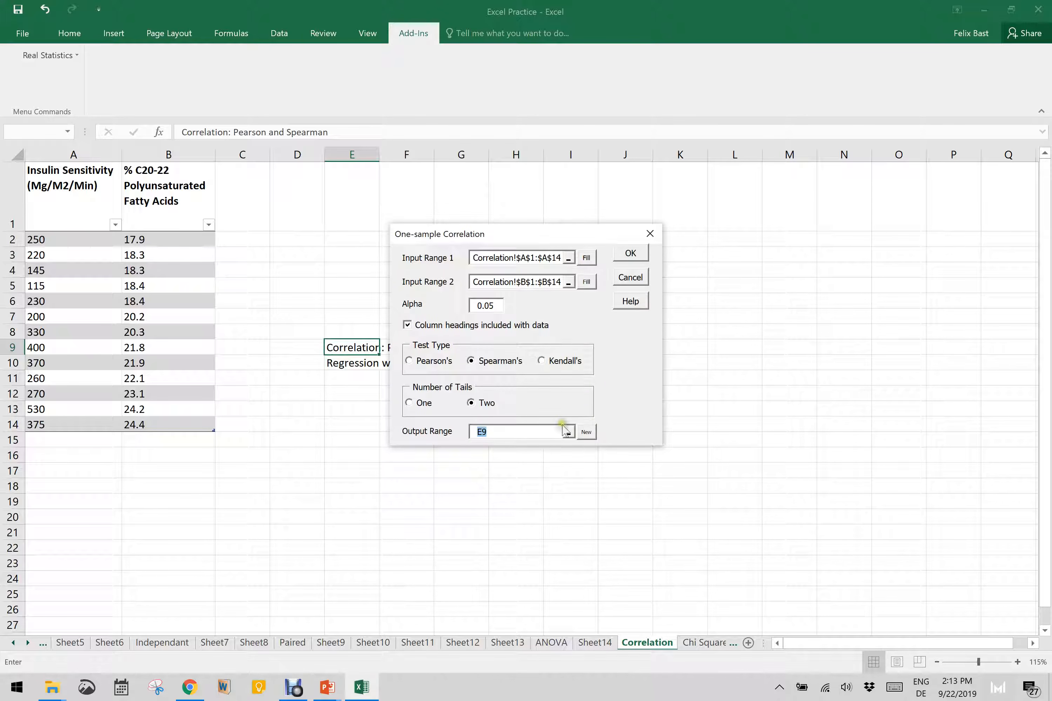
click(586, 432)
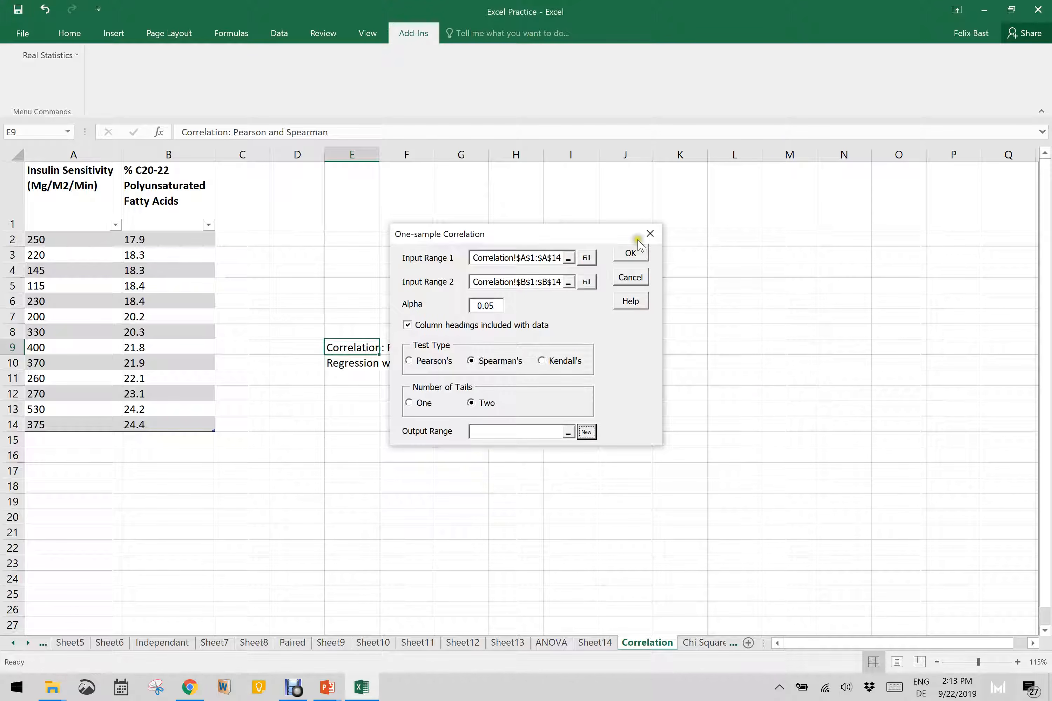
click(633, 254)
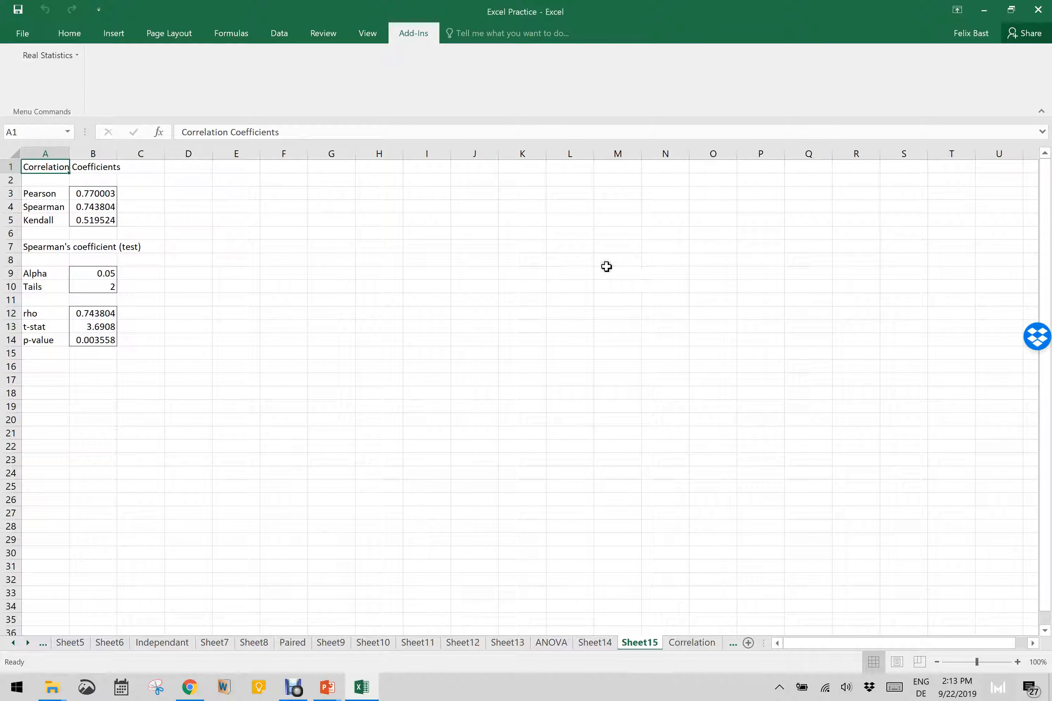
Fit column A of the new results sheet to its contents and inspect the Pearson coefficient and p-value cells.
click(70, 155)
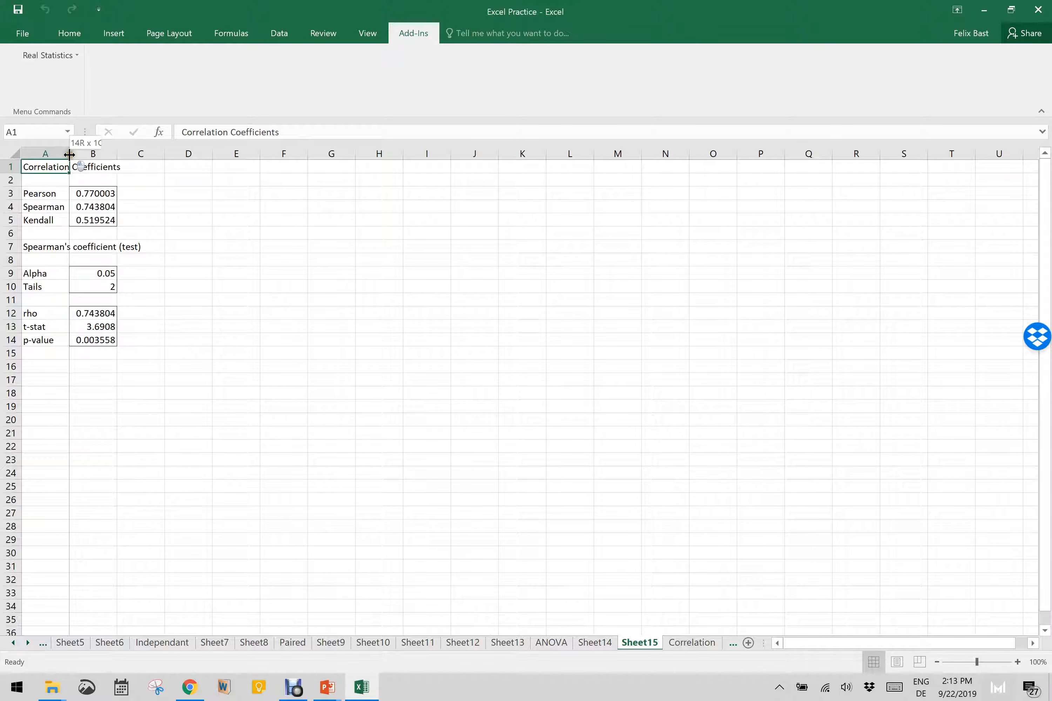
double_click(69, 154)
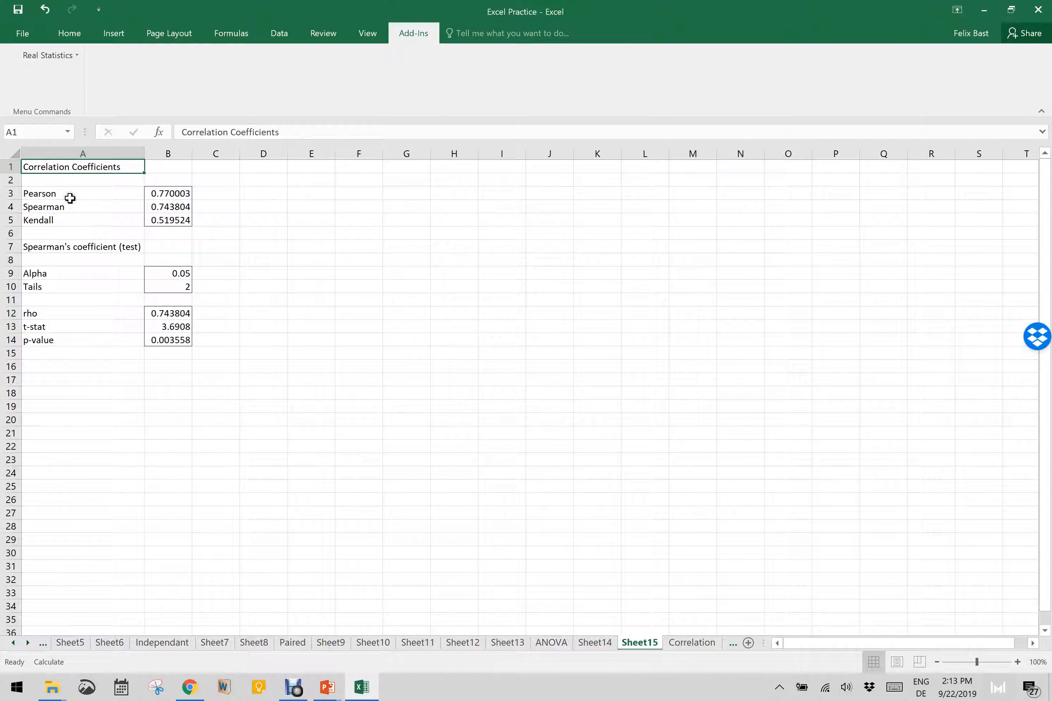
click(161, 194)
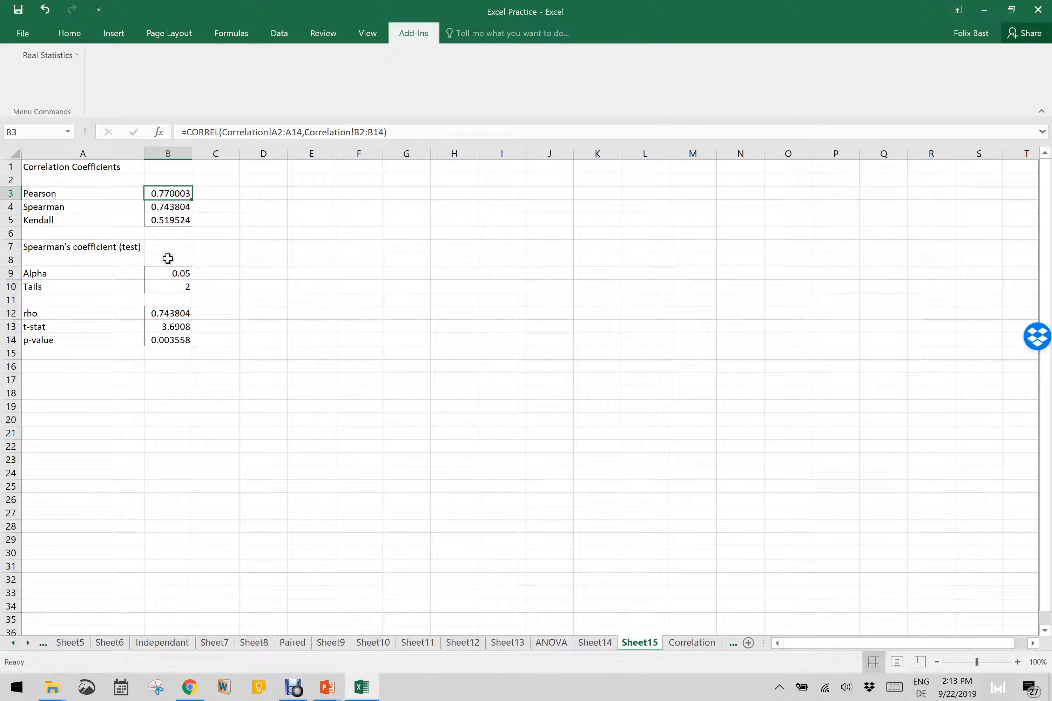
click(189, 339)
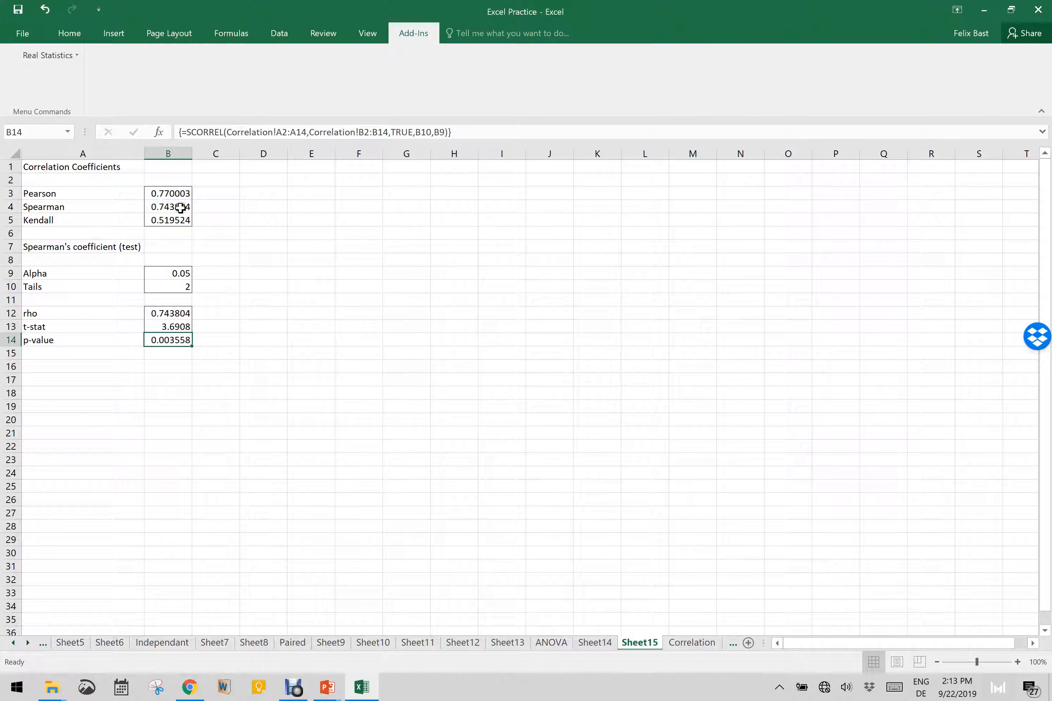
Leave the results sheet and switch to the Chi Square worksheet.
click(683, 643)
click(732, 644)
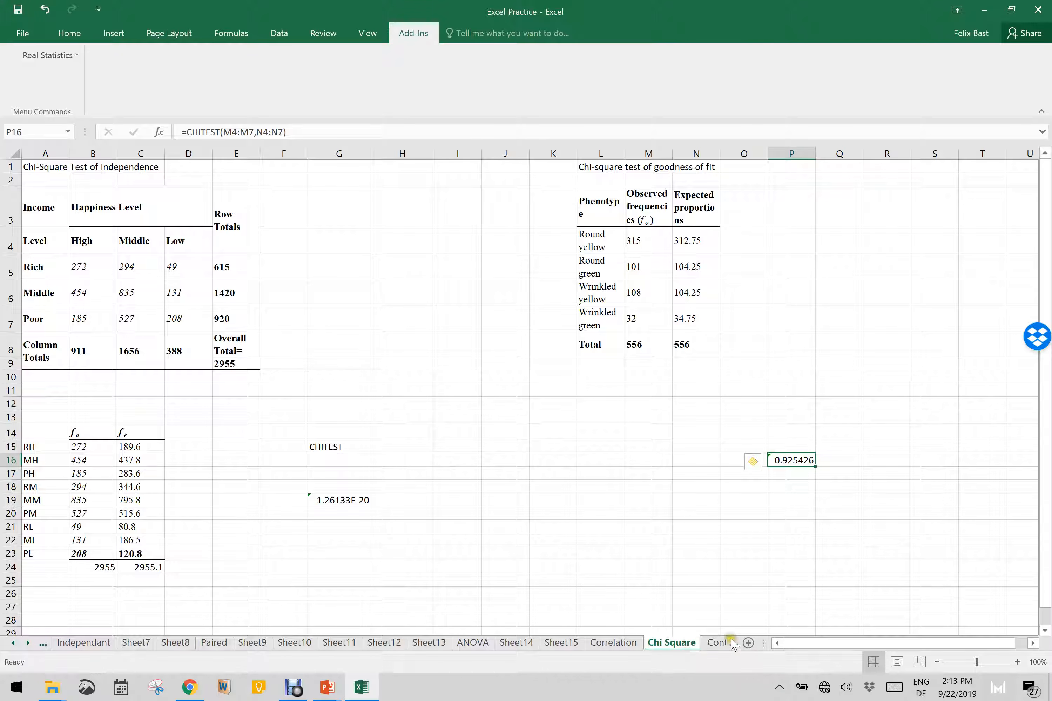
Return to the Correlation worksheet and start the Regression analysis from the Data Analysis tools.
click(617, 643)
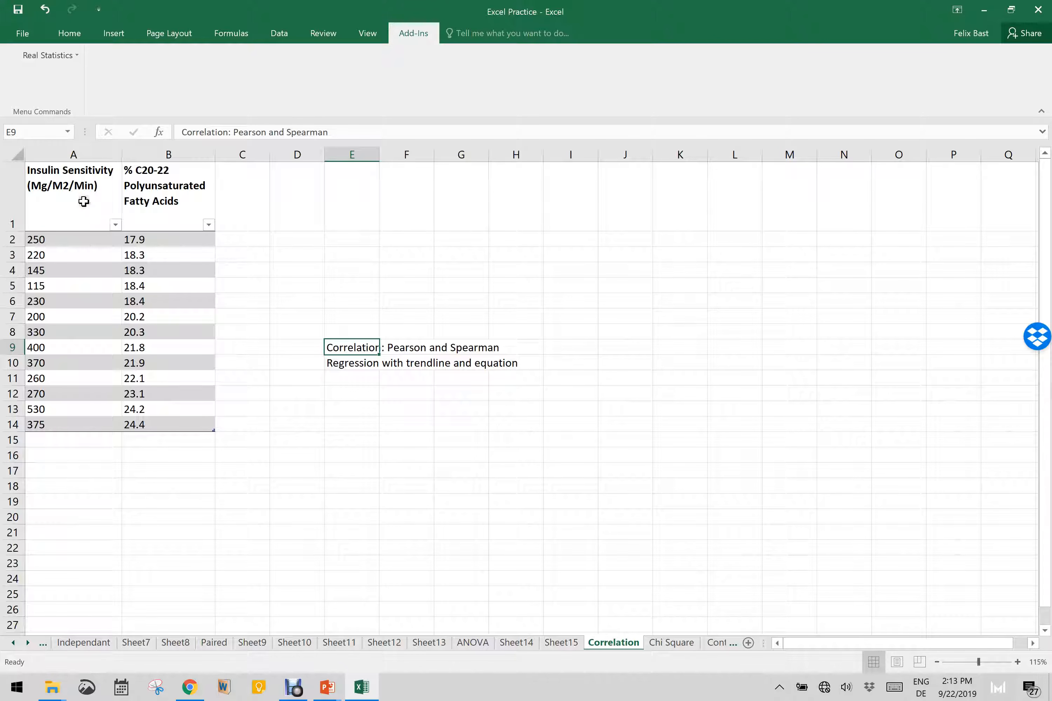
click(279, 35)
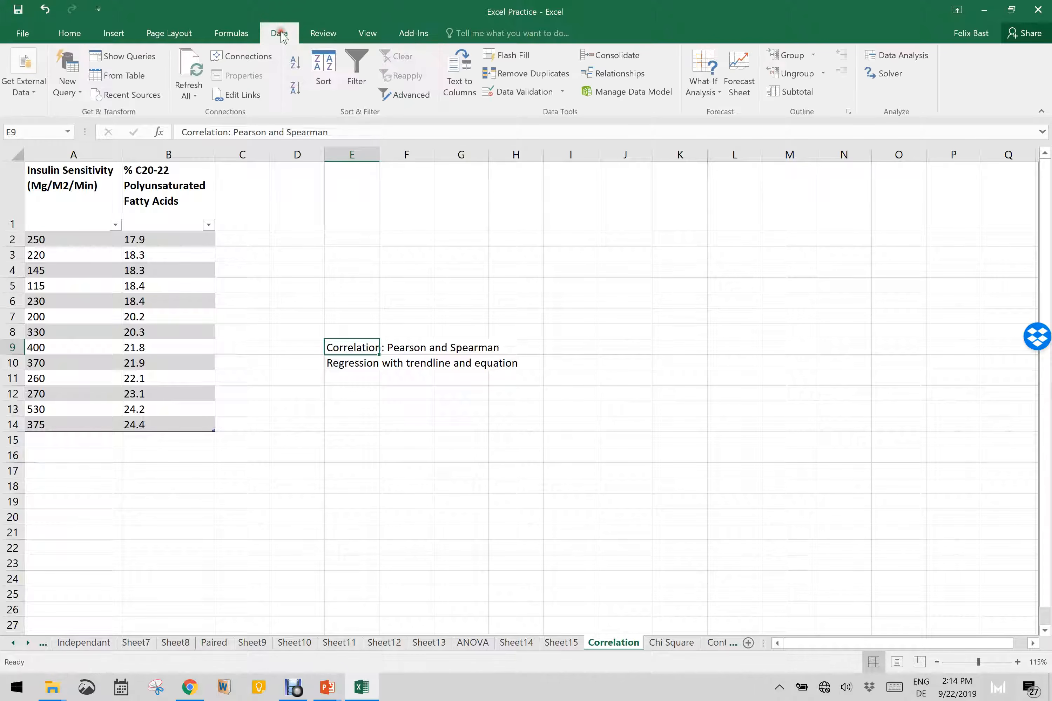
click(905, 57)
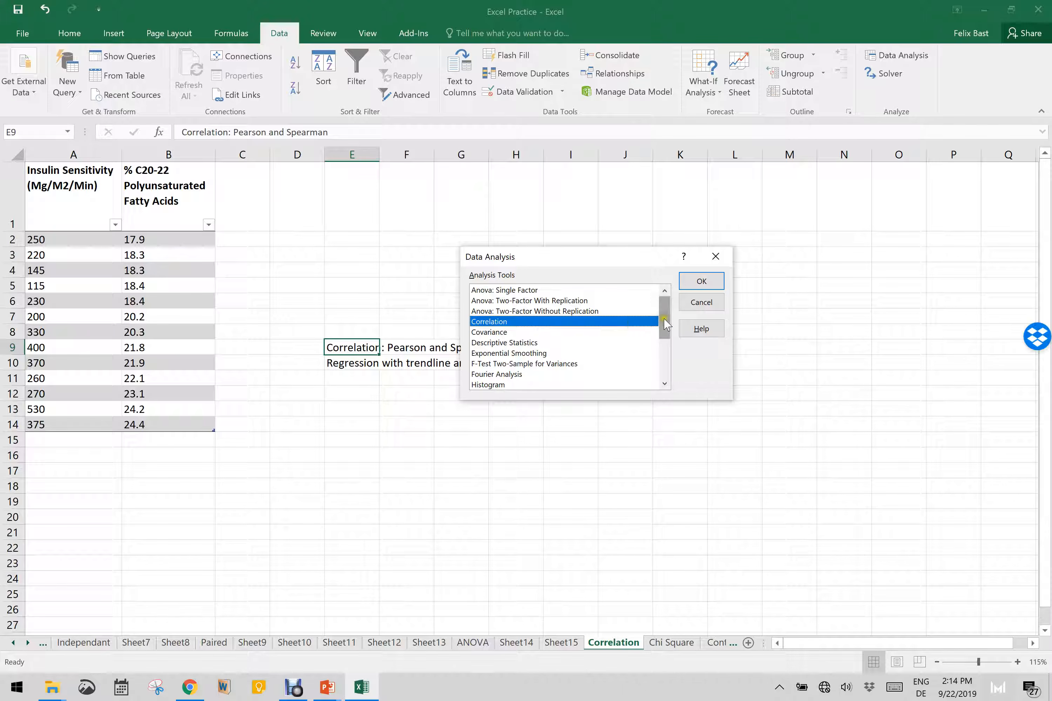
drag(664, 319, 665, 372)
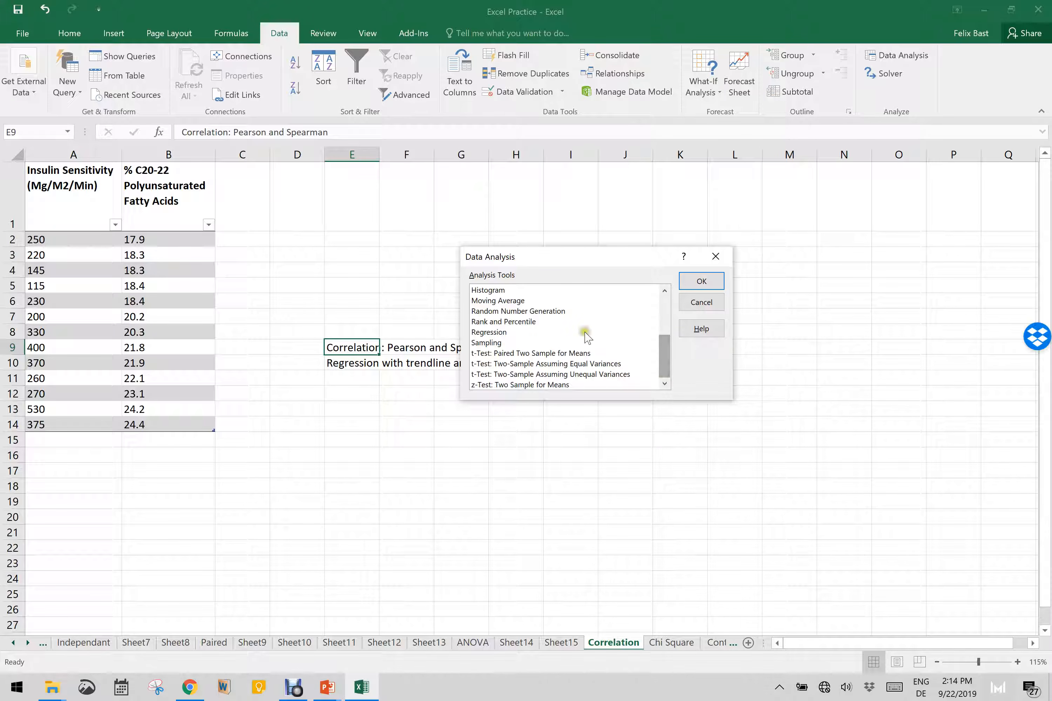
click(486, 333)
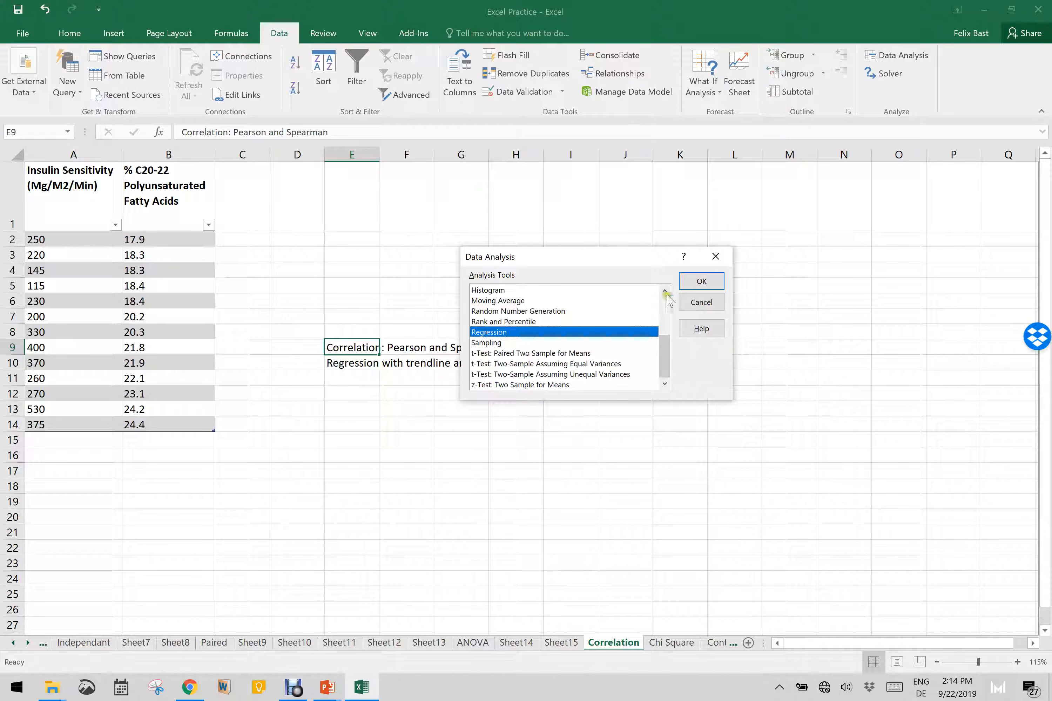
click(691, 283)
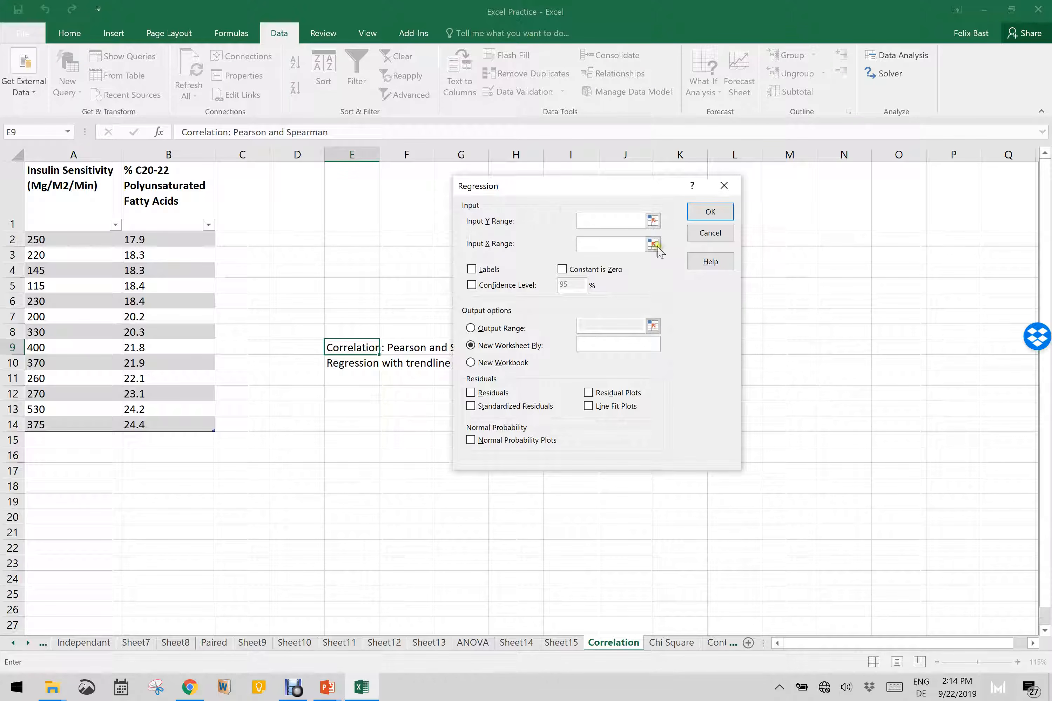
Set the regression's Input Y Range to insulin sensitivity A1:A14 and Input X Range to fatty acids B1:B14.
click(653, 221)
drag(58, 182, 62, 424)
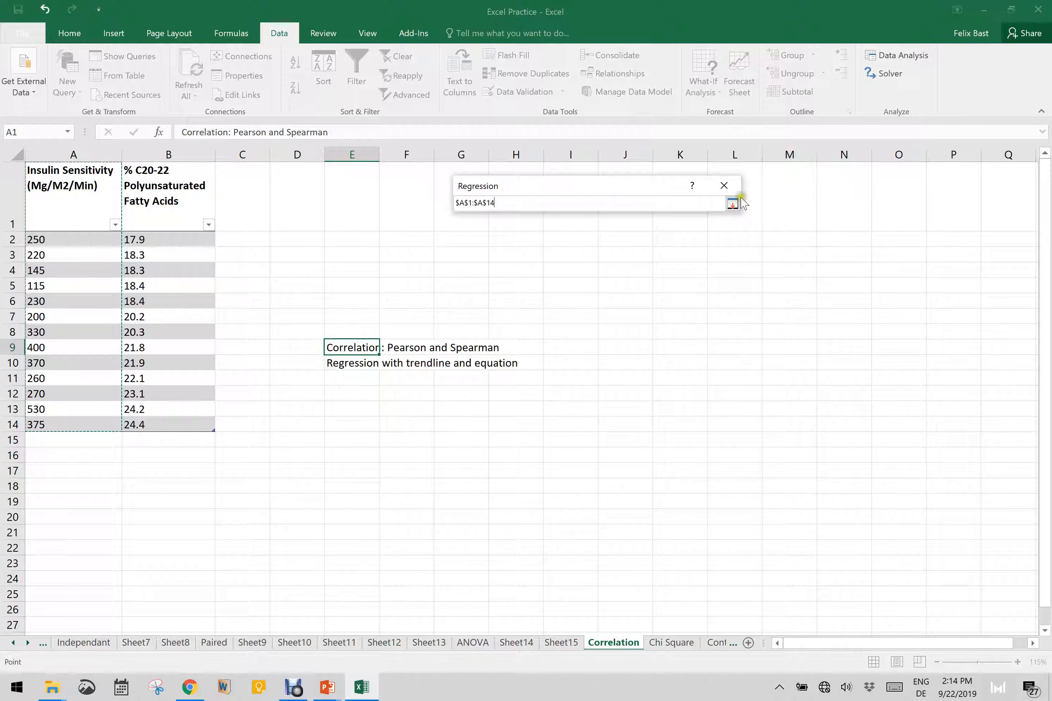
click(732, 203)
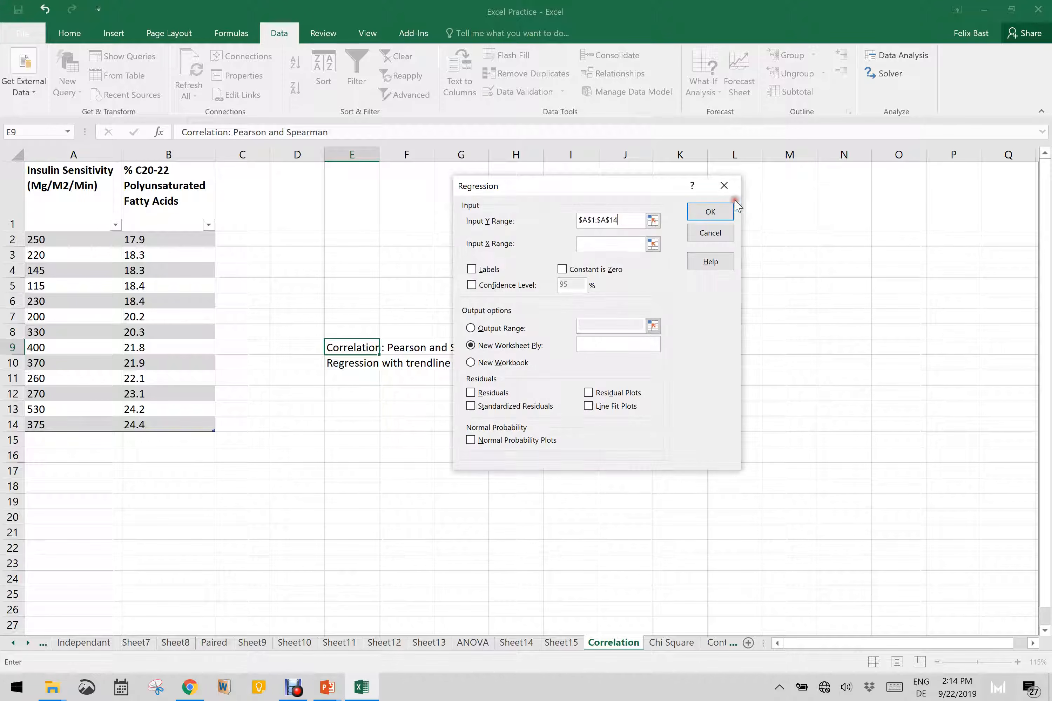
click(653, 244)
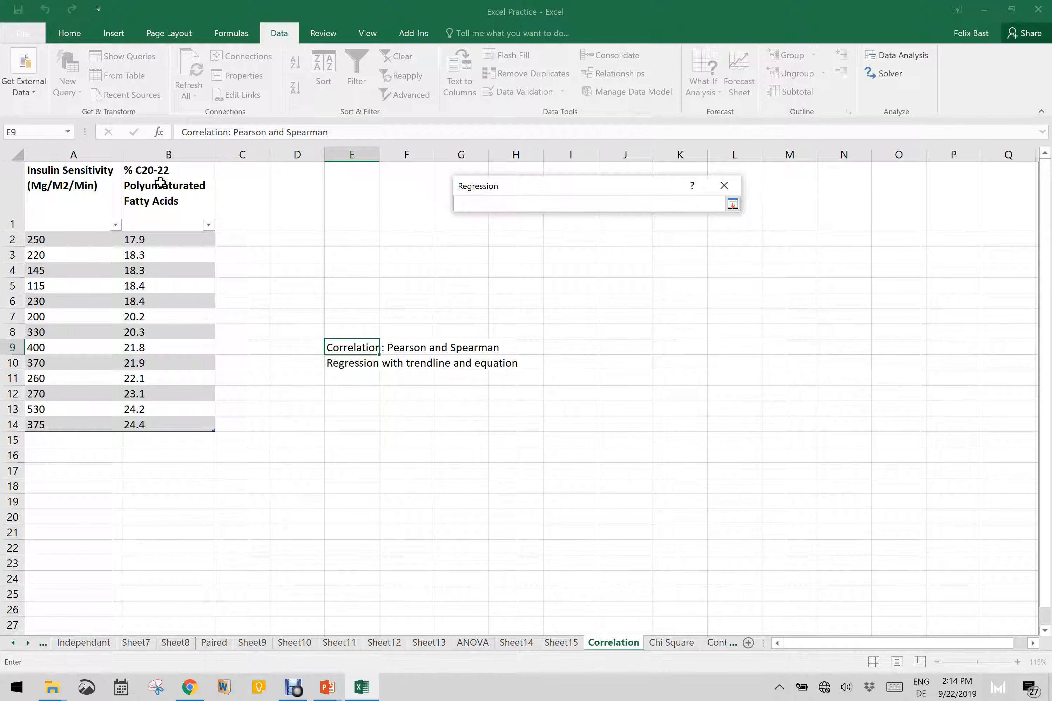
drag(161, 181, 159, 423)
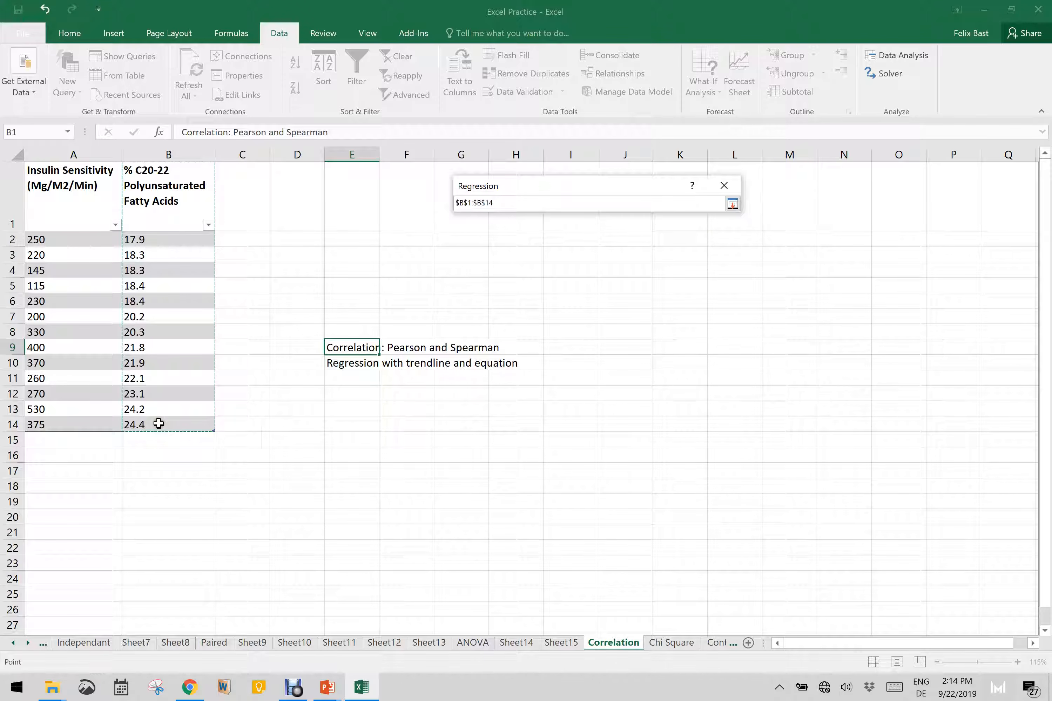
key(Return)
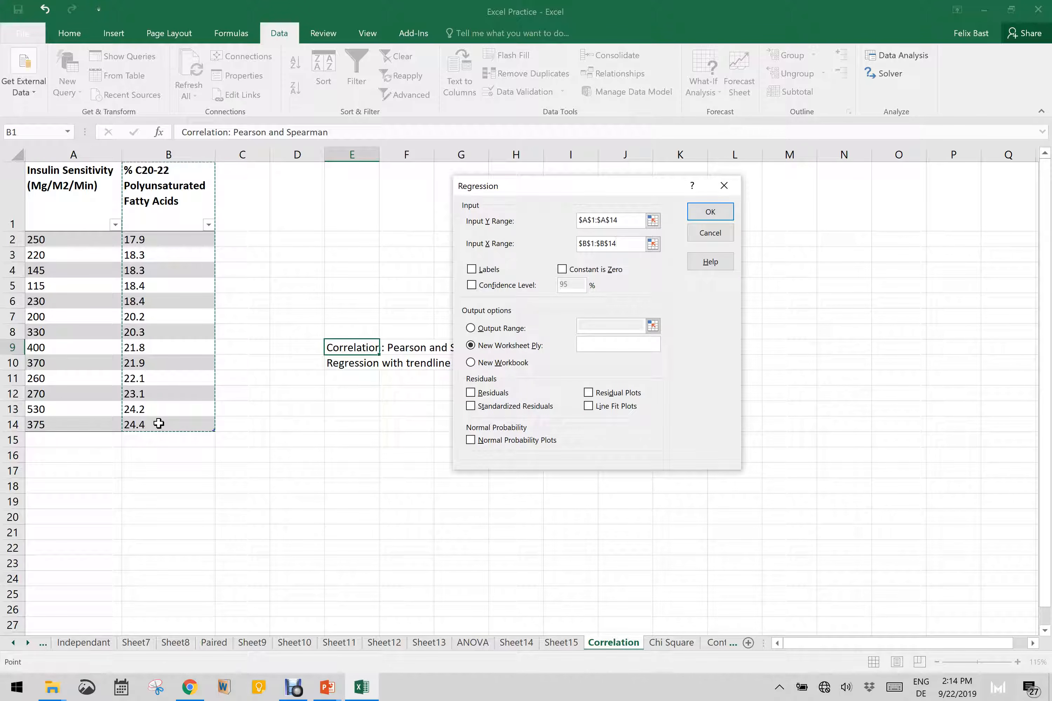
Include labels, a 95% confidence level and residuals, then run the regression to a new worksheet and look through its output.
click(483, 272)
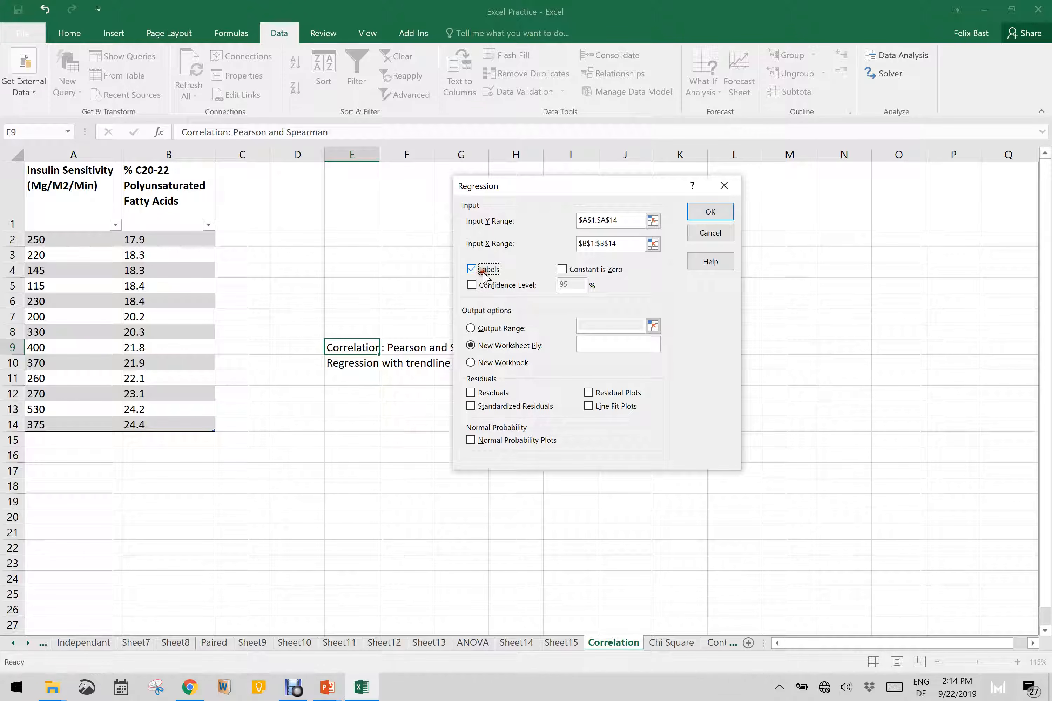
click(498, 285)
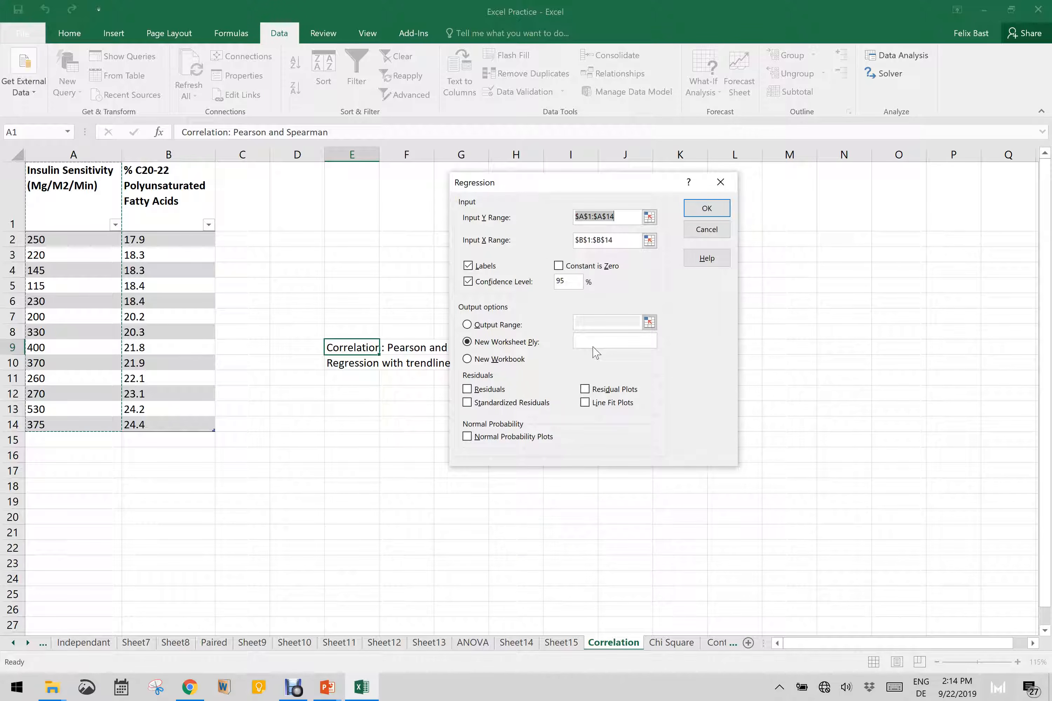
click(477, 391)
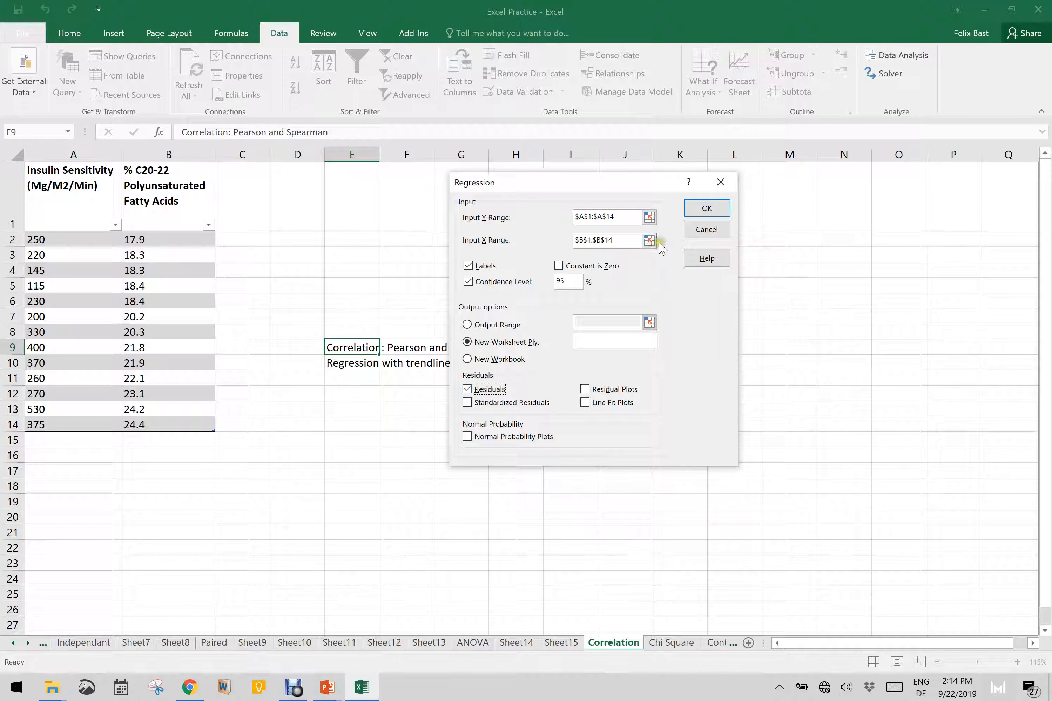
click(707, 207)
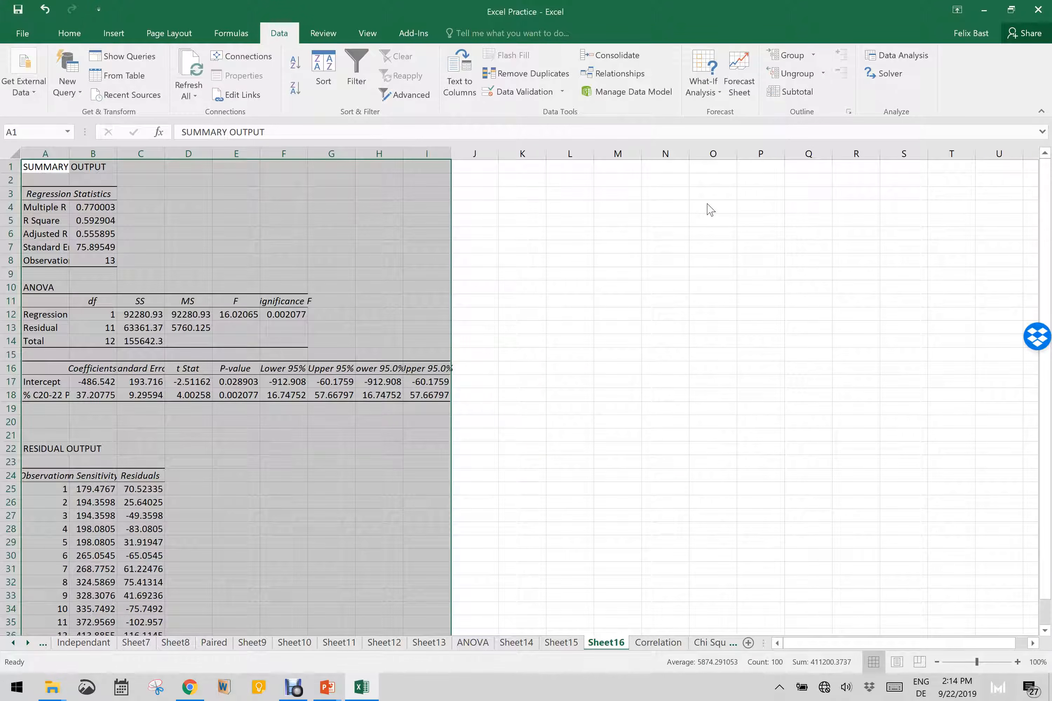
scroll(502, 464, down, 8)
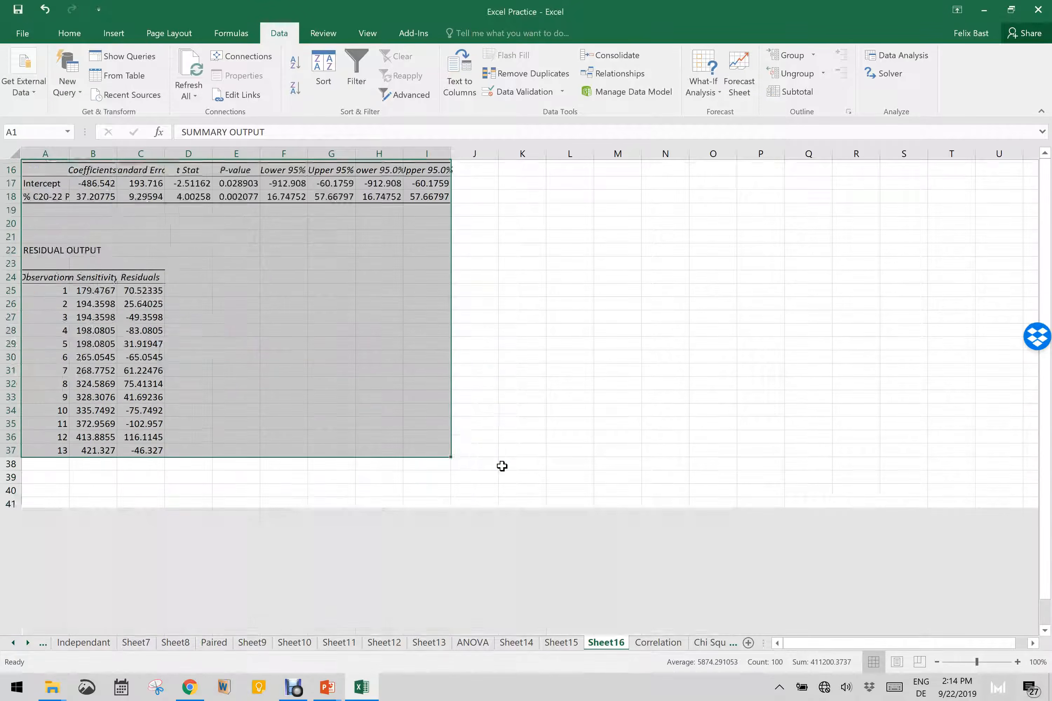
scroll(502, 465, up, 8)
scroll(502, 465, right, 2)
scroll(502, 466, left, 2)
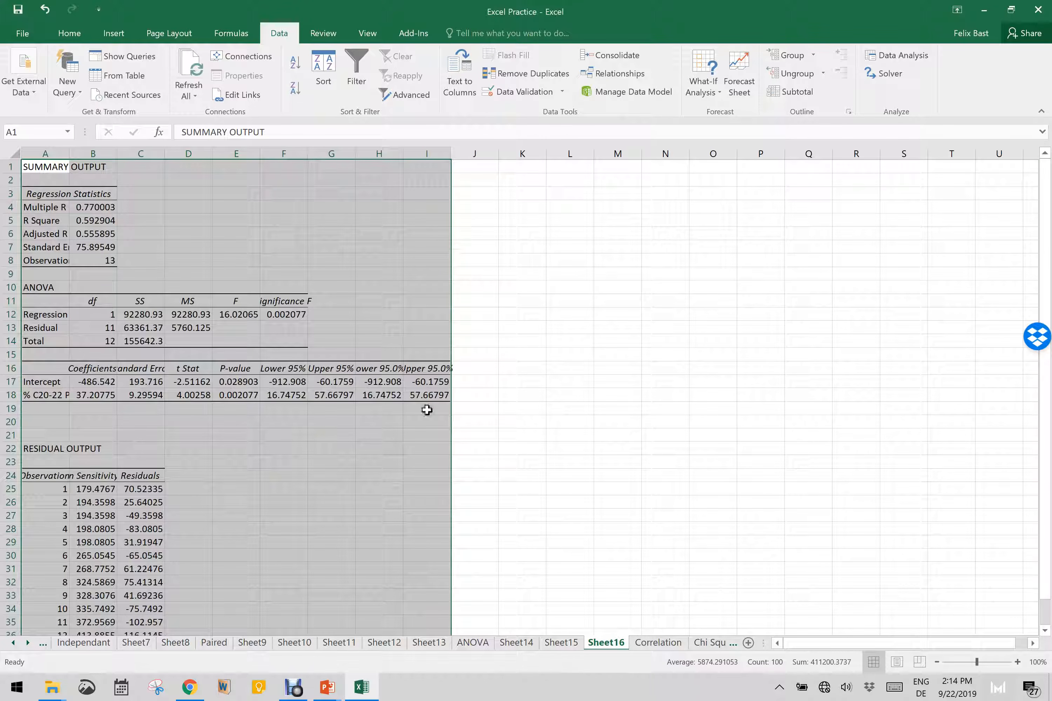
Rerun the regression on the Correlation worksheet's data with Line Fit Plots added, outputting to a new worksheet.
click(665, 644)
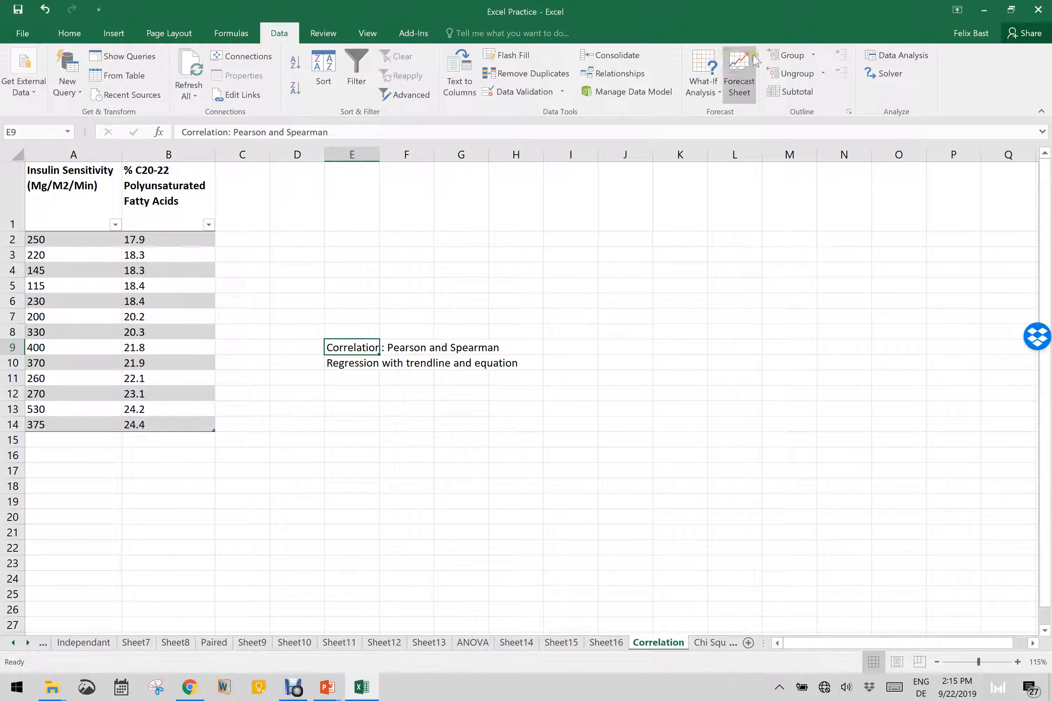
click(882, 53)
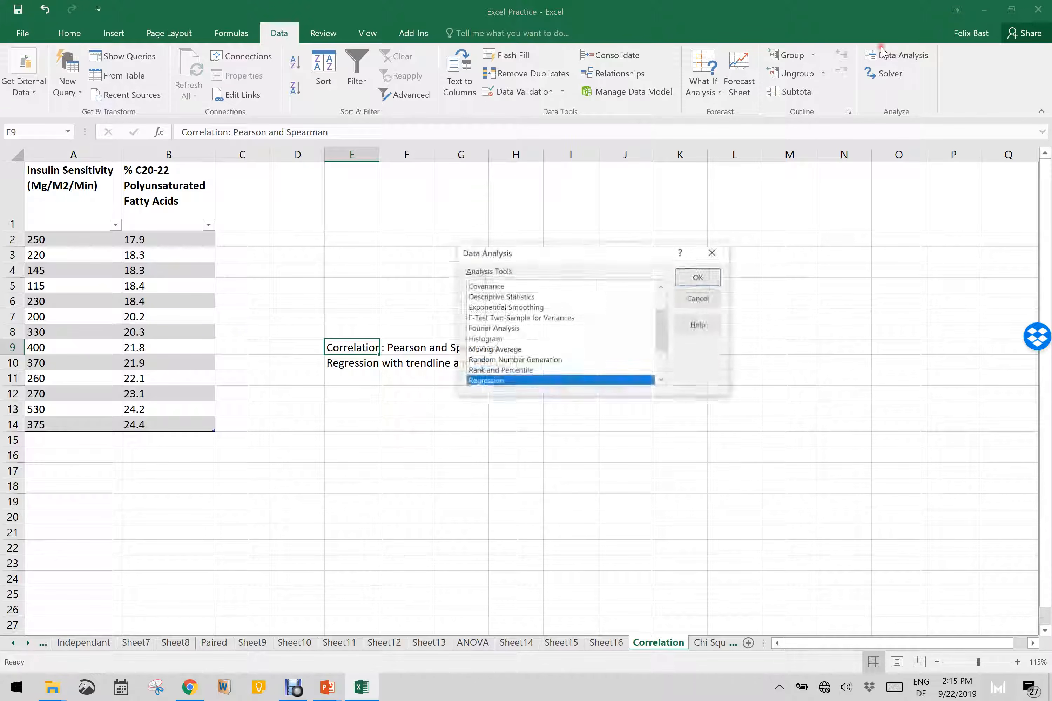
click(699, 282)
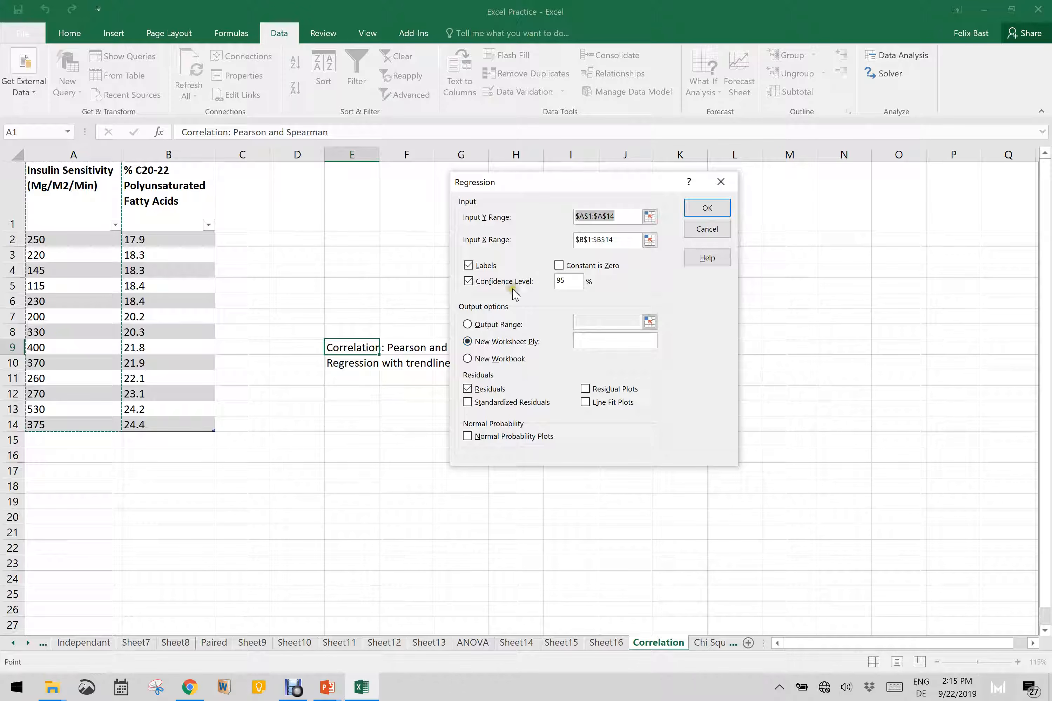
click(588, 403)
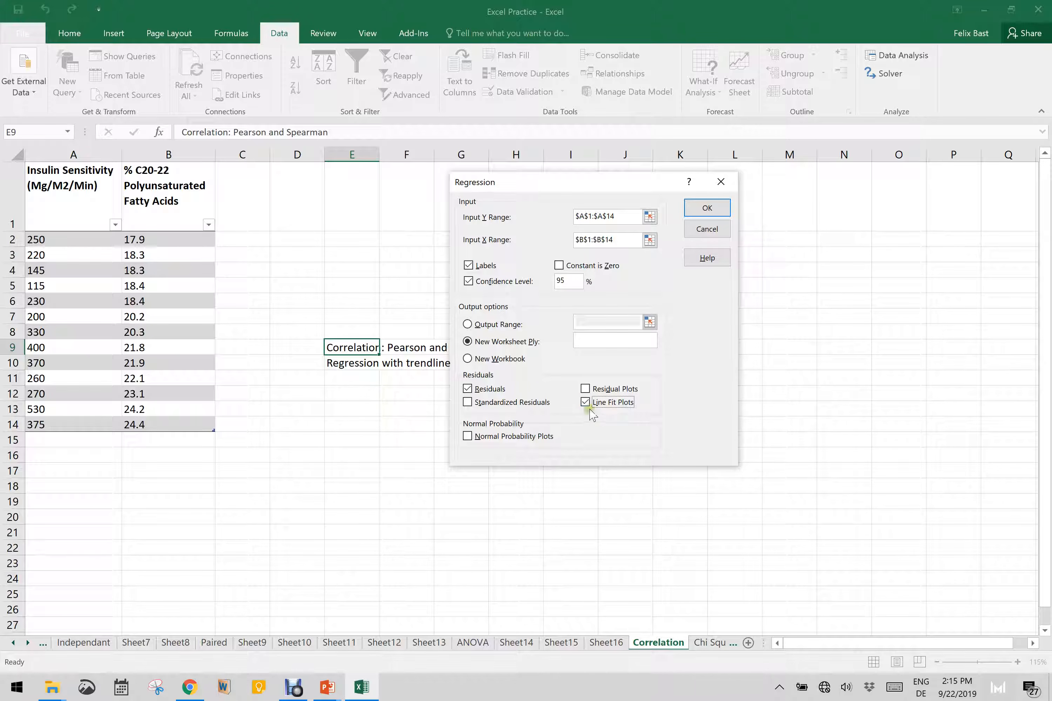
click(707, 209)
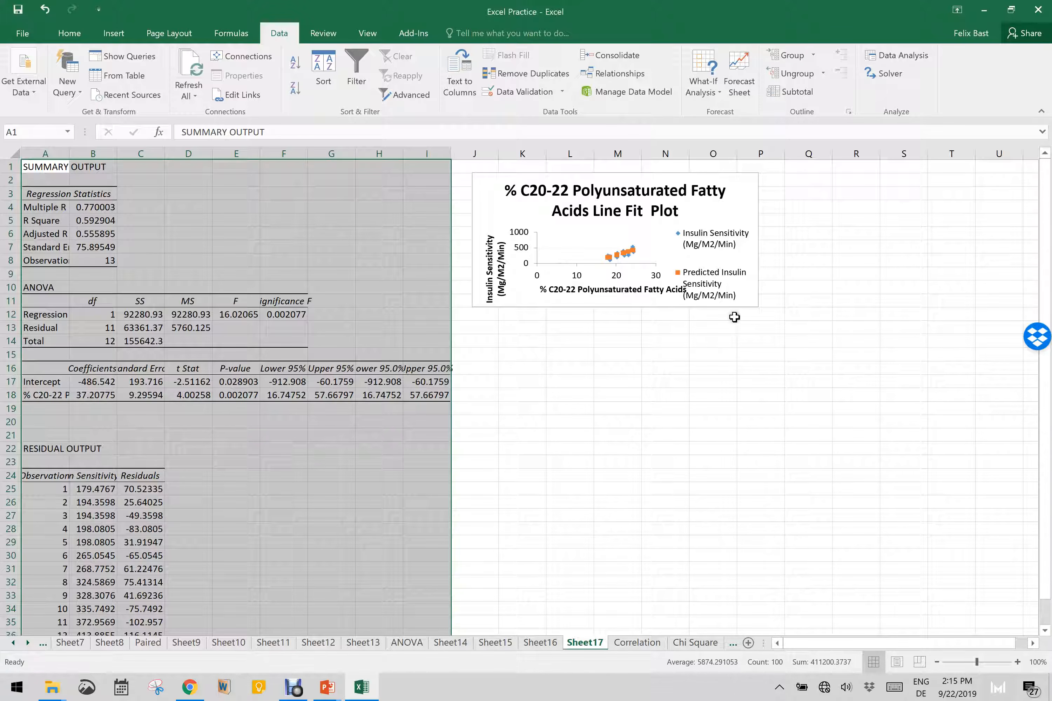
Enlarge the line fit plot chart to span about columns J to T and rows 2 to 29.
click(745, 302)
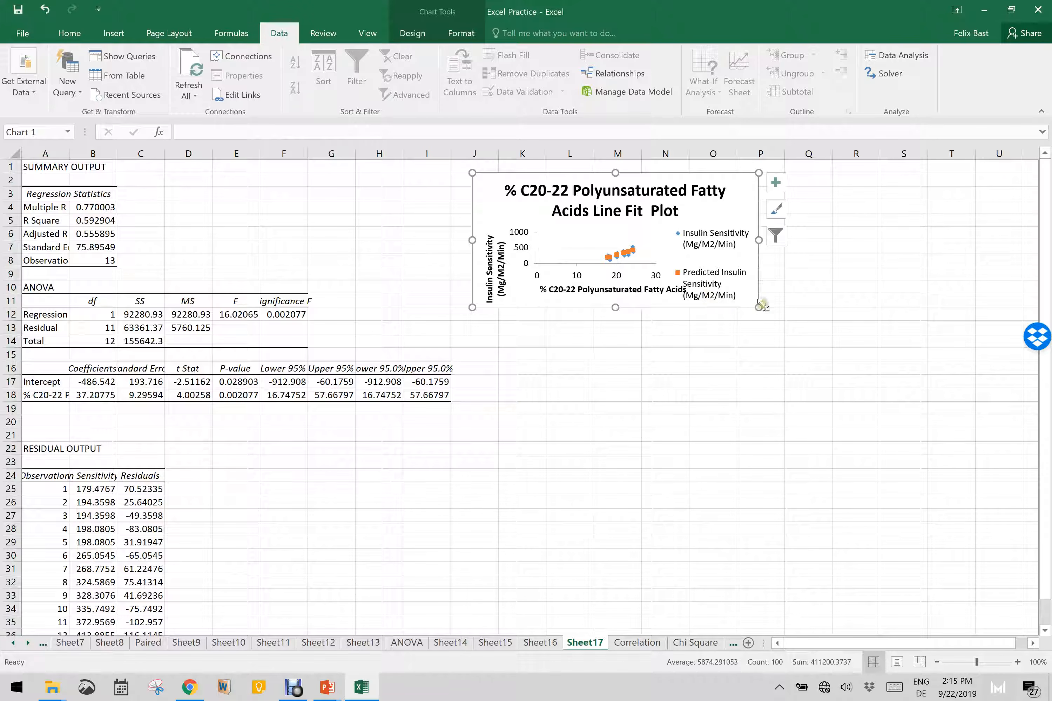
drag(759, 307, 992, 547)
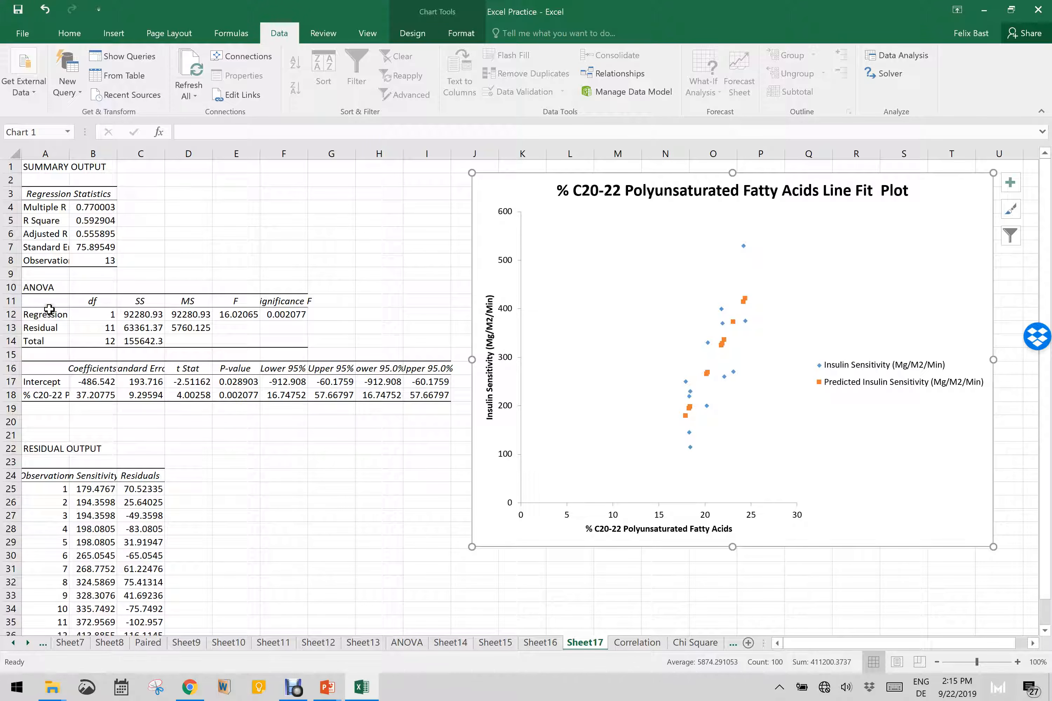
Examine the regression output's R Square, Multiple R, Significance F and the P-values for the intercept and fatty acids.
scroll(129, 414, down, 5)
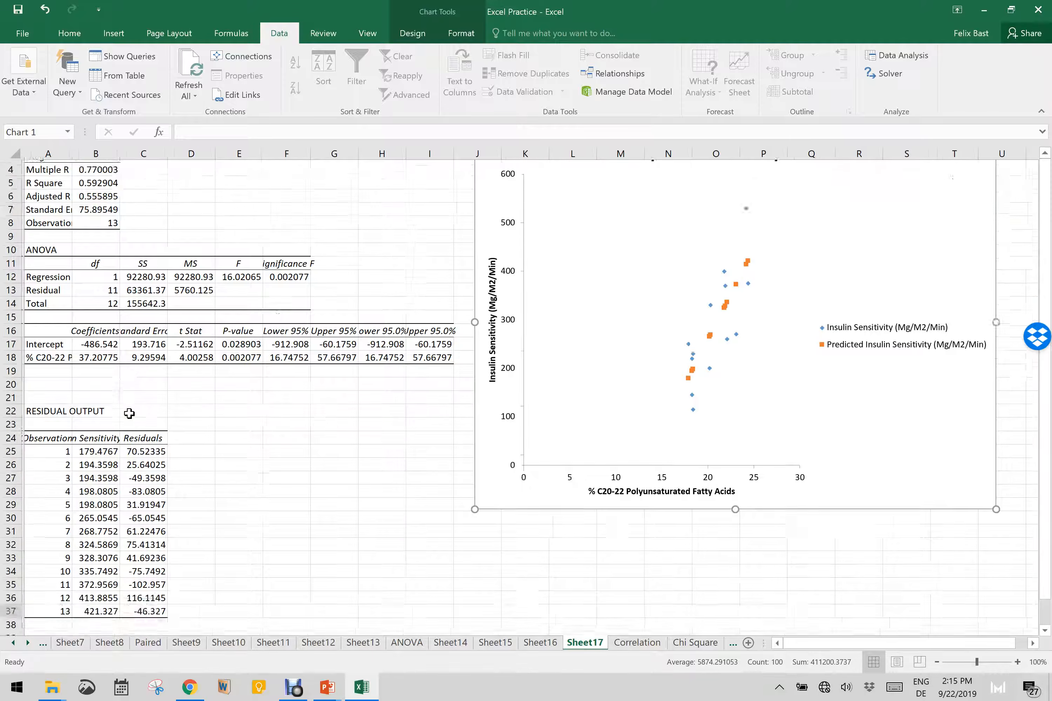
scroll(129, 413, up, 2)
scroll(129, 414, up, 3)
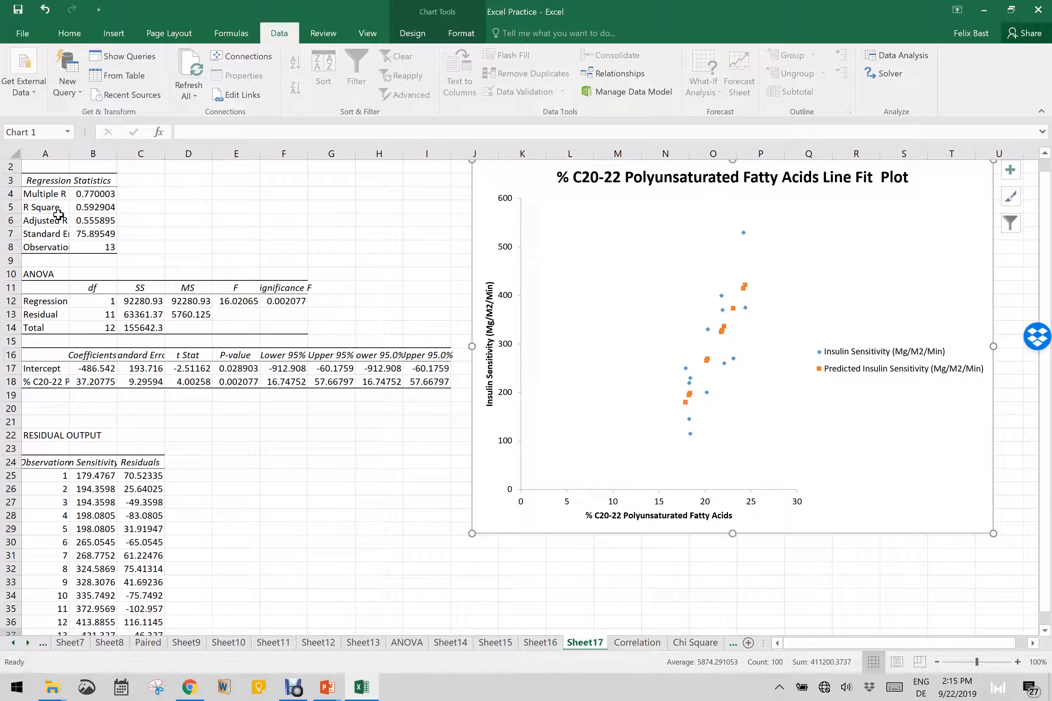
click(87, 207)
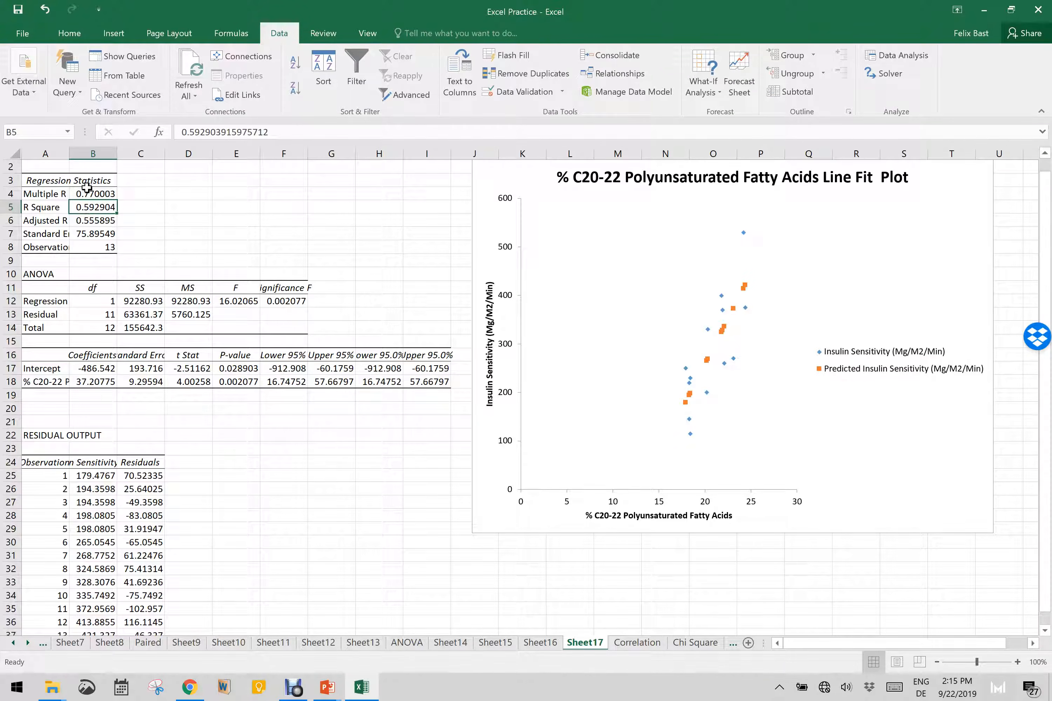
click(88, 194)
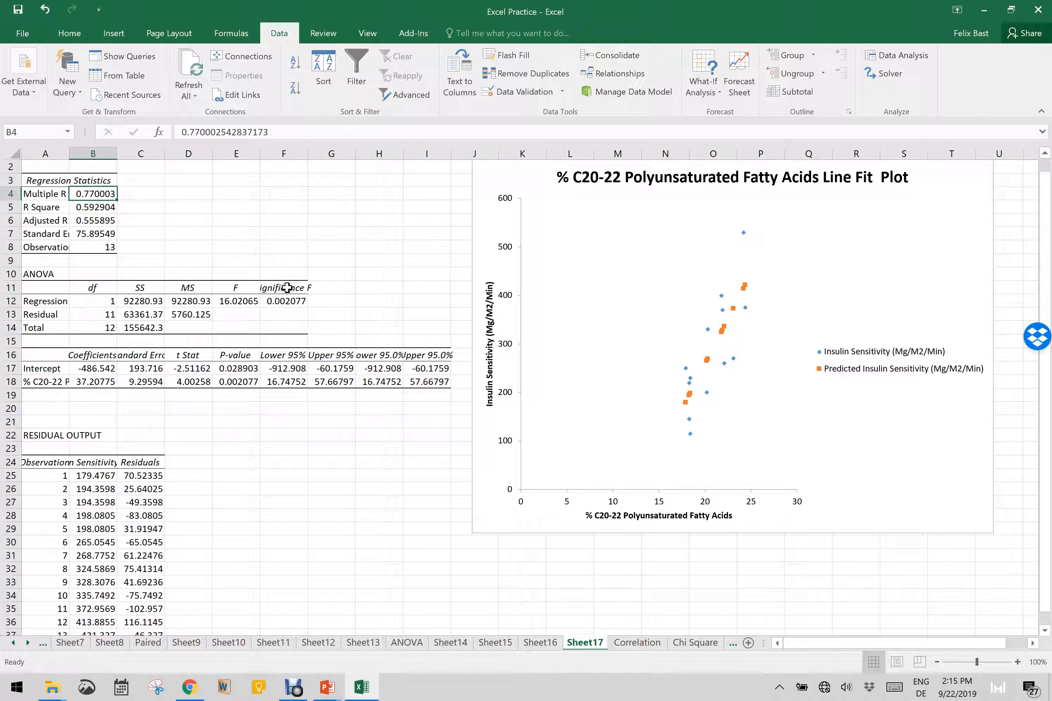
click(287, 288)
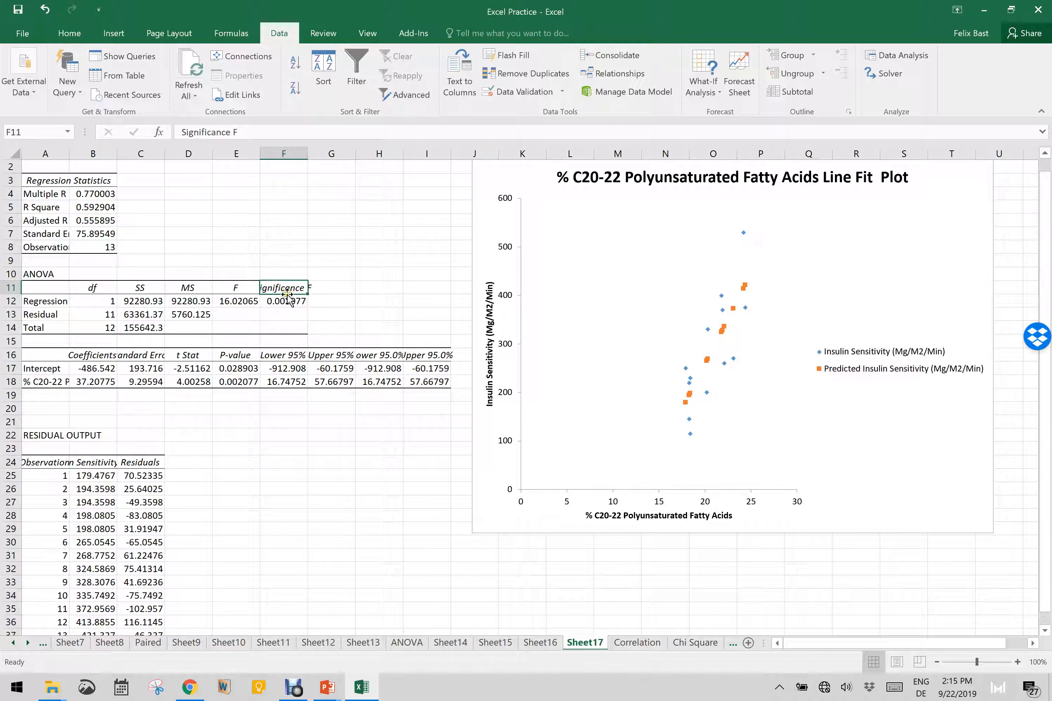
click(235, 367)
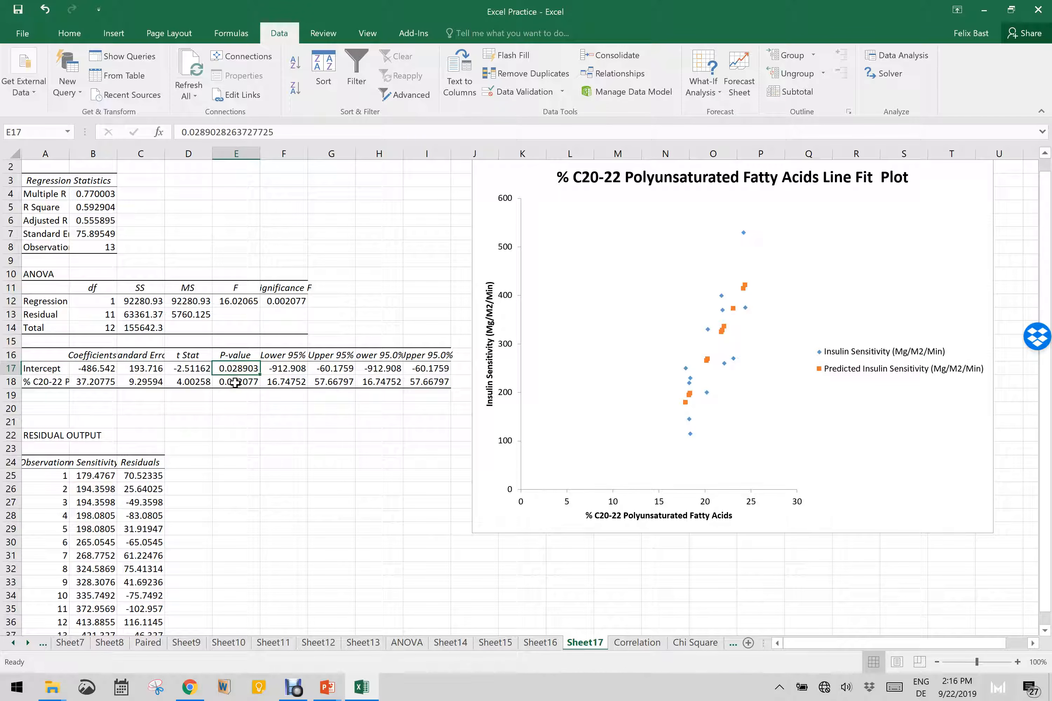
click(235, 383)
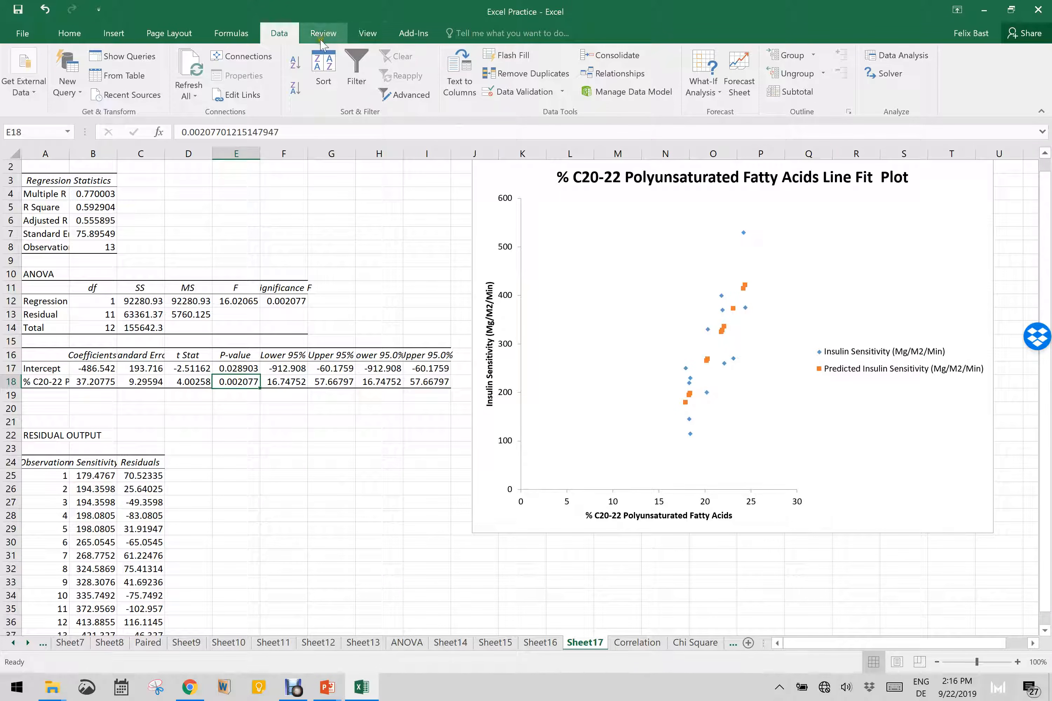
Apply the quick layout with linear trendlines, equations and R² values to the line fit plot.
click(545, 214)
click(477, 187)
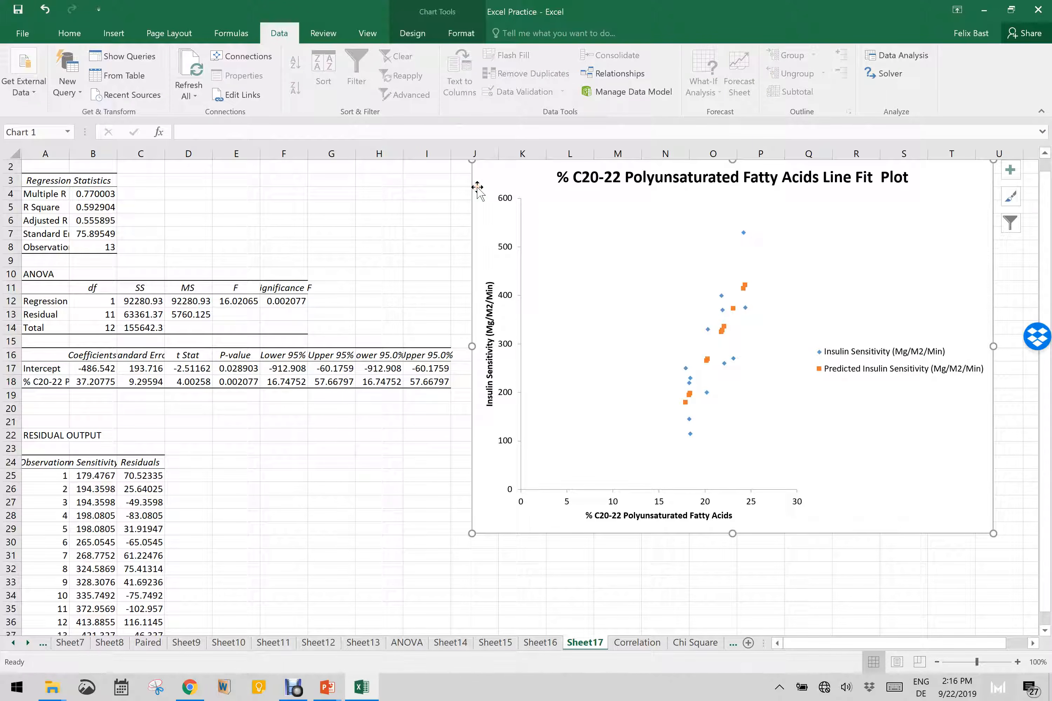
scroll(837, 285, up, 1)
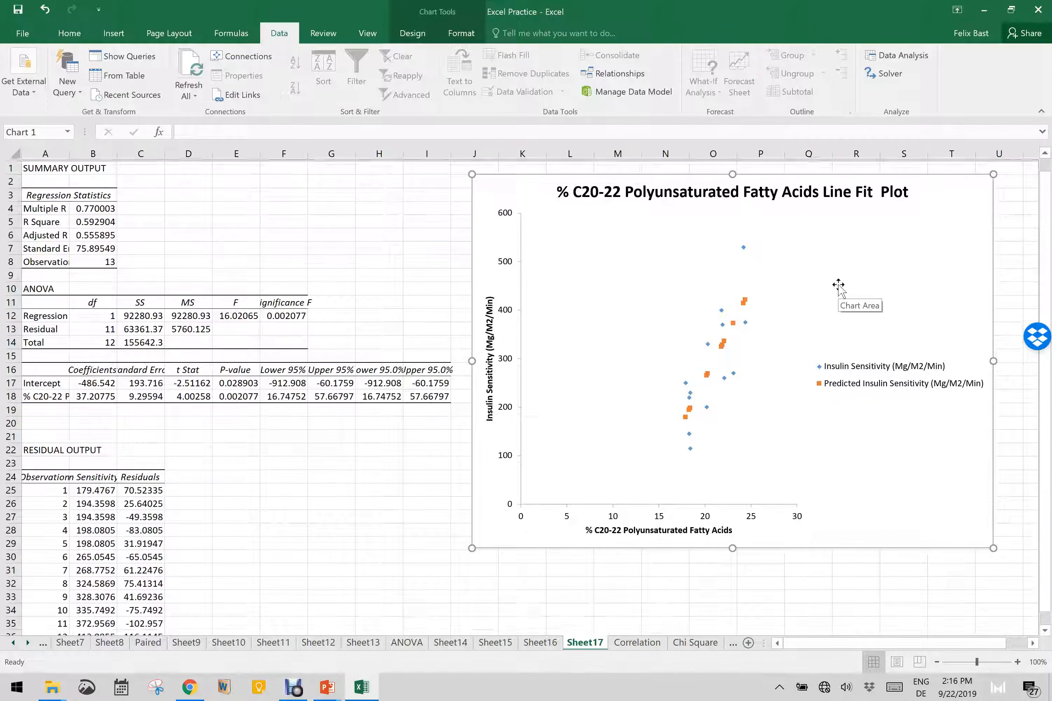
click(414, 34)
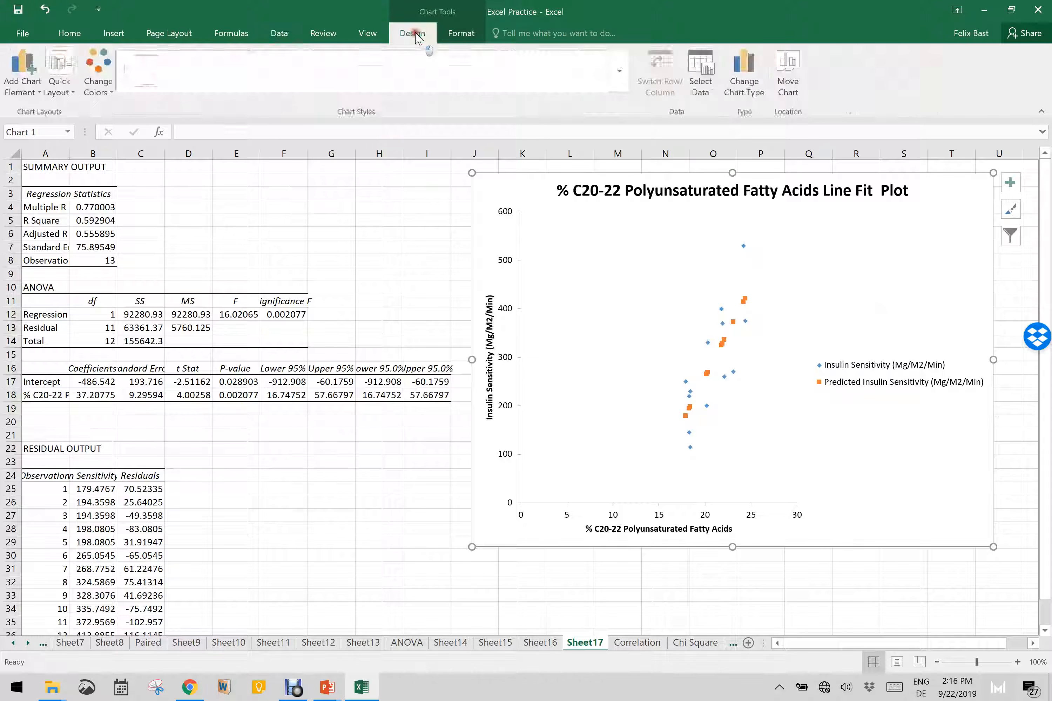
click(63, 90)
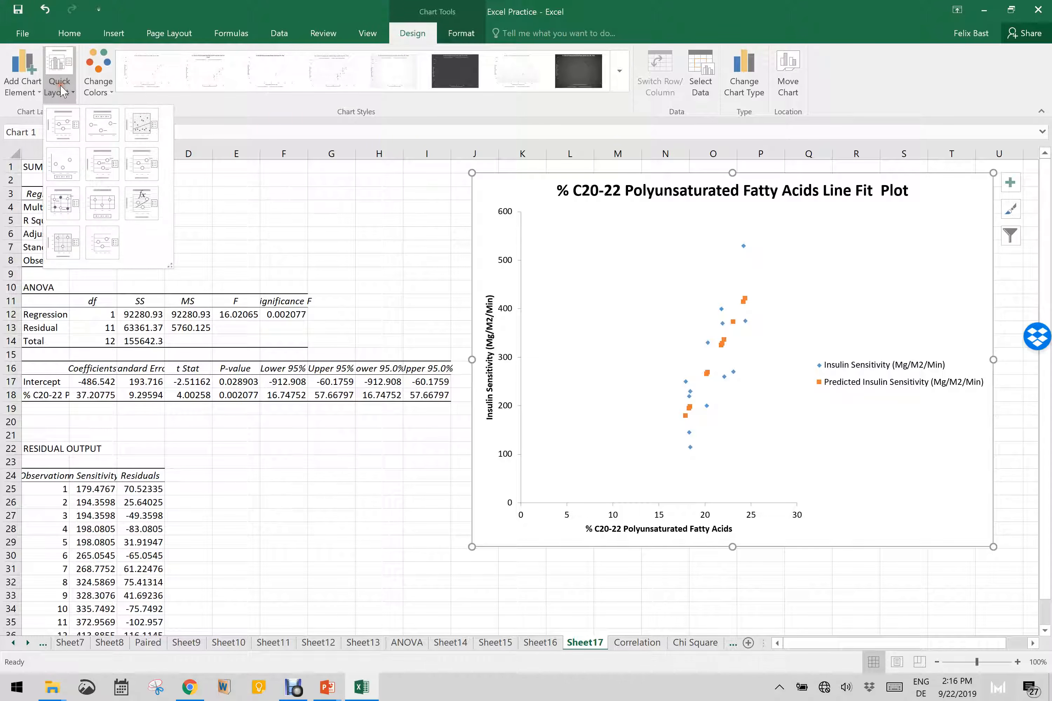
click(151, 203)
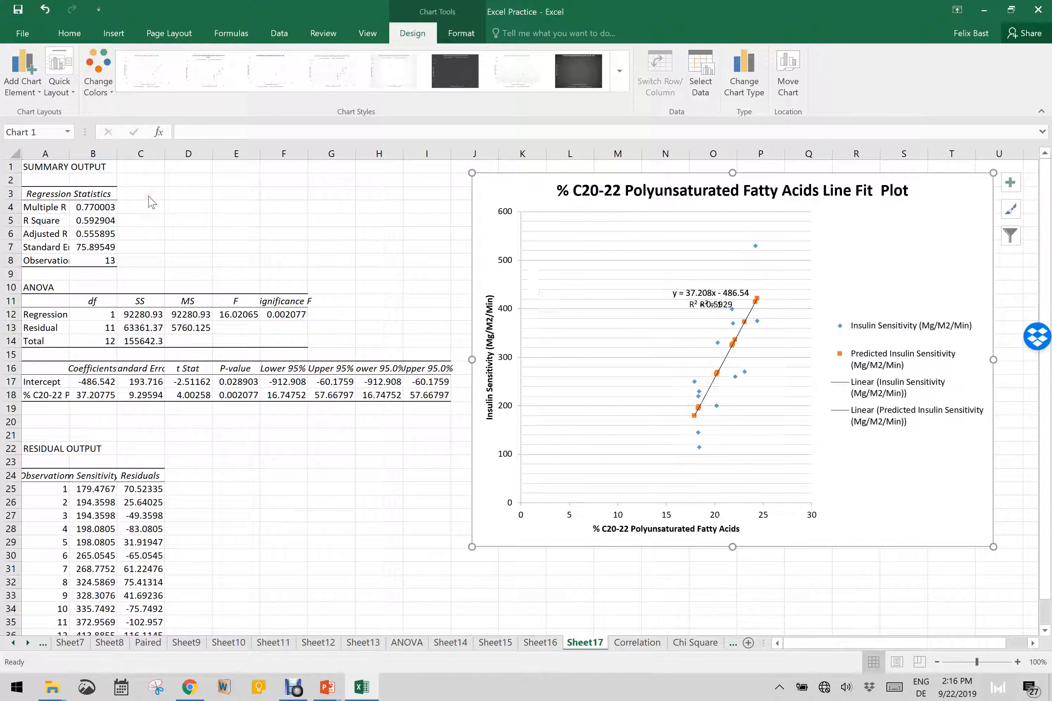
Remove the predicted series' overlapping equation label and move the insulin sensitivity trendline's equation to the upper-left part of the plot area.
click(713, 290)
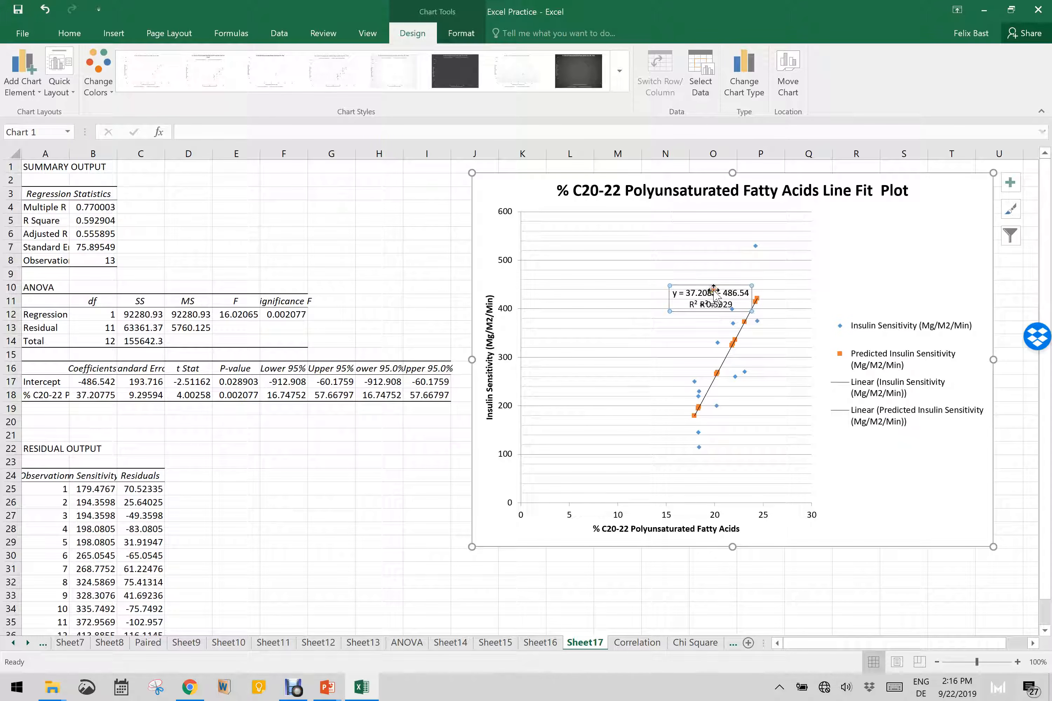
drag(723, 284, 893, 228)
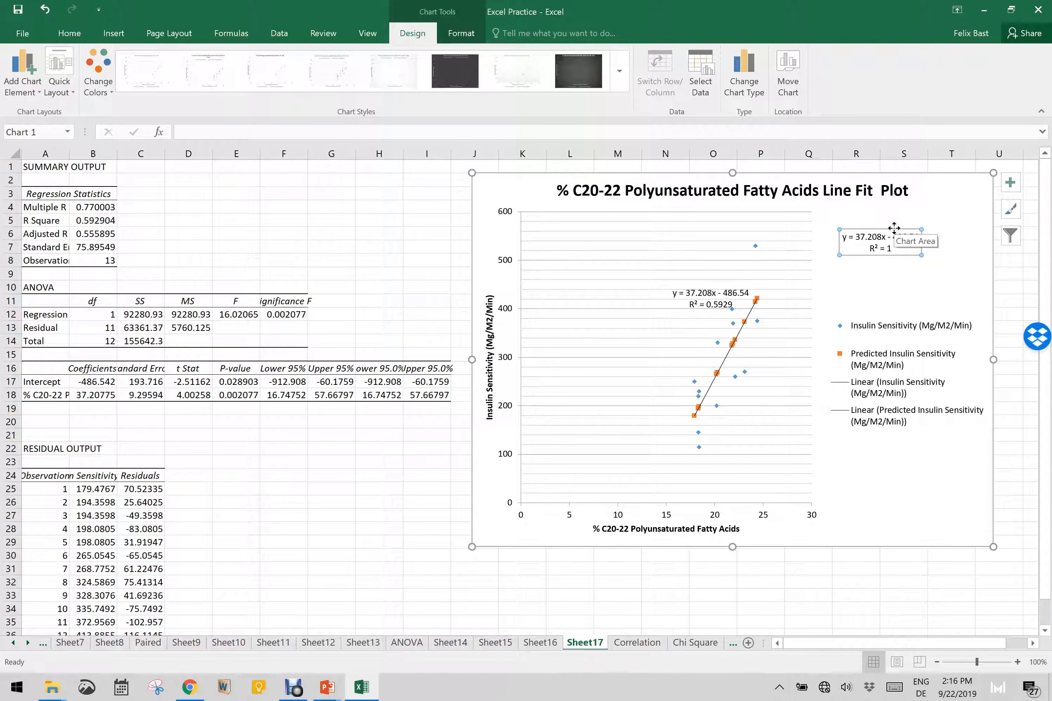
click(709, 291)
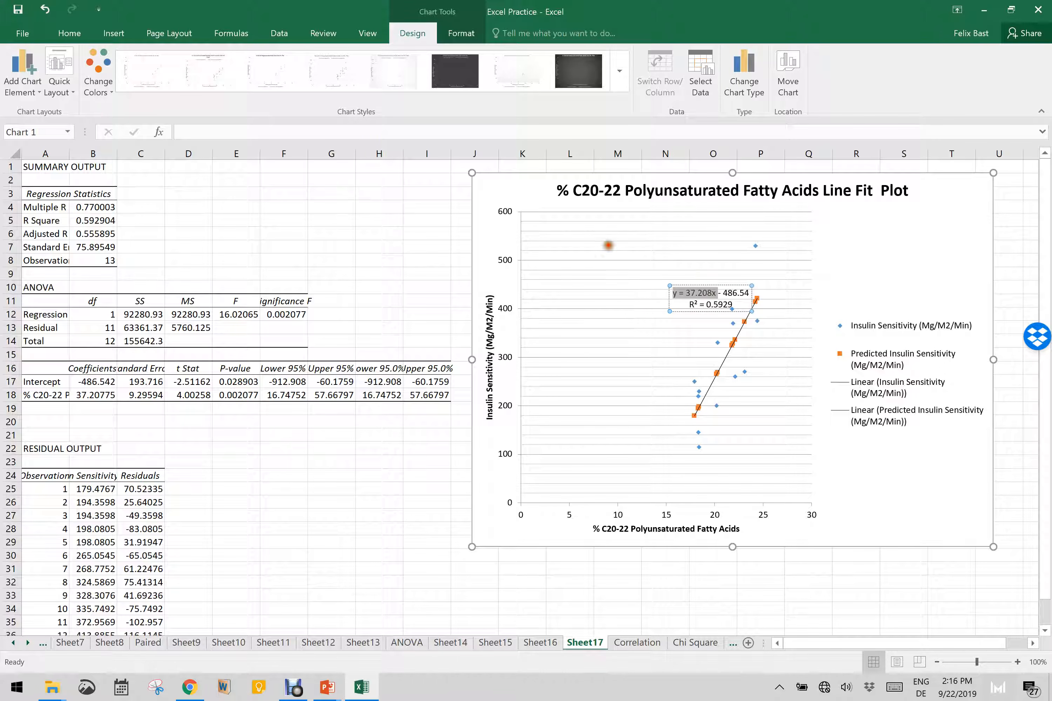
click(722, 287)
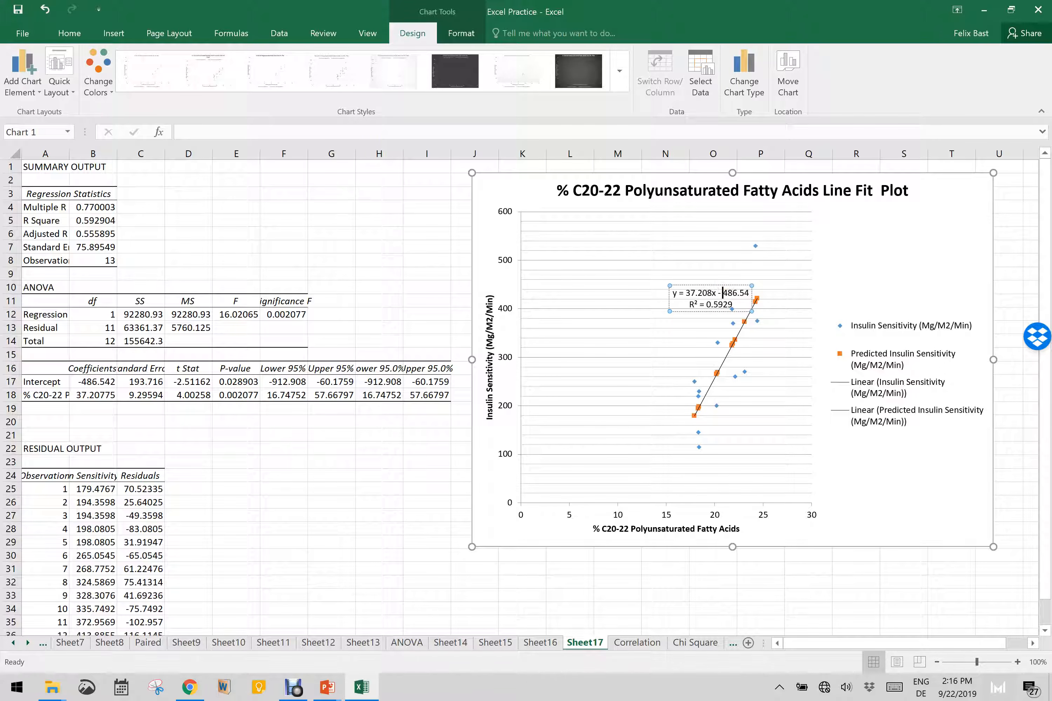
drag(723, 291, 586, 238)
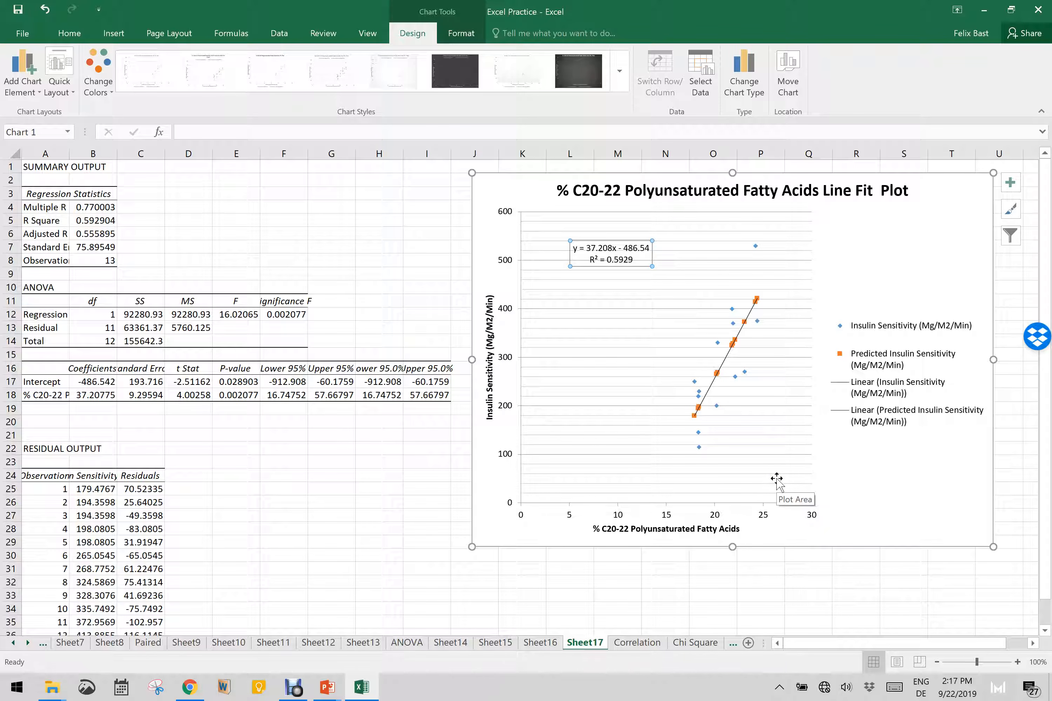
Examine the line fit plot's trendline up close, along with the regression statistics and the residual output.
ctrl+scroll(734, 377, up, 4)
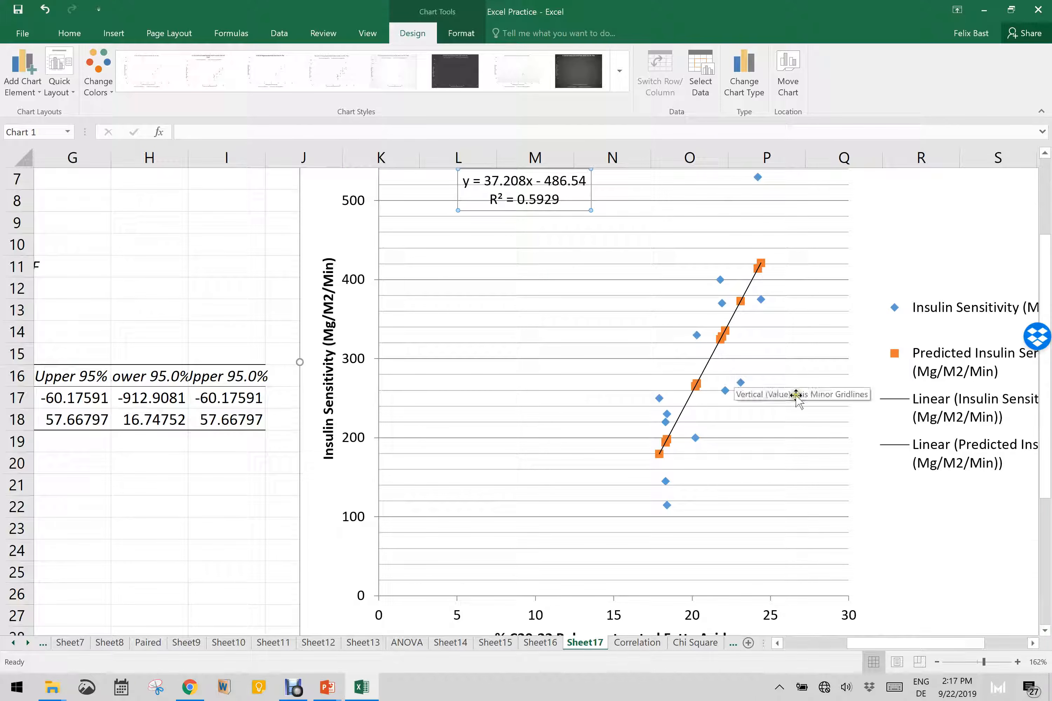
click(966, 566)
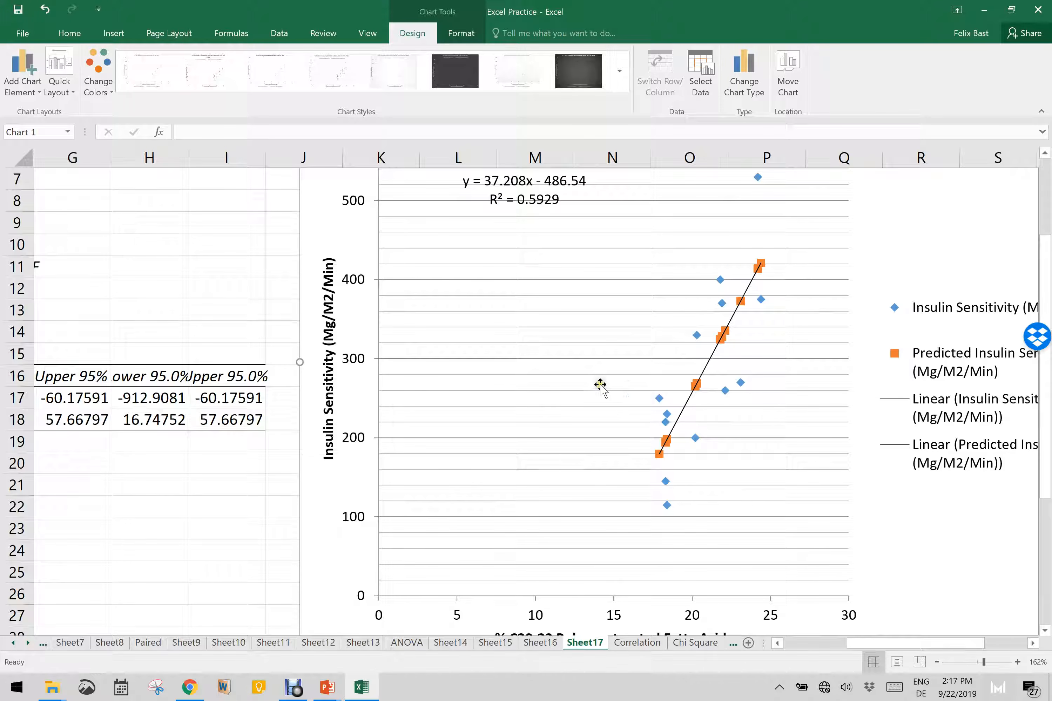
scroll(601, 387, down, 4)
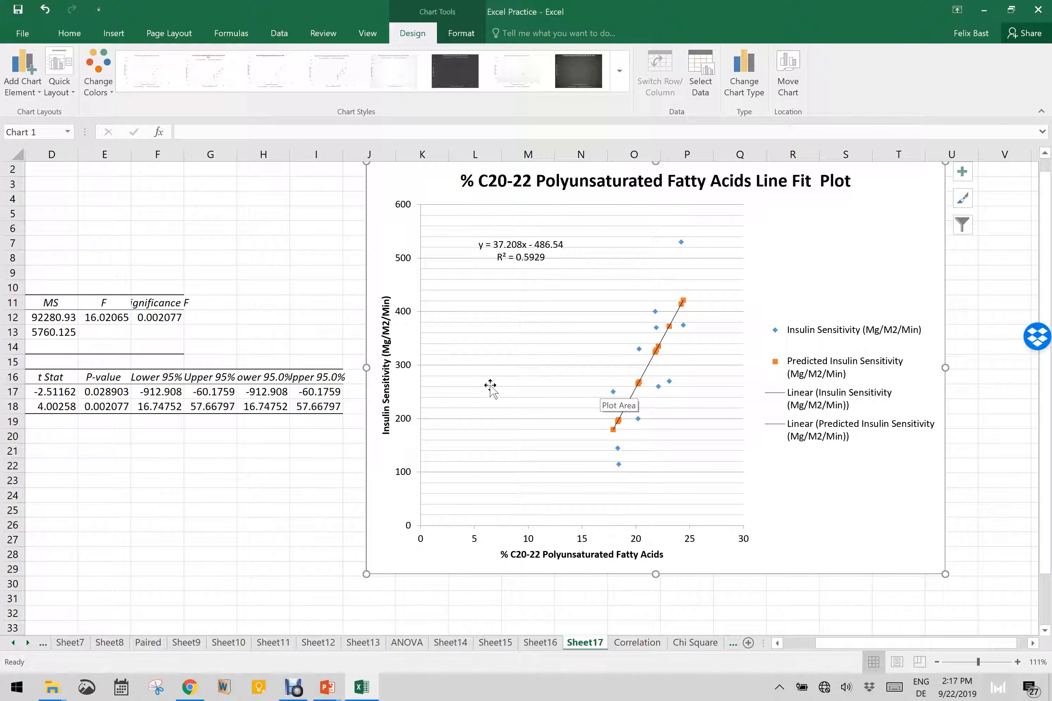
scroll(490, 385, left, 3)
scroll(490, 385, up, 1)
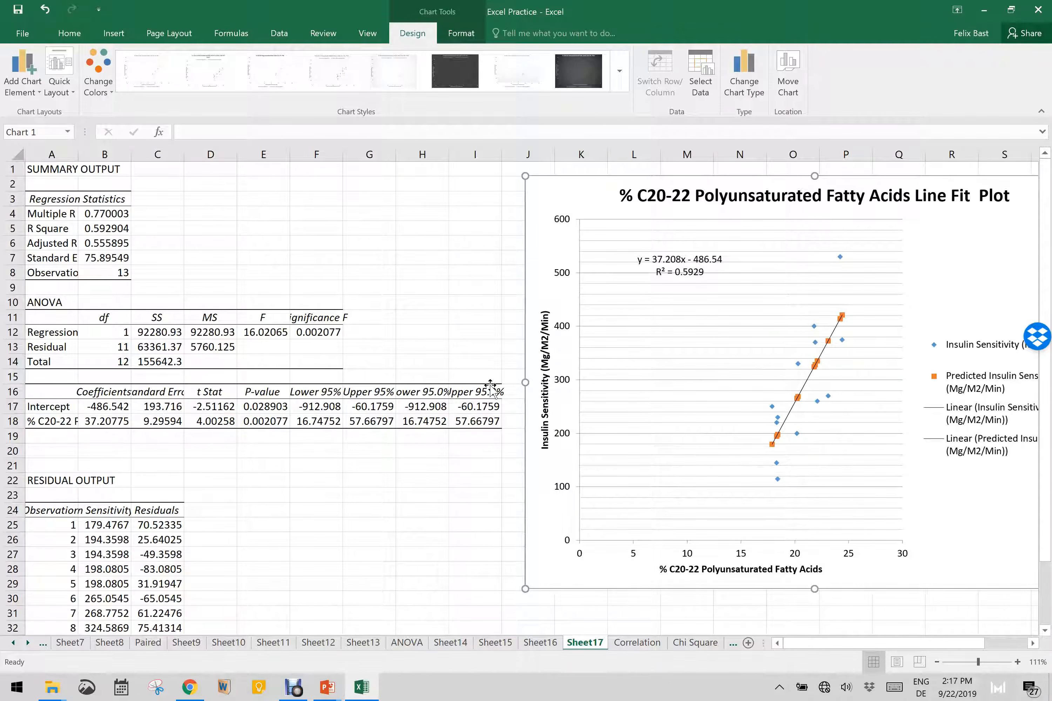
scroll(288, 489, down, 5)
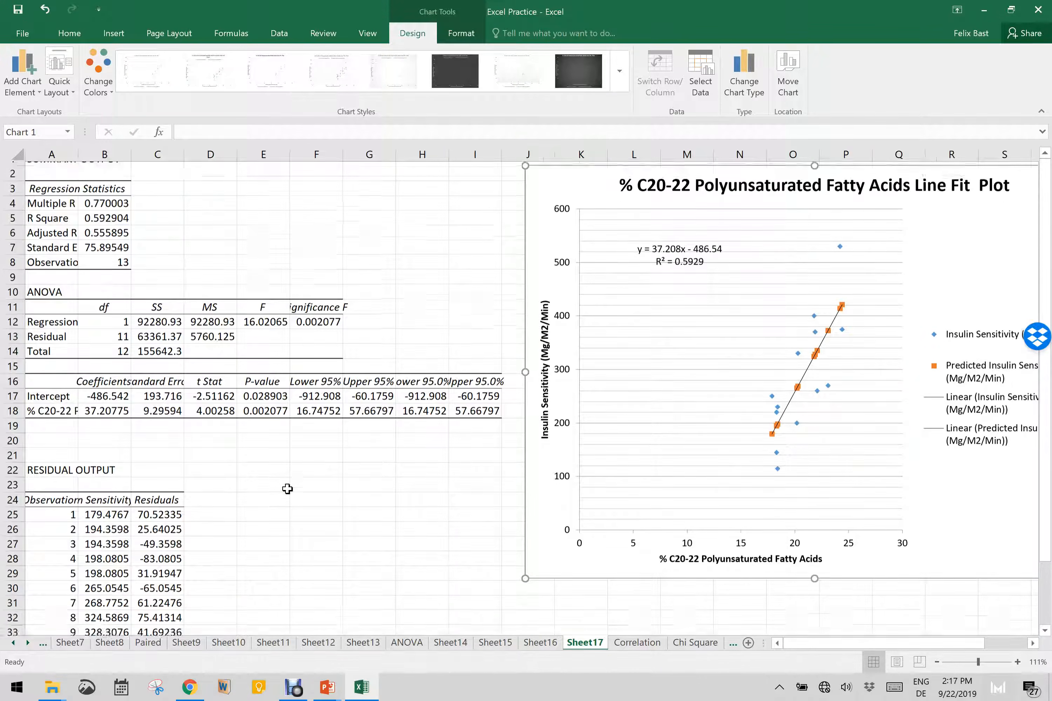
scroll(288, 489, up, 1)
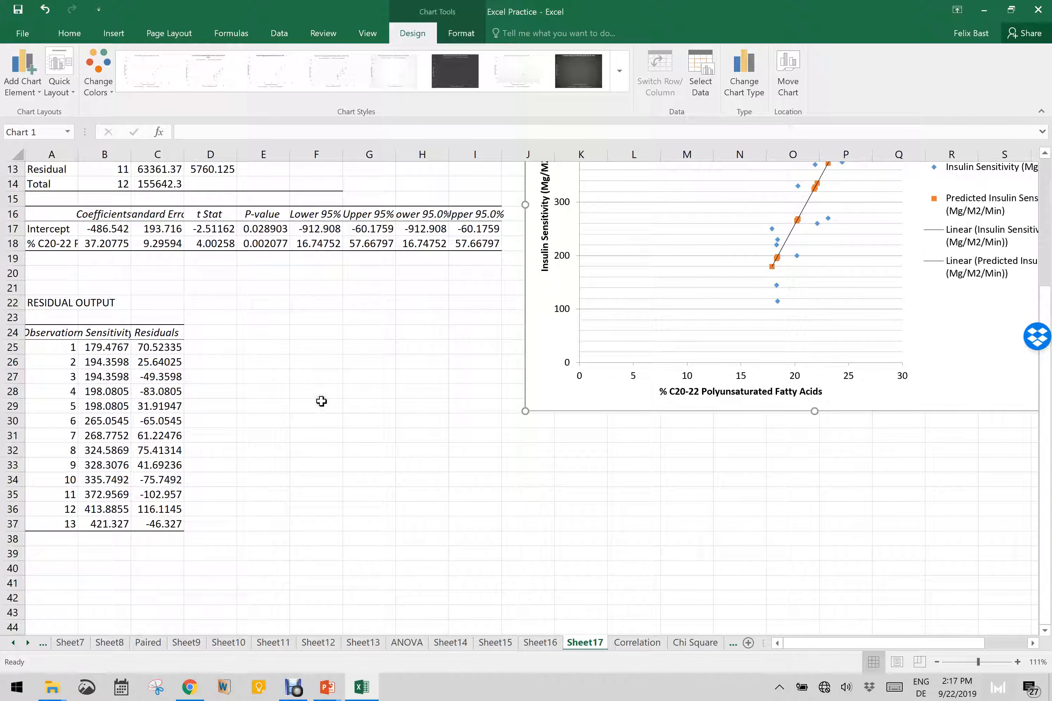
scroll(319, 401, up, 4)
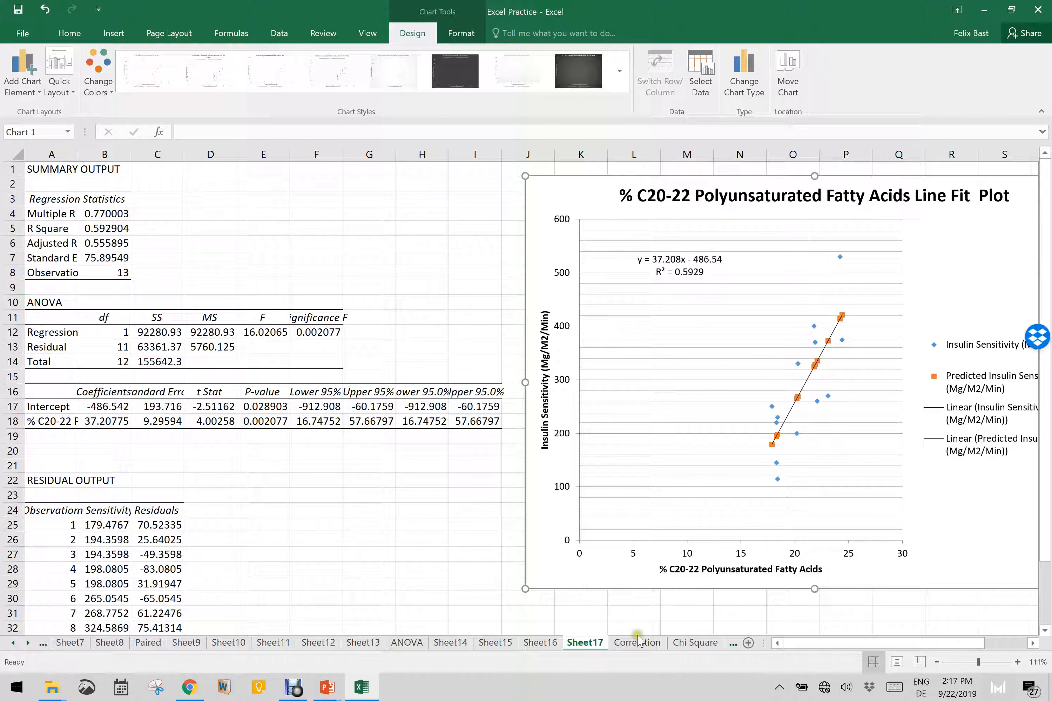
Open Real Statistics' LAD Linear Regression from cell D2 of the Correlation worksheet.
click(642, 646)
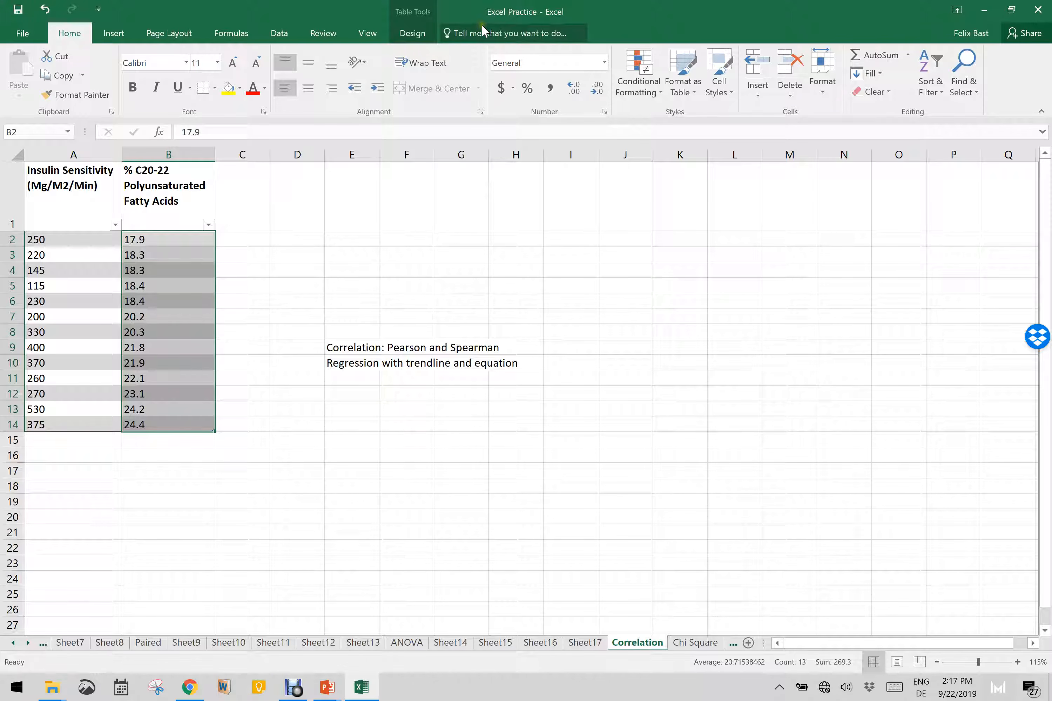
click(307, 237)
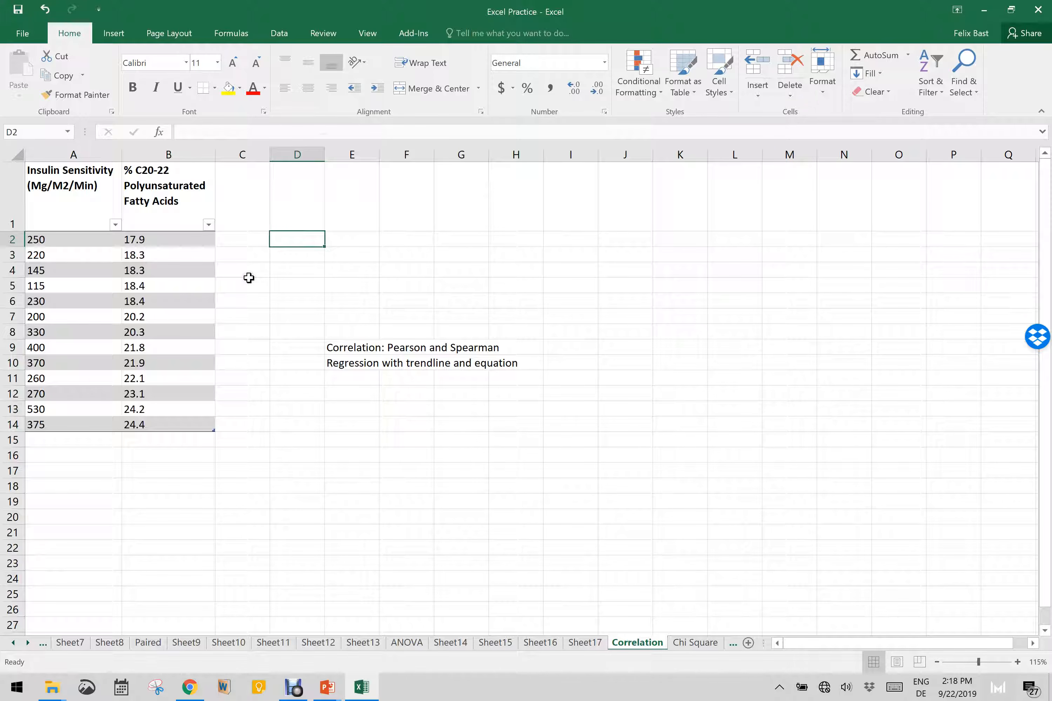
click(407, 33)
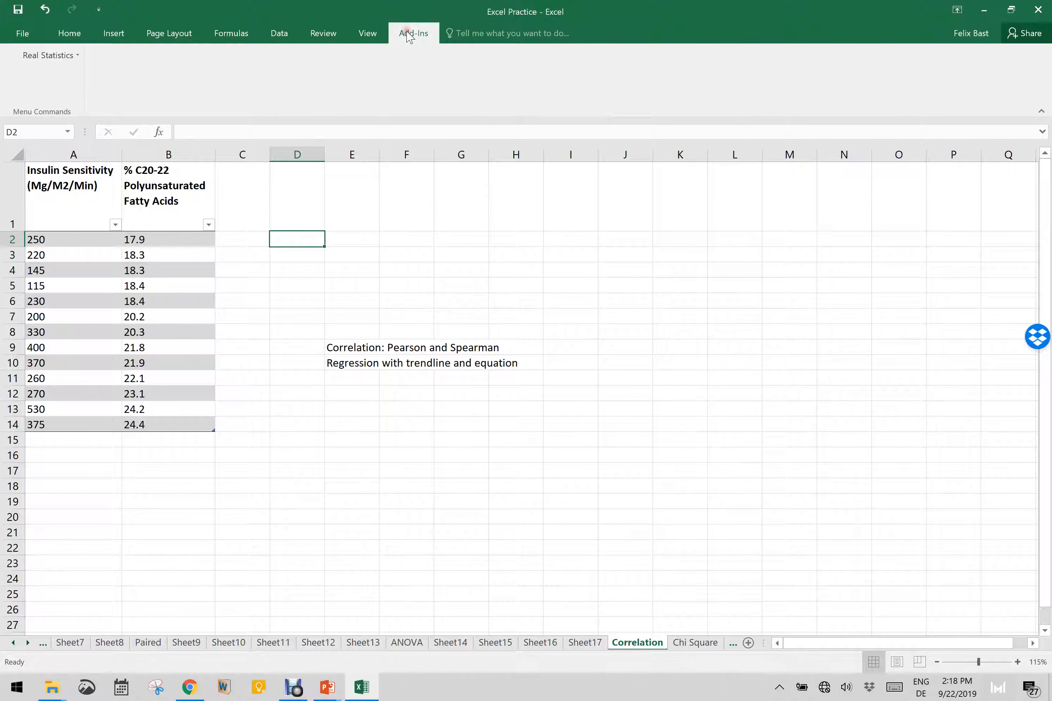
click(61, 56)
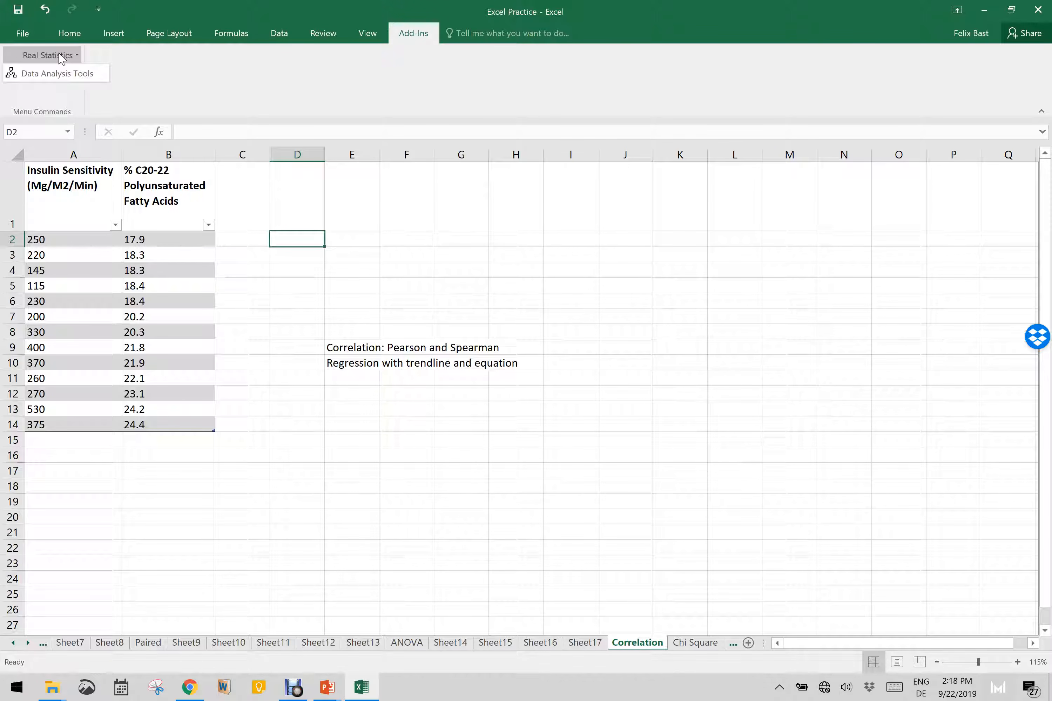
click(58, 74)
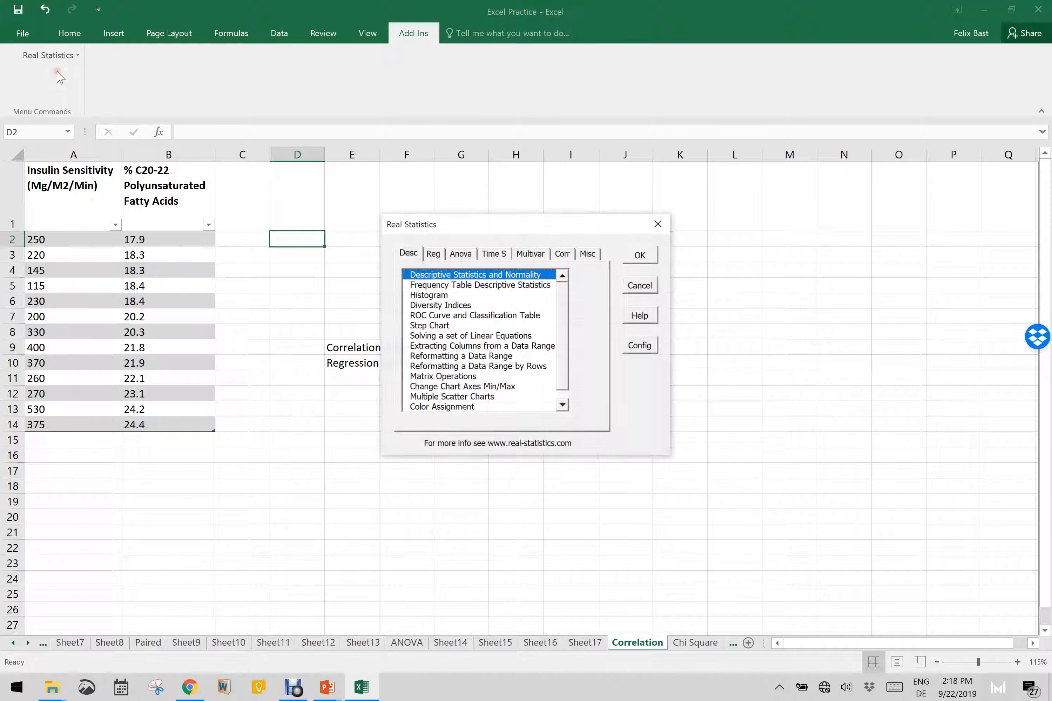
click(441, 254)
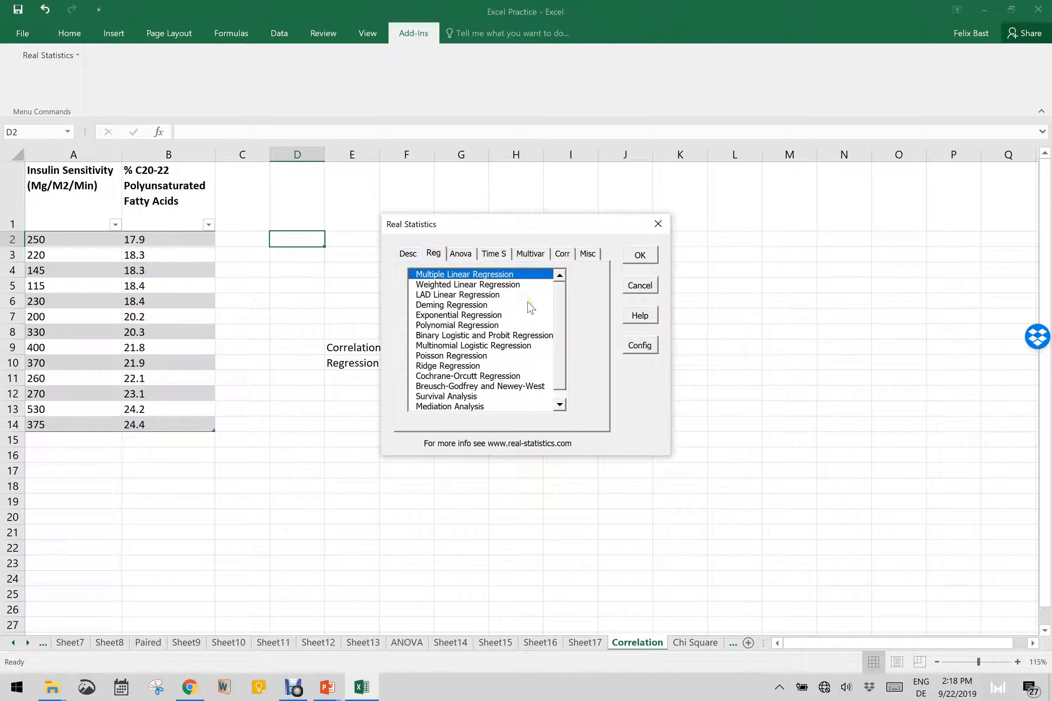
click(479, 295)
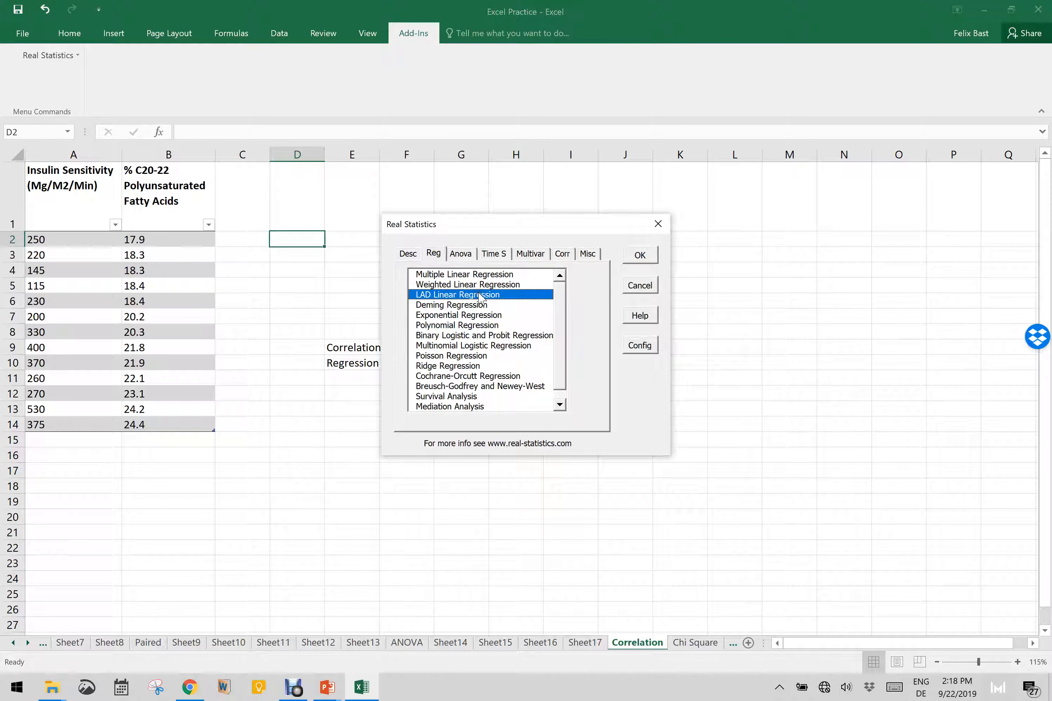
click(635, 258)
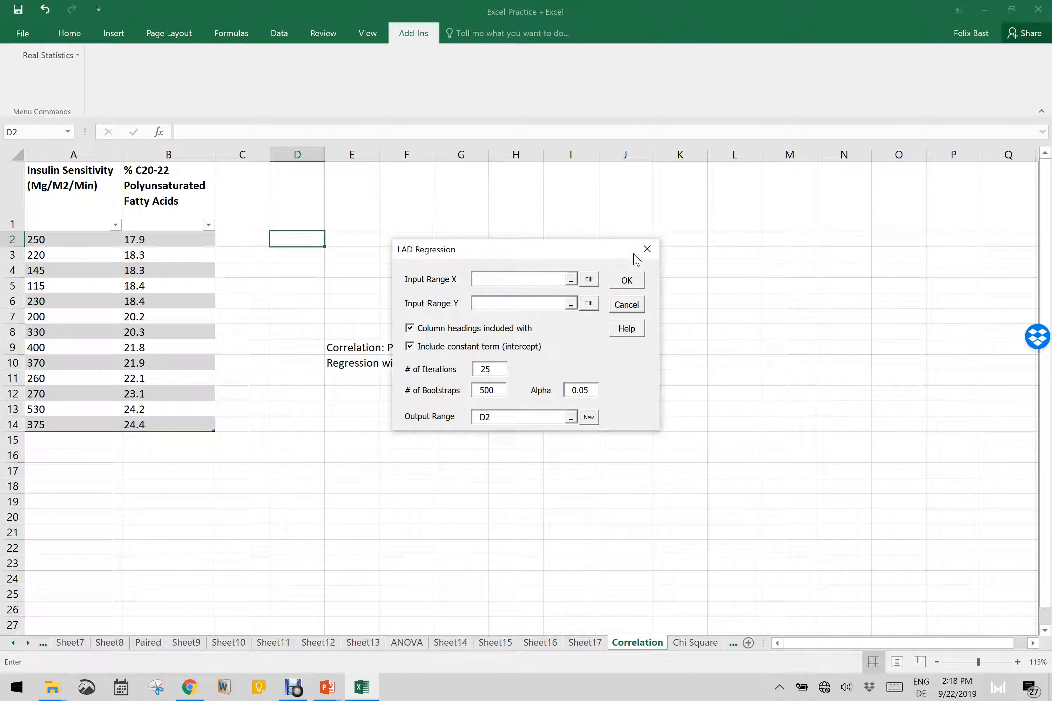
Set the LAD regression's X range to the fatty acids in B1:B14 and its Y range to the insulin sensitivity in A1:A14.
click(489, 275)
click(572, 280)
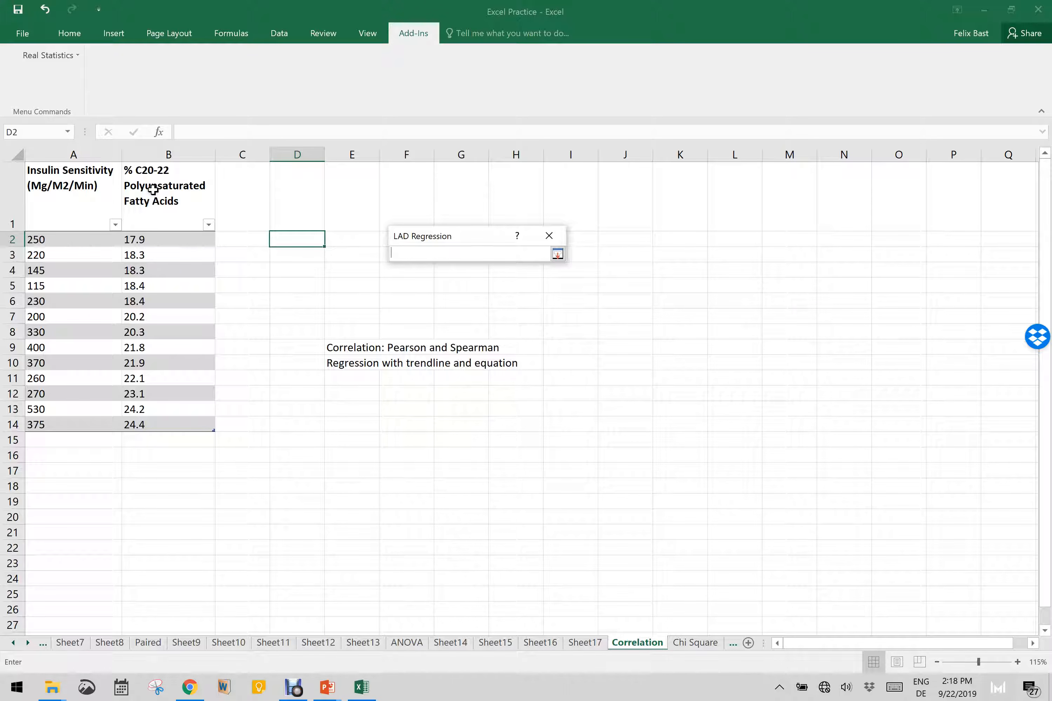
drag(152, 189, 144, 430)
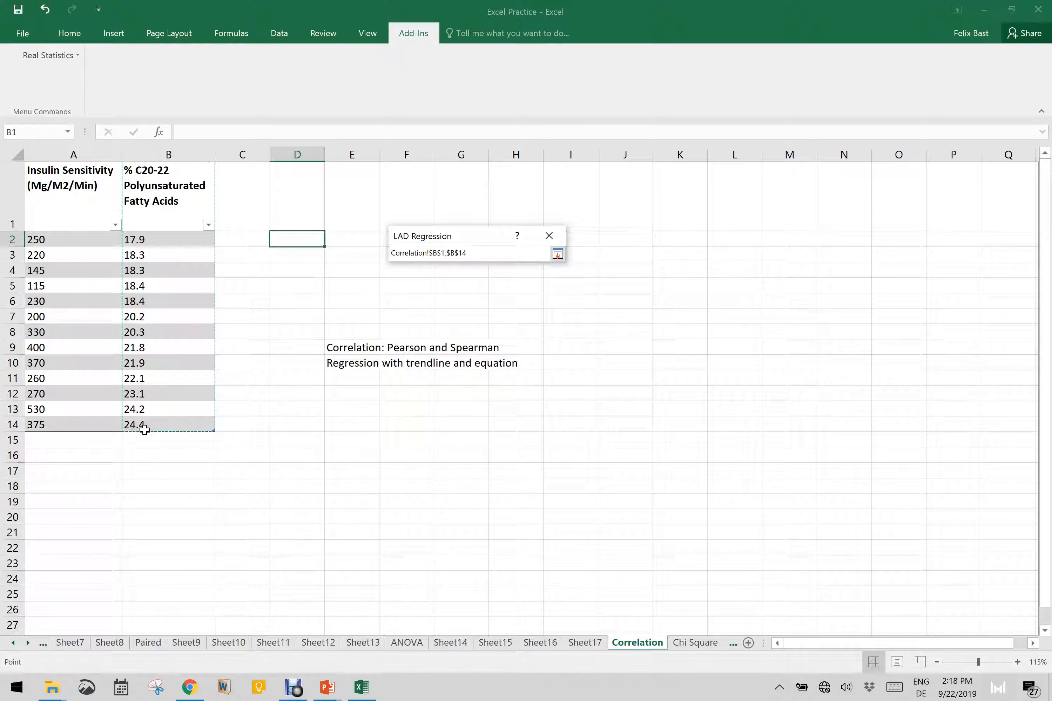
key(Return)
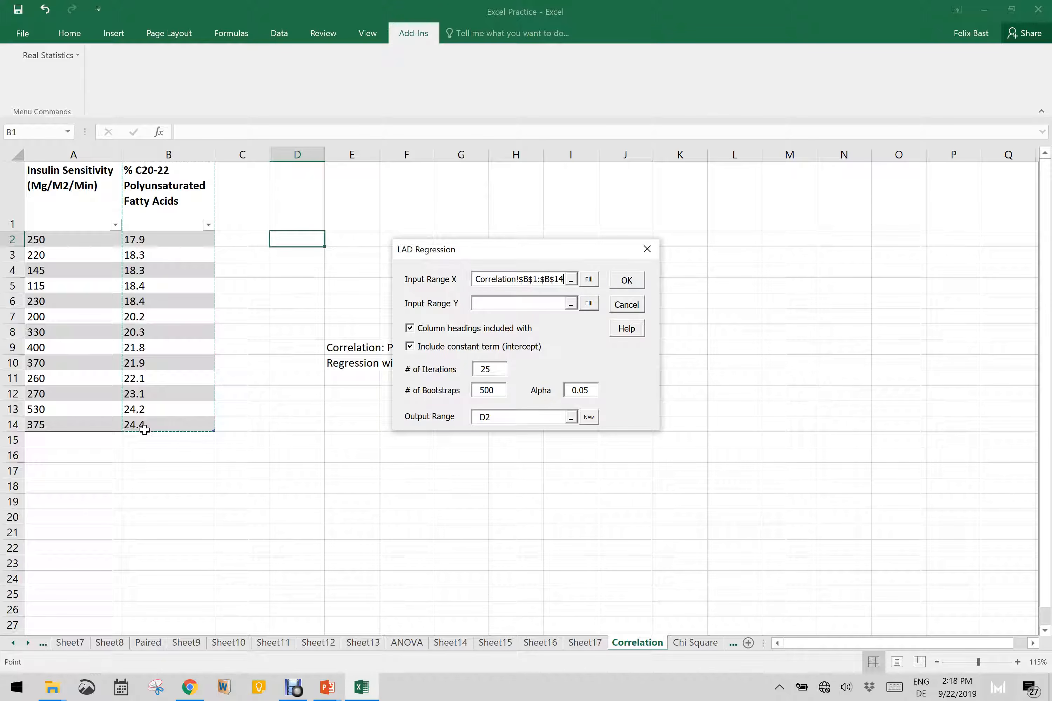
click(571, 304)
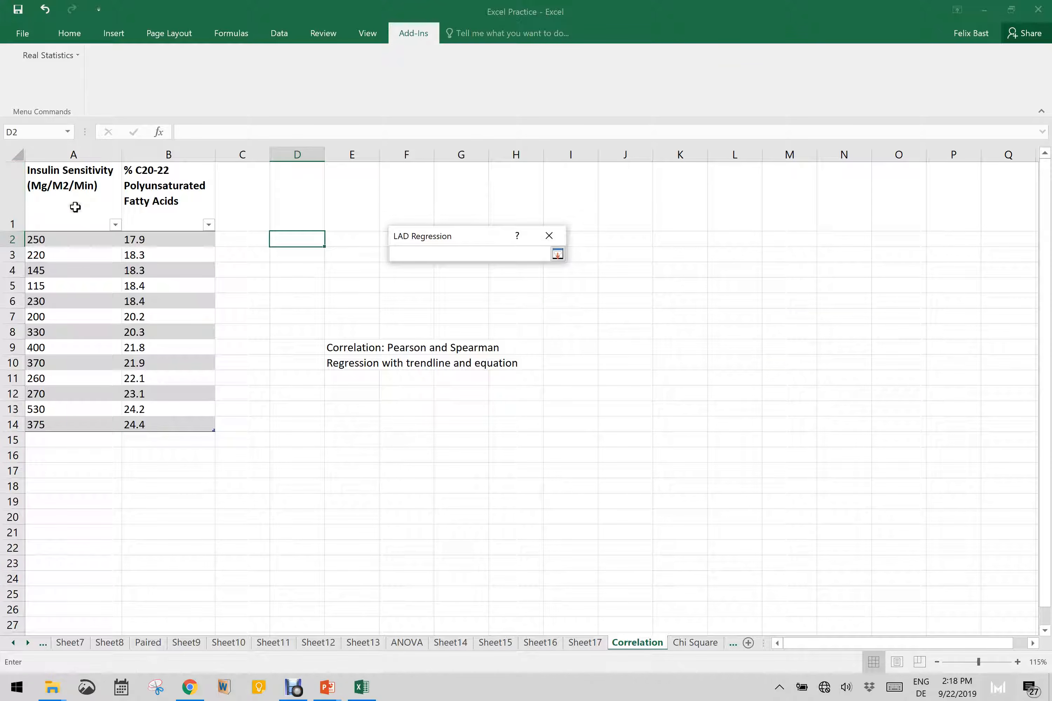
drag(80, 198, 78, 420)
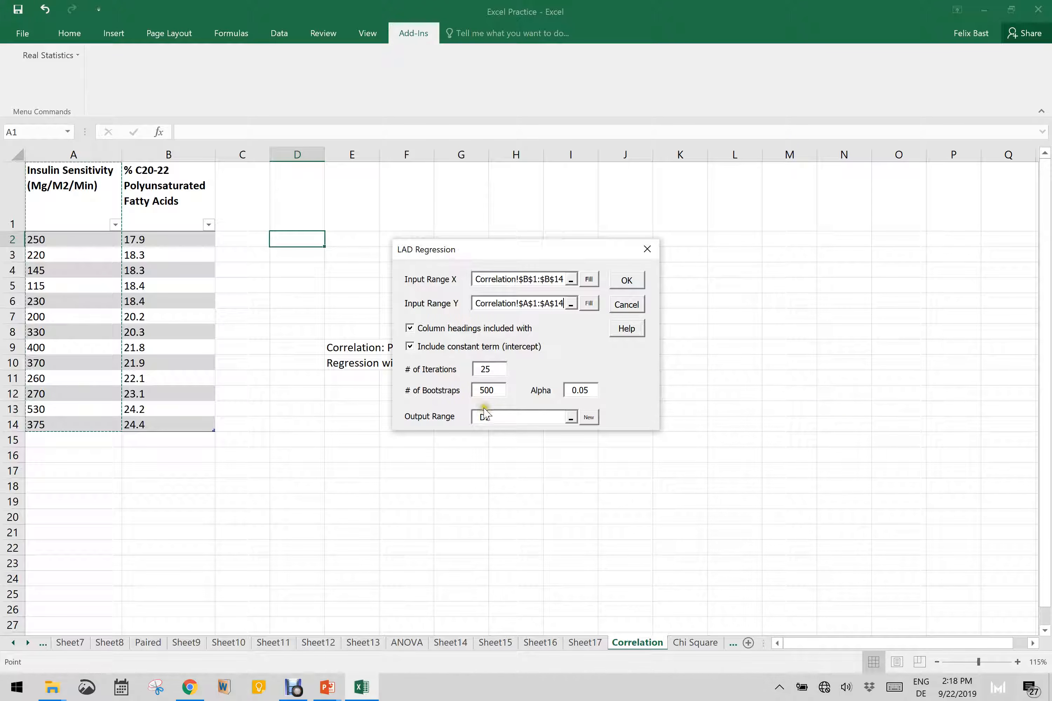
Decline overwriting existing data at D2 and run the LAD regression with its output on a new worksheet.
click(627, 282)
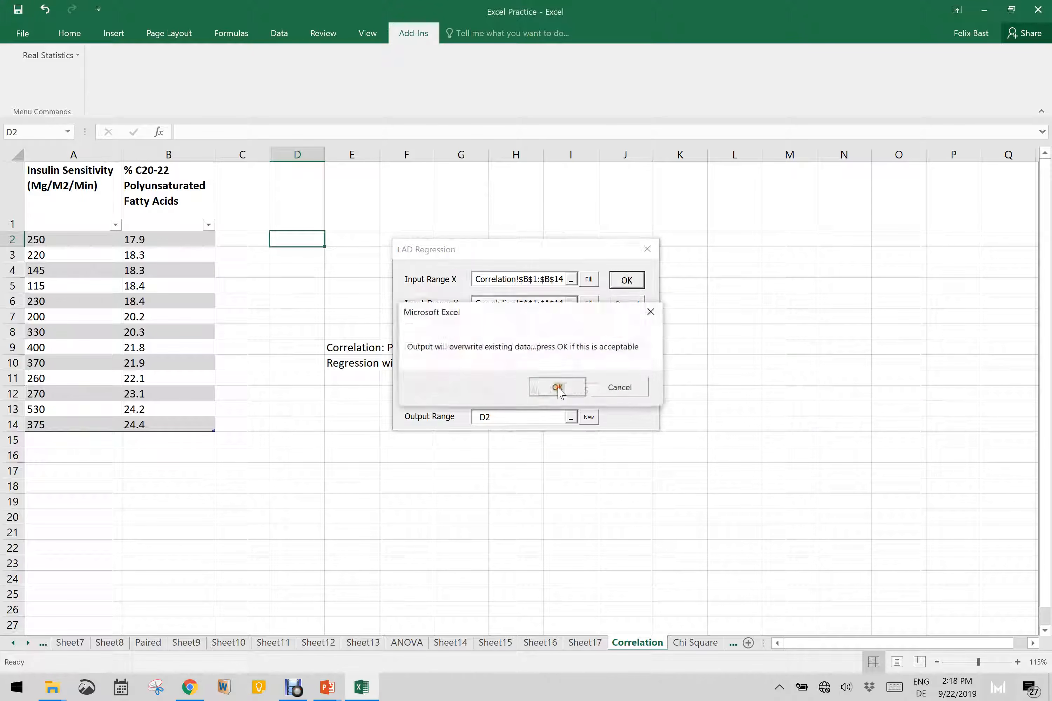
click(617, 388)
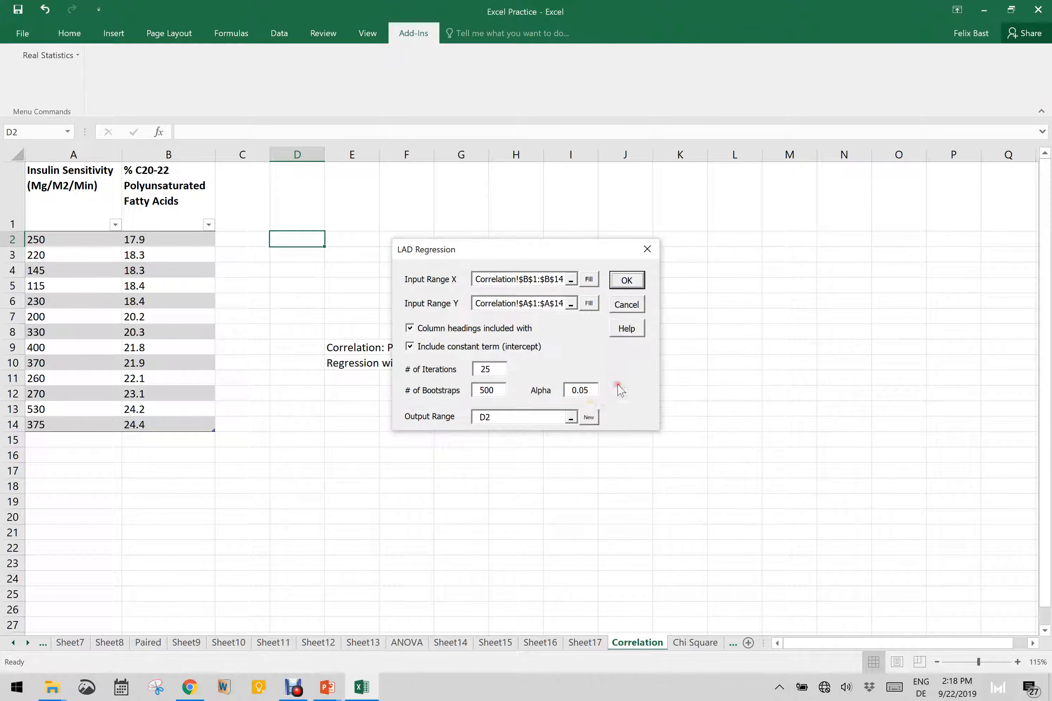
click(589, 417)
click(632, 282)
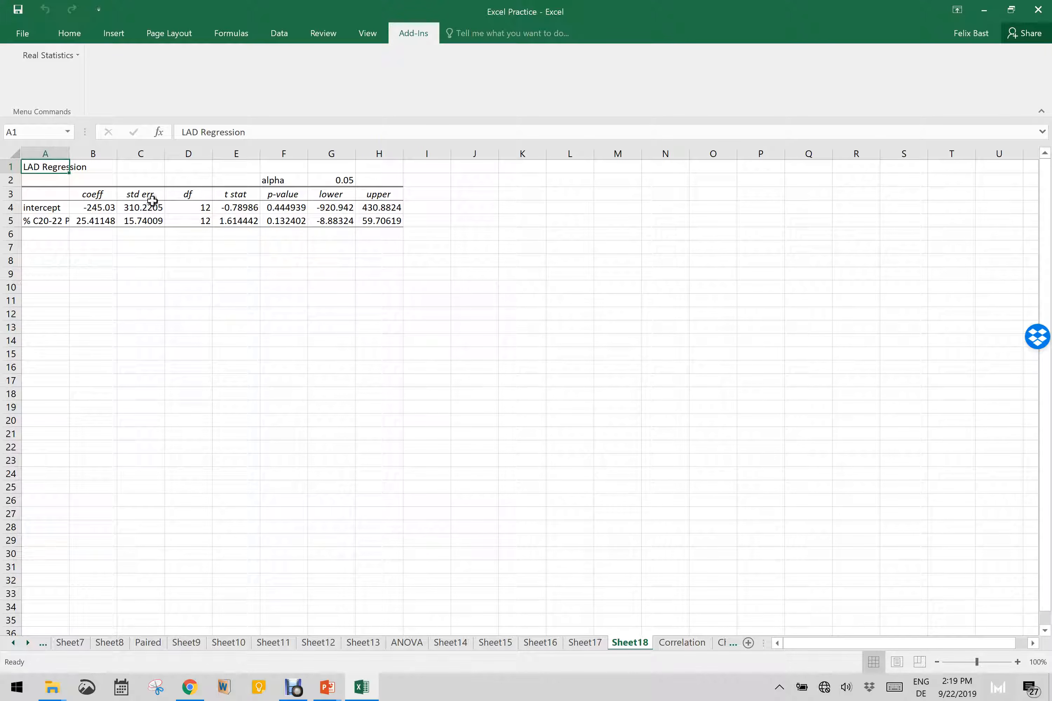
Examine the LAD regression's intercept and fatty acids coefficients, and return to the Correlation worksheet.
click(96, 209)
click(101, 221)
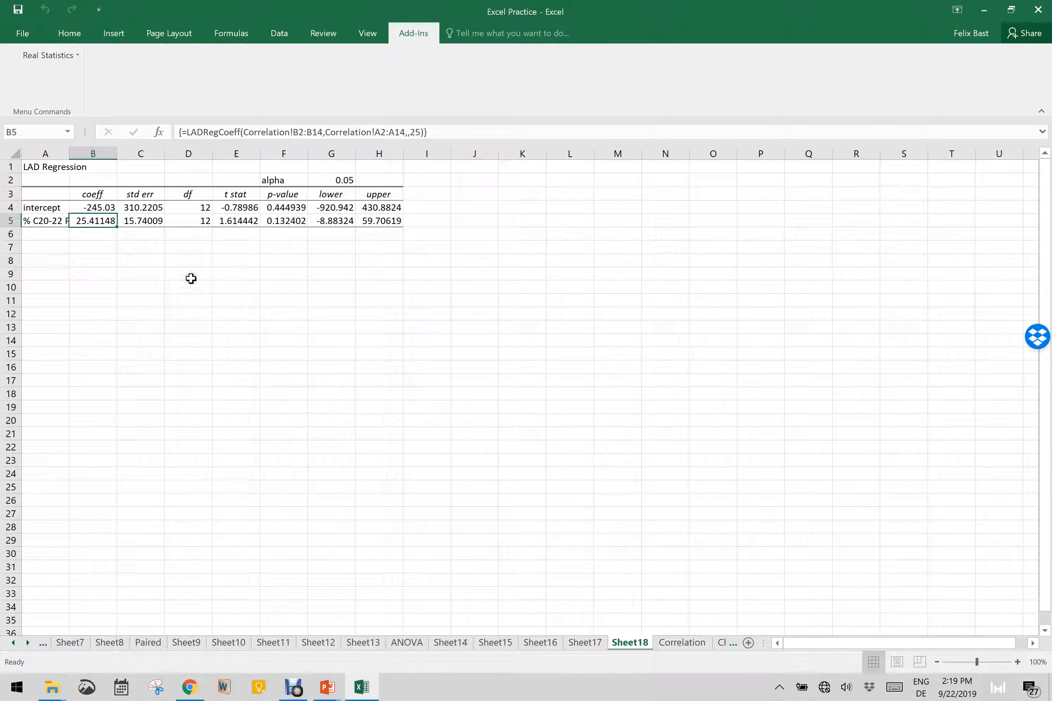
click(679, 644)
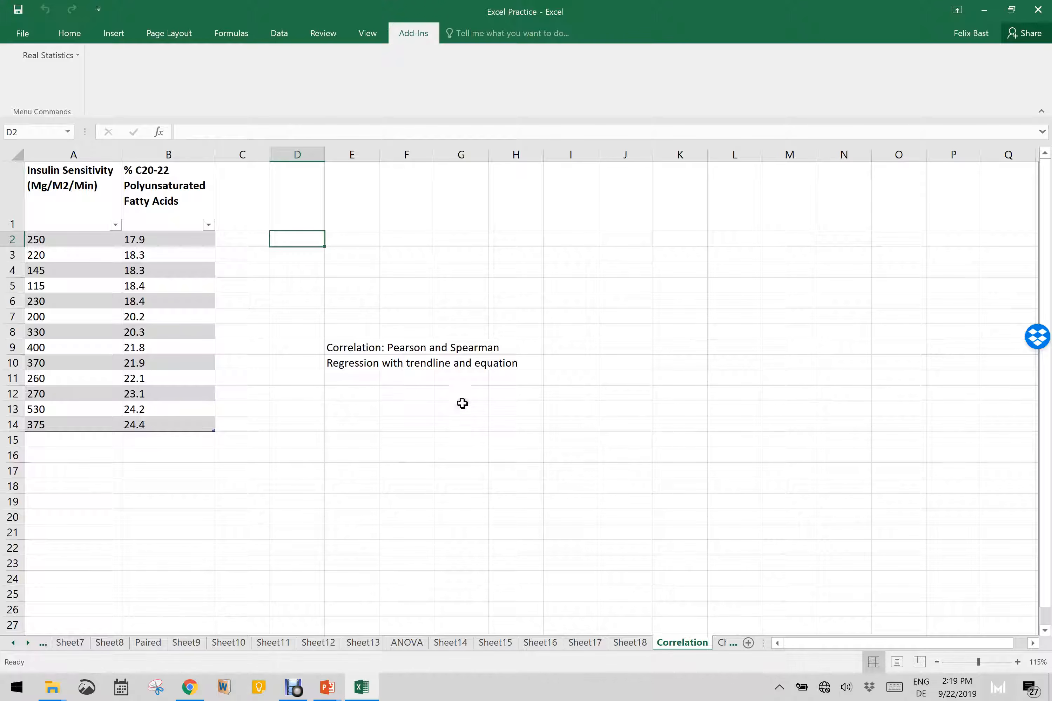
Open Real Statistics' Weighted Linear Regression from the Correlation worksheet.
click(41, 54)
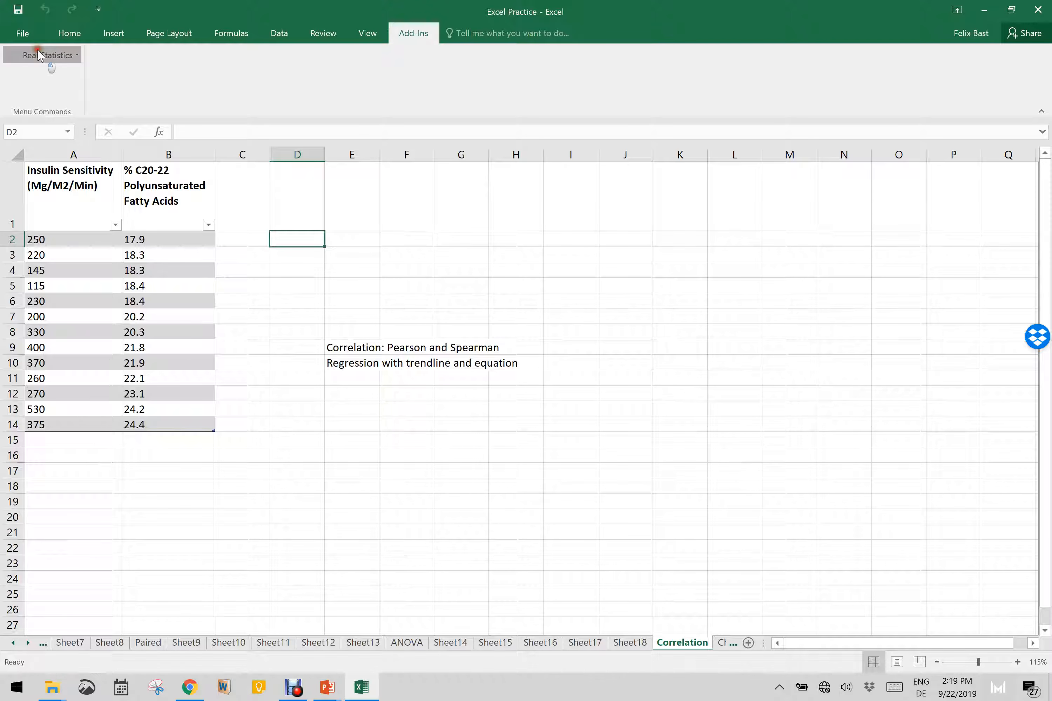
click(48, 74)
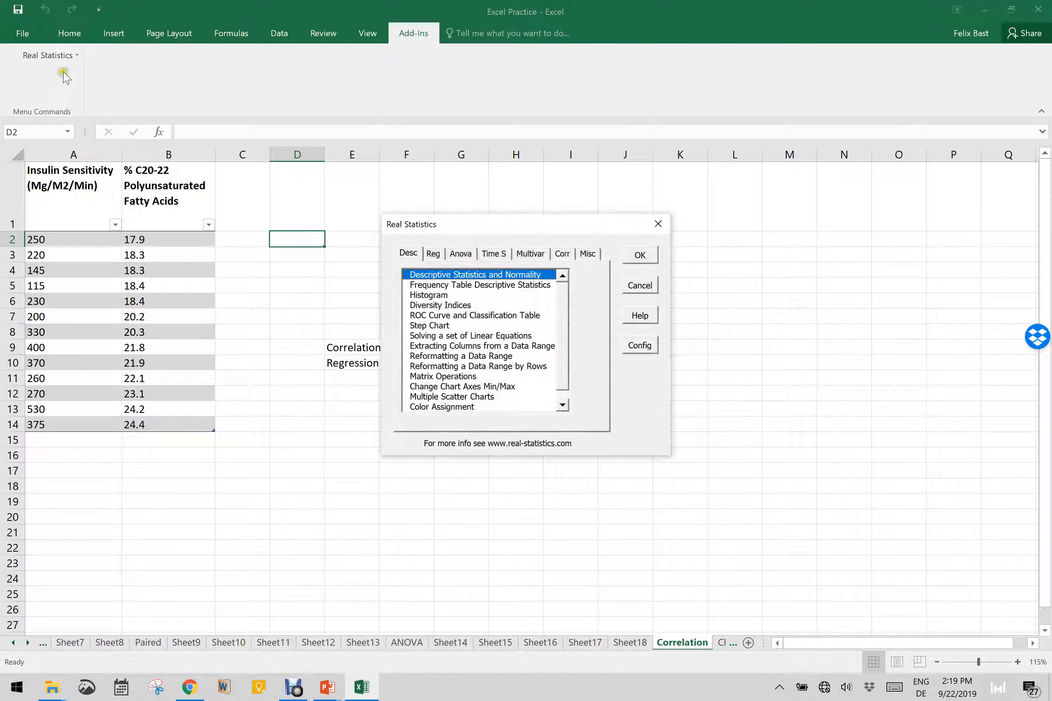
click(433, 256)
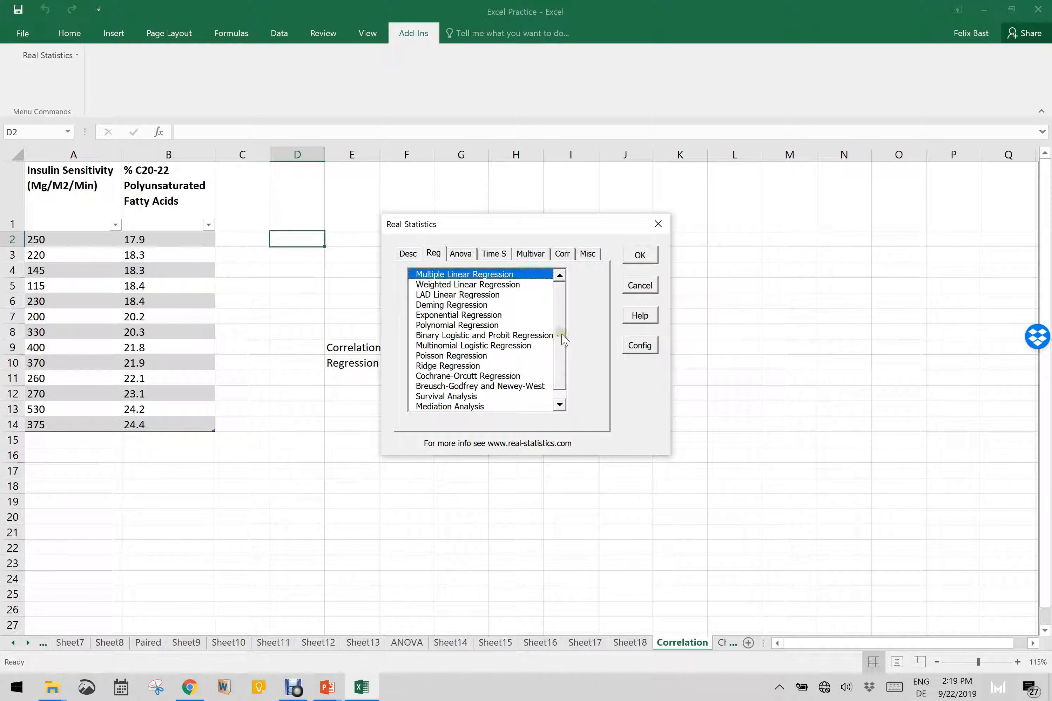
scroll(566, 343, down, 1)
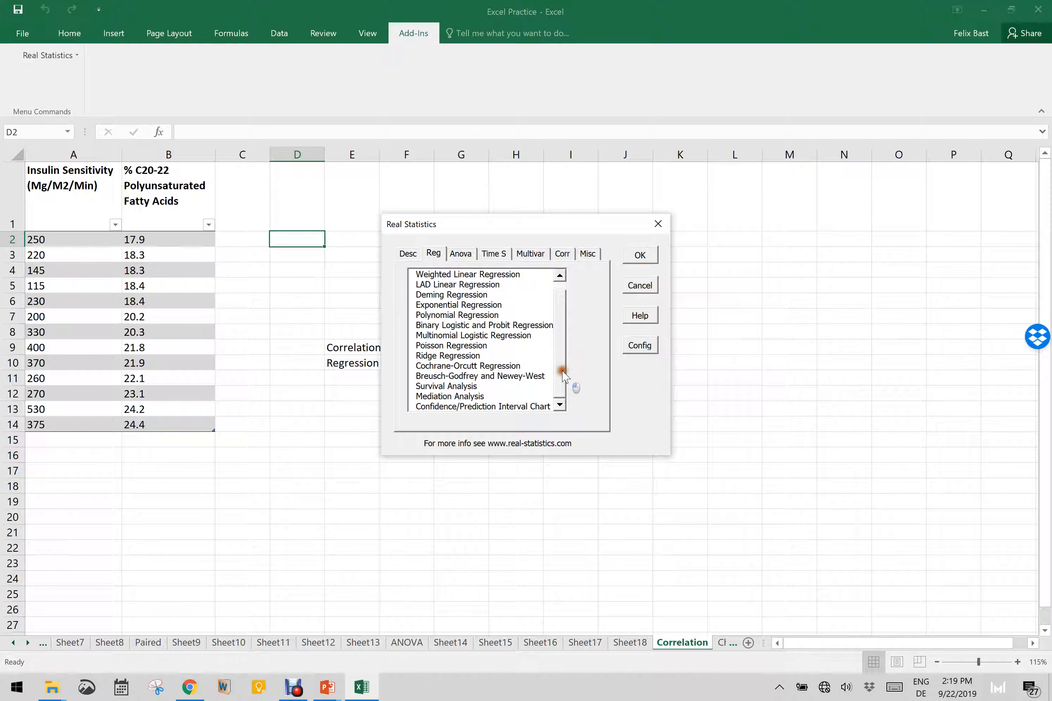
scroll(566, 337, up, 1)
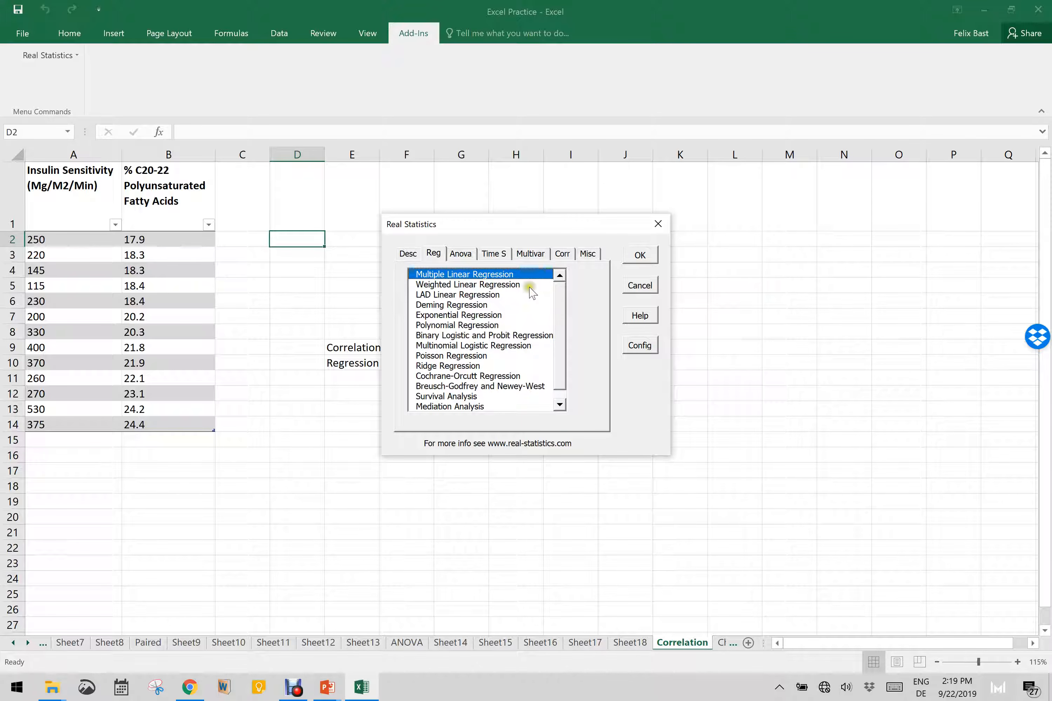
click(495, 286)
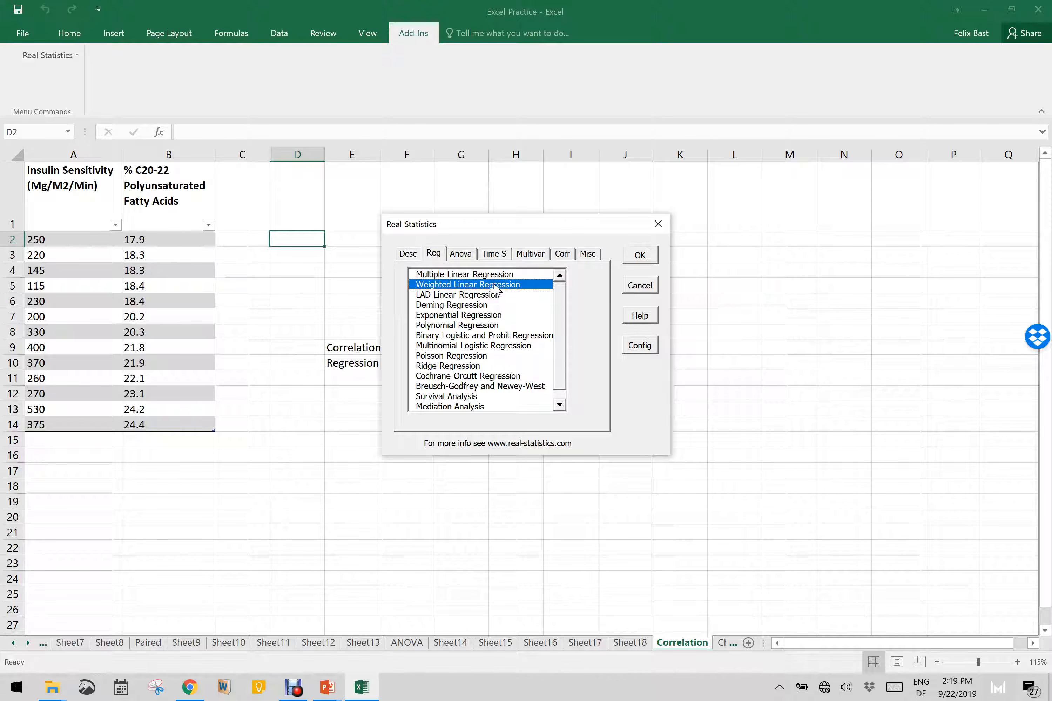
click(646, 256)
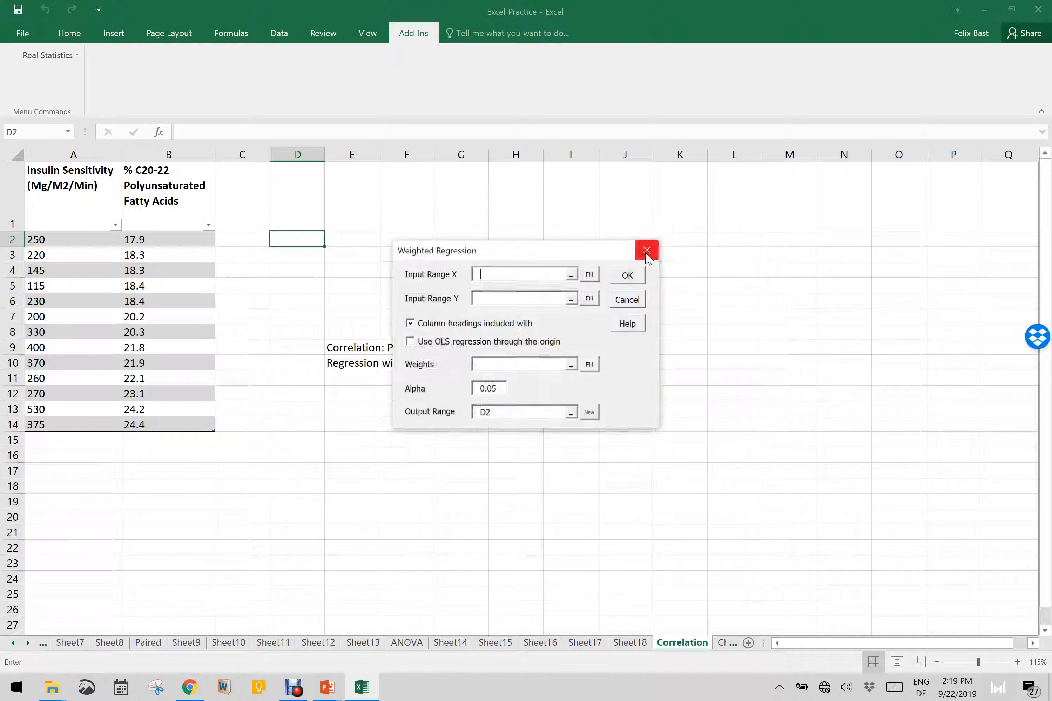
Set the weighted regression's X range to the fatty acids in B1:B14 and its Y range to the insulin sensitivity values in A2:A14.
click(570, 275)
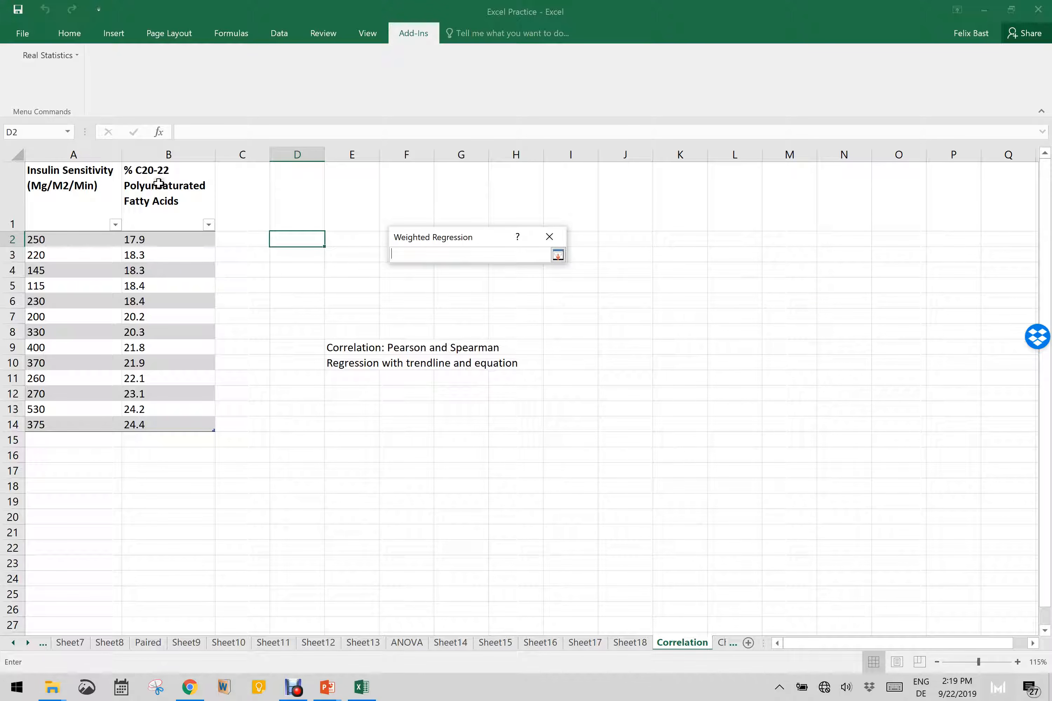
drag(158, 184, 164, 422)
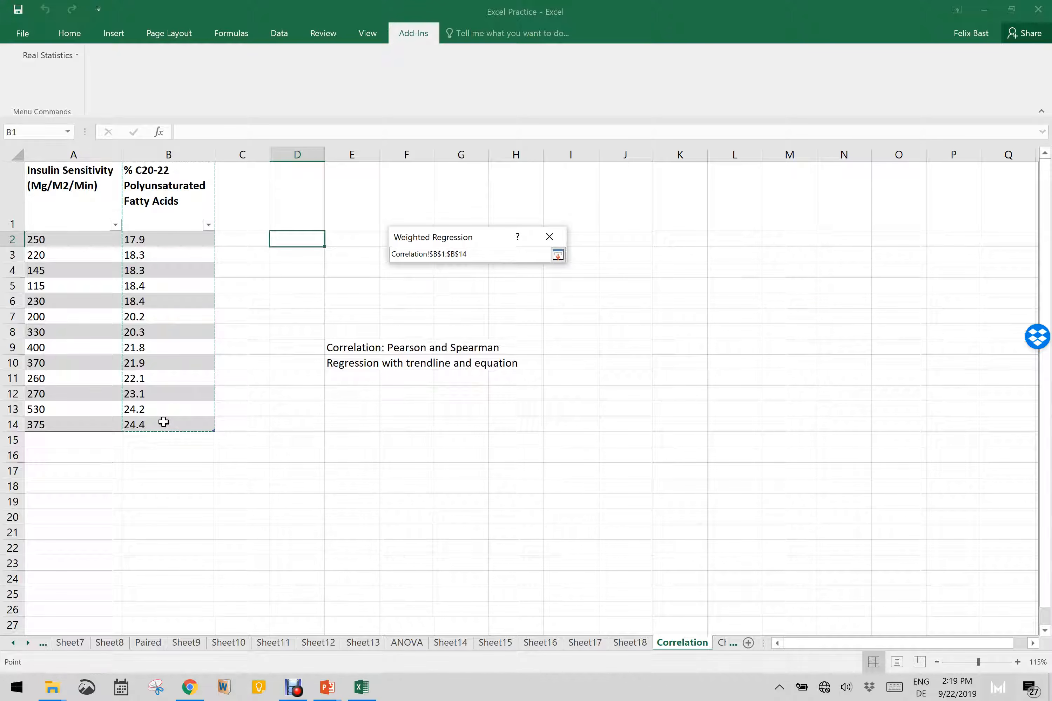
key(Return)
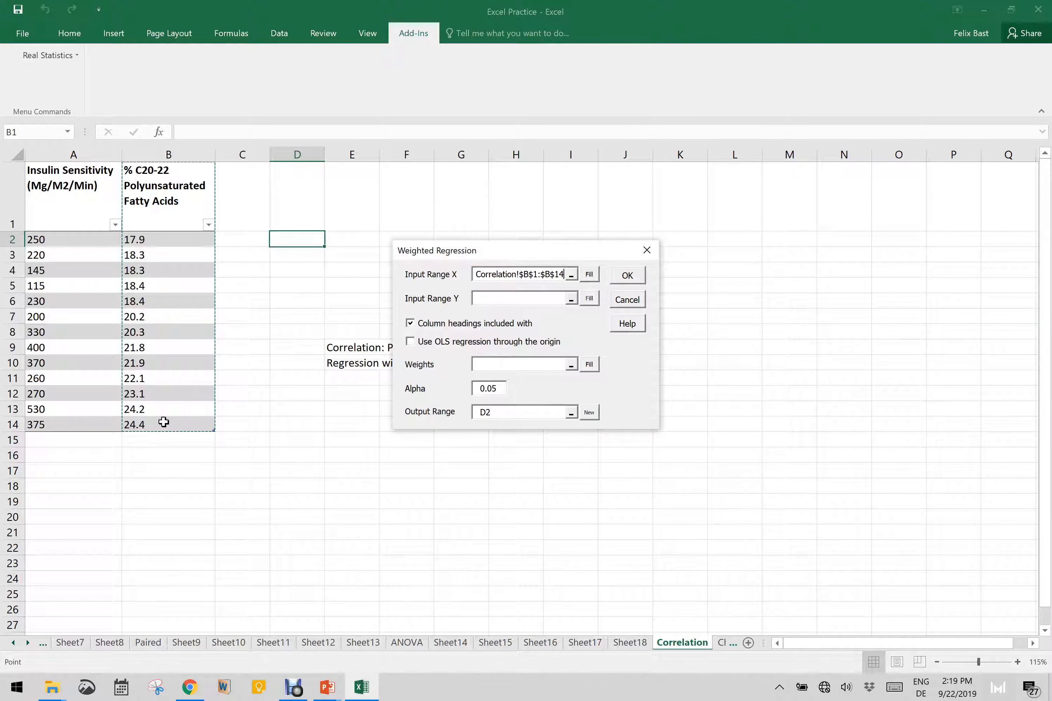
click(574, 301)
drag(77, 180, 76, 239)
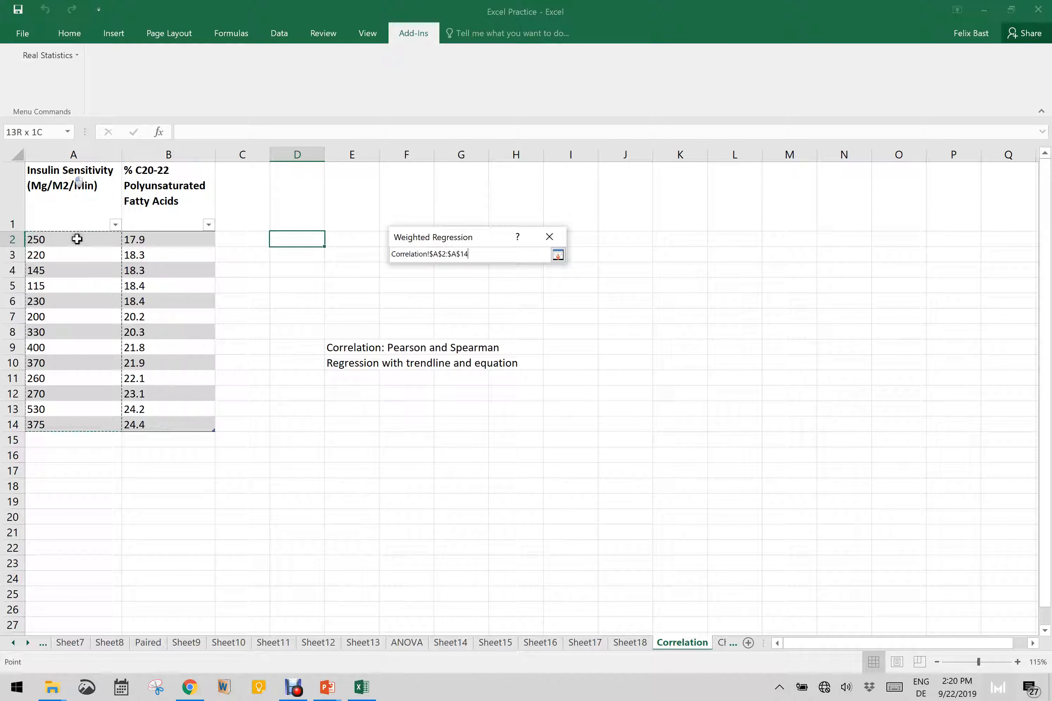
key(Return)
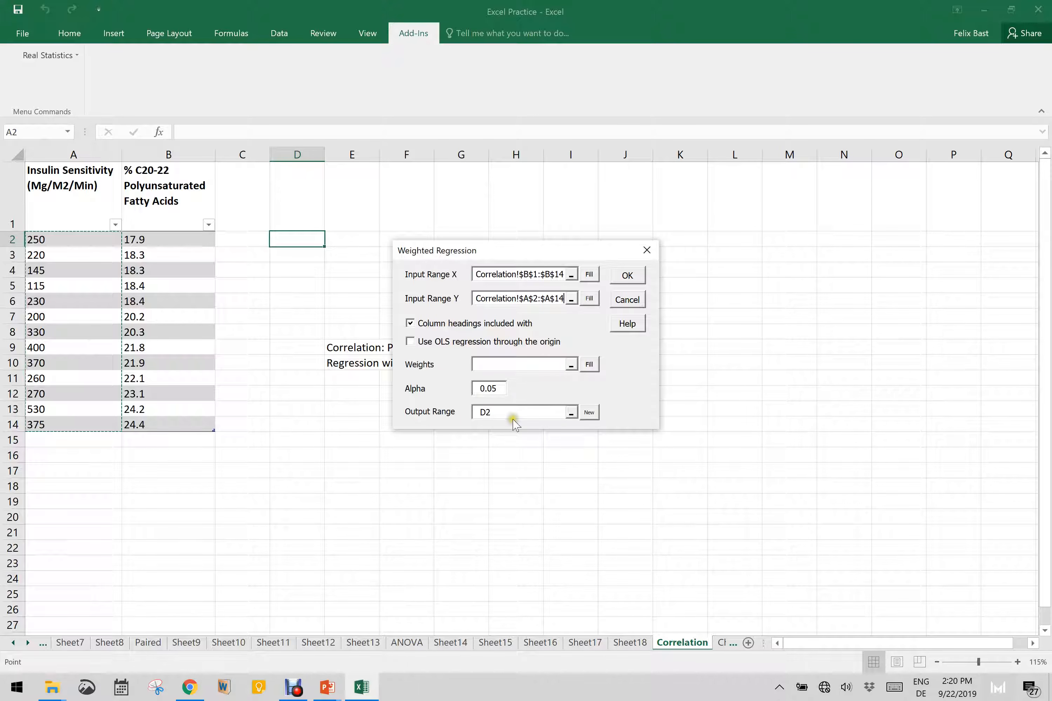
Try to run the weighted regression without weights and with its output on a new worksheet, and cancel it.
click(589, 411)
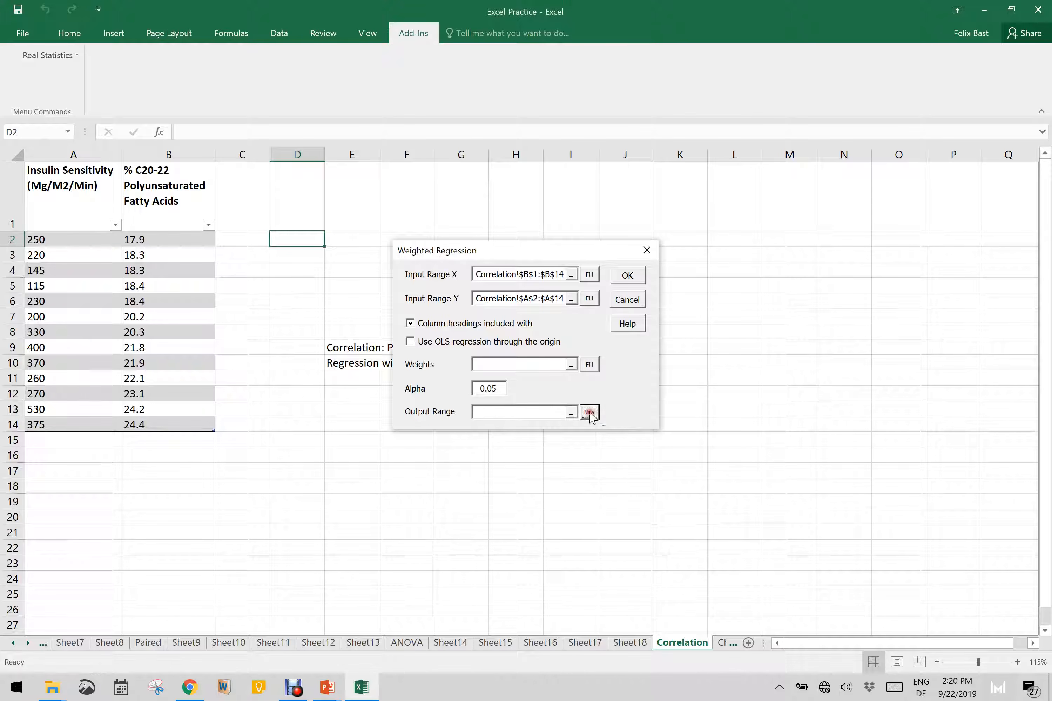
click(627, 275)
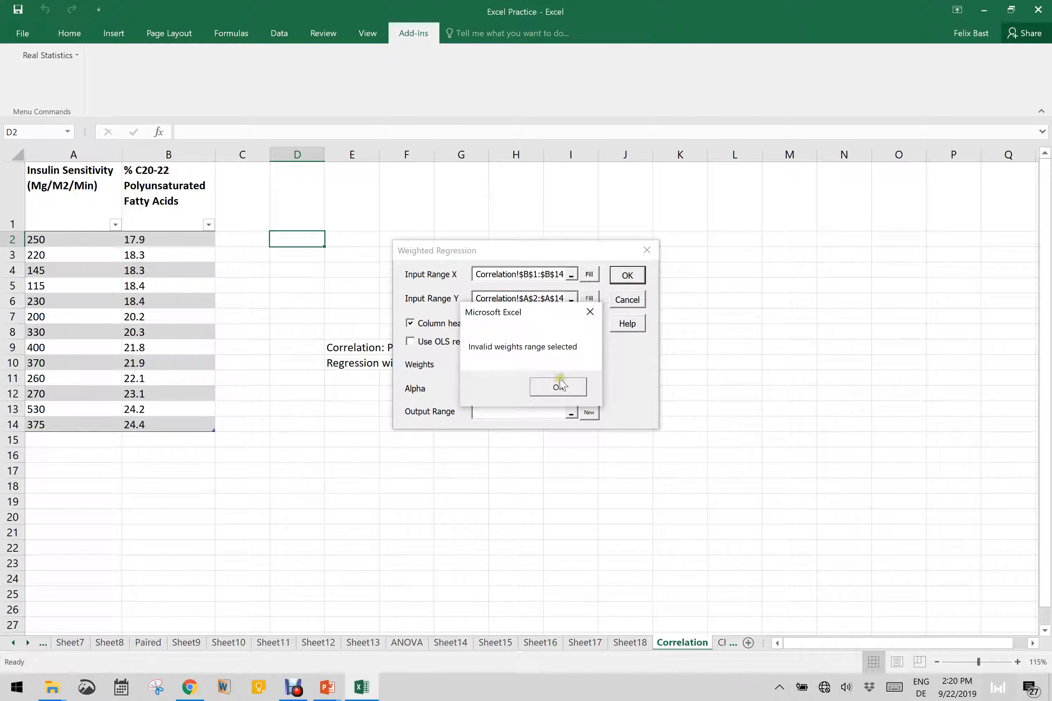
click(557, 387)
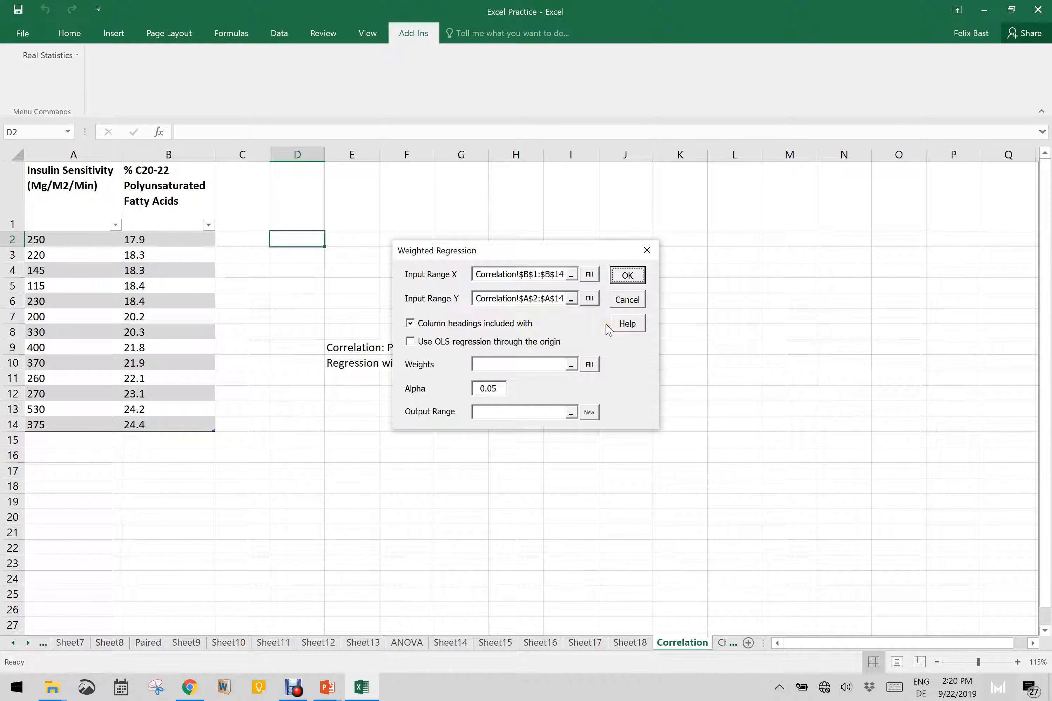
click(629, 301)
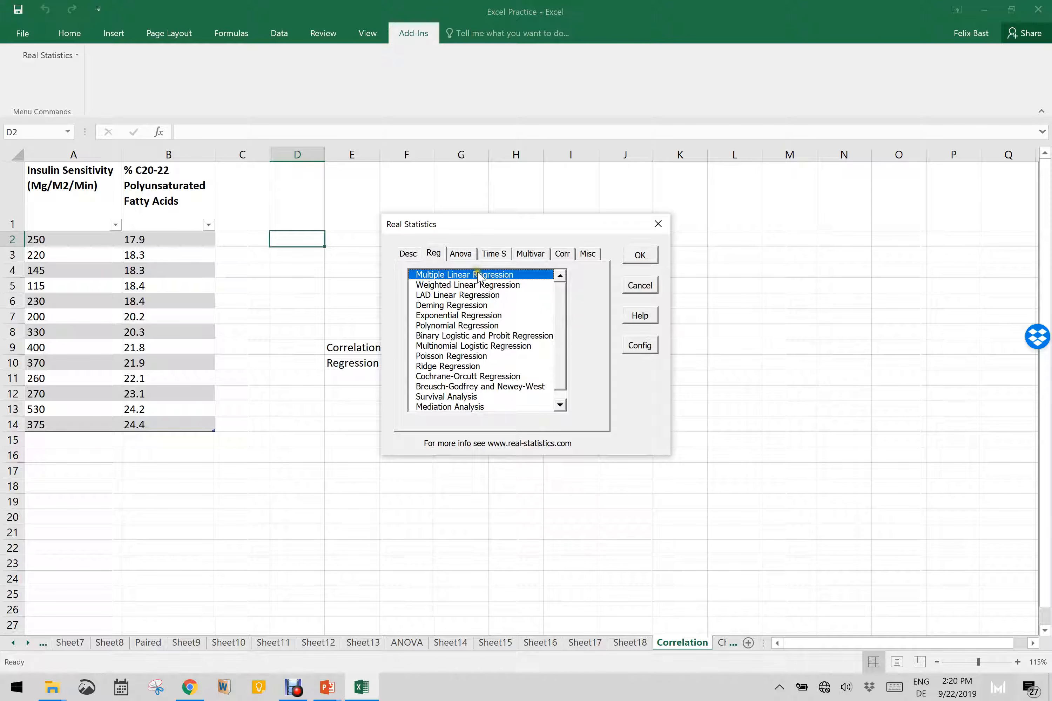
Start Real Statistics' Multiple Linear Regression with the fatty acids in B1:B14 as X range and the insulin sensitivity in A1:A14 as Y range.
click(638, 256)
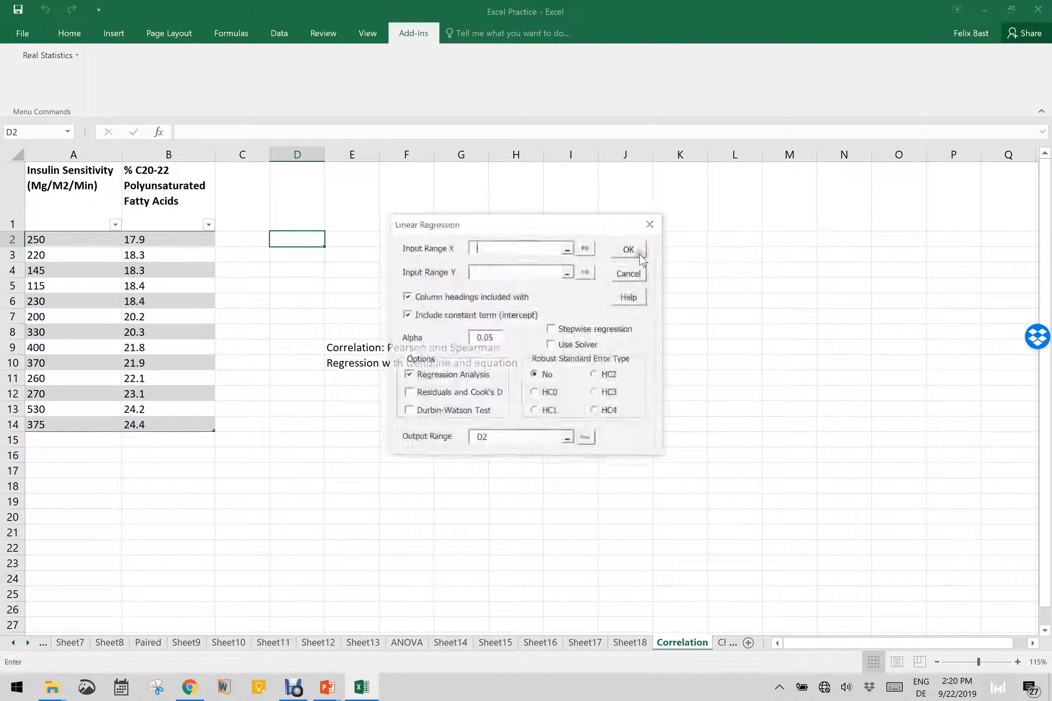
click(568, 249)
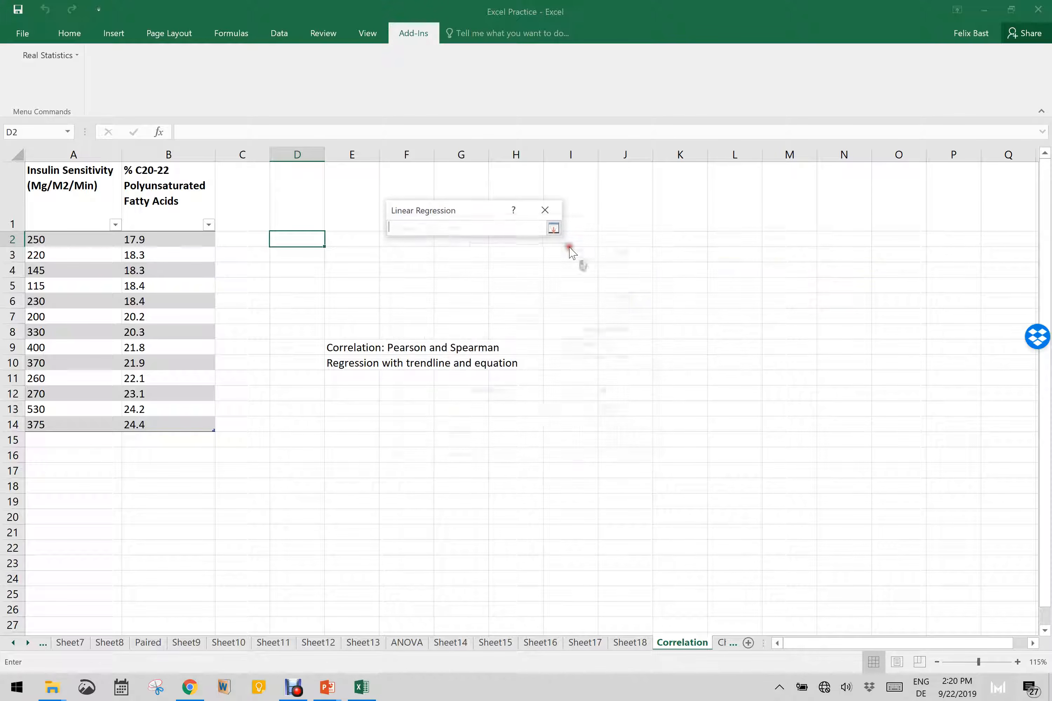
drag(172, 199, 172, 426)
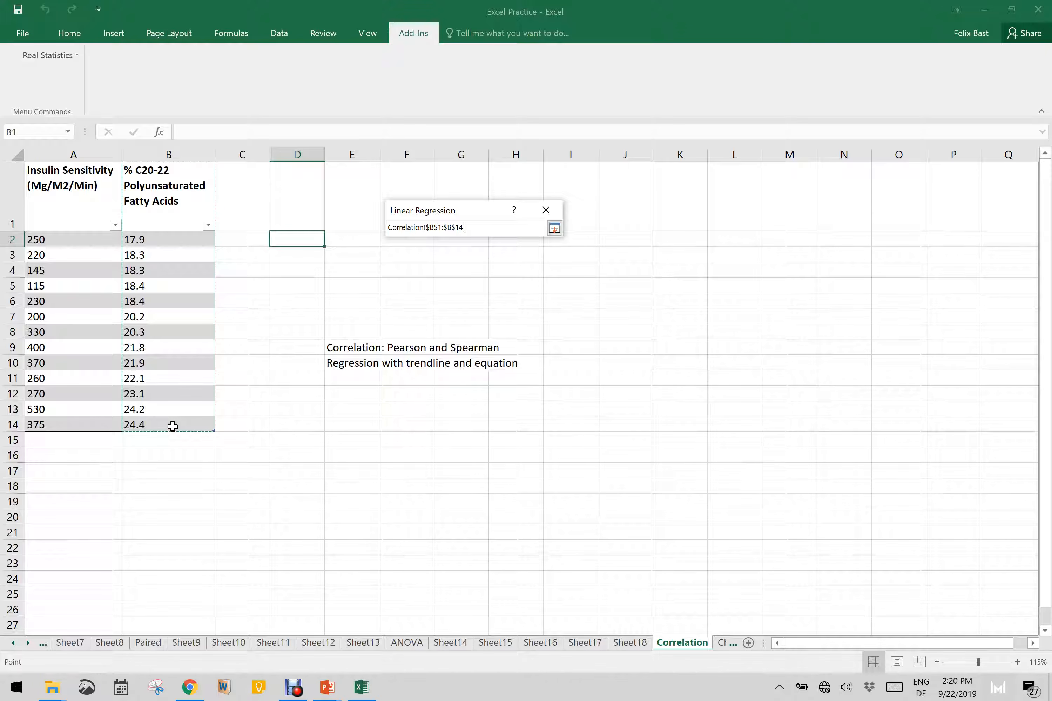
key(Return)
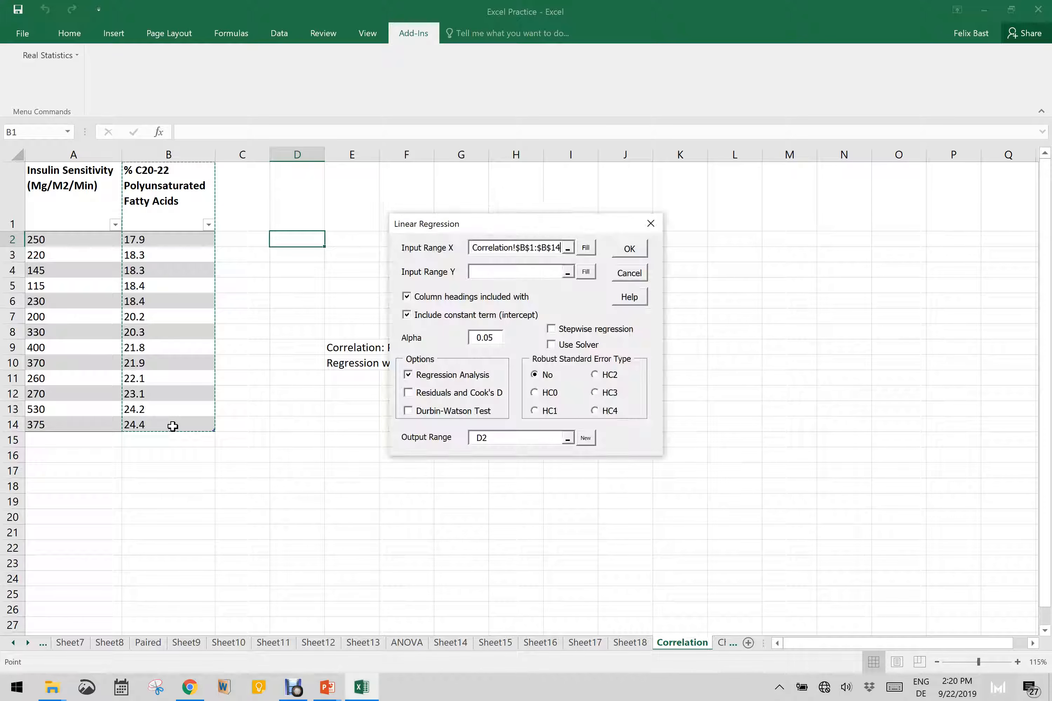
click(566, 273)
drag(64, 223, 73, 420)
key(Return)
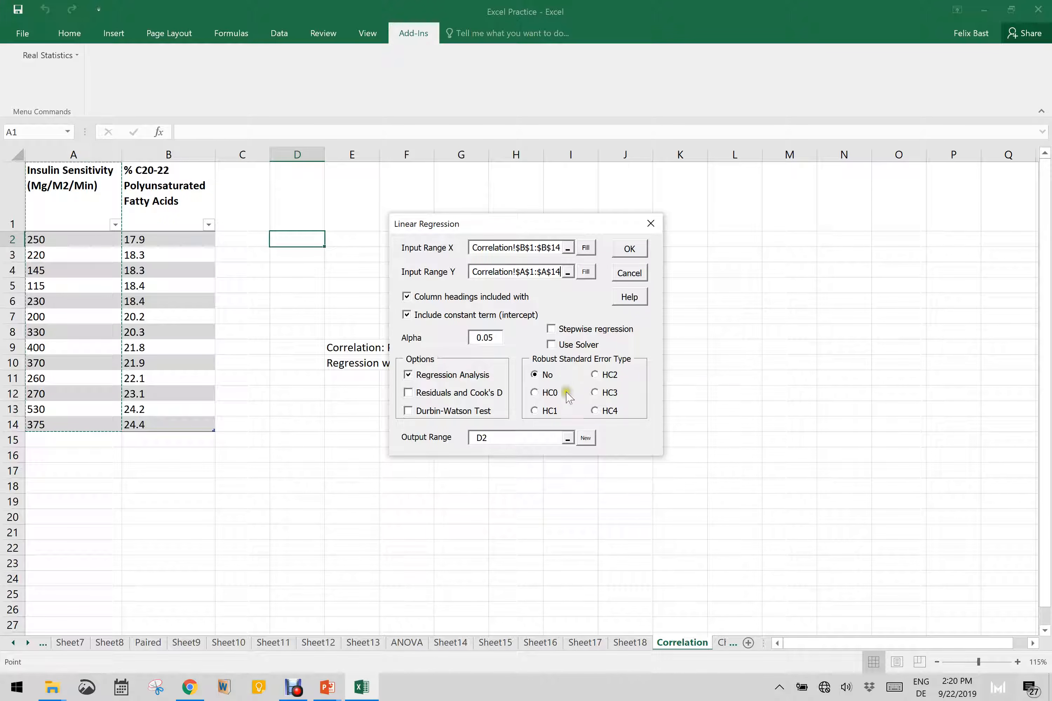
Run the linear regression at alpha 0.05 with its output on a new worksheet.
click(581, 438)
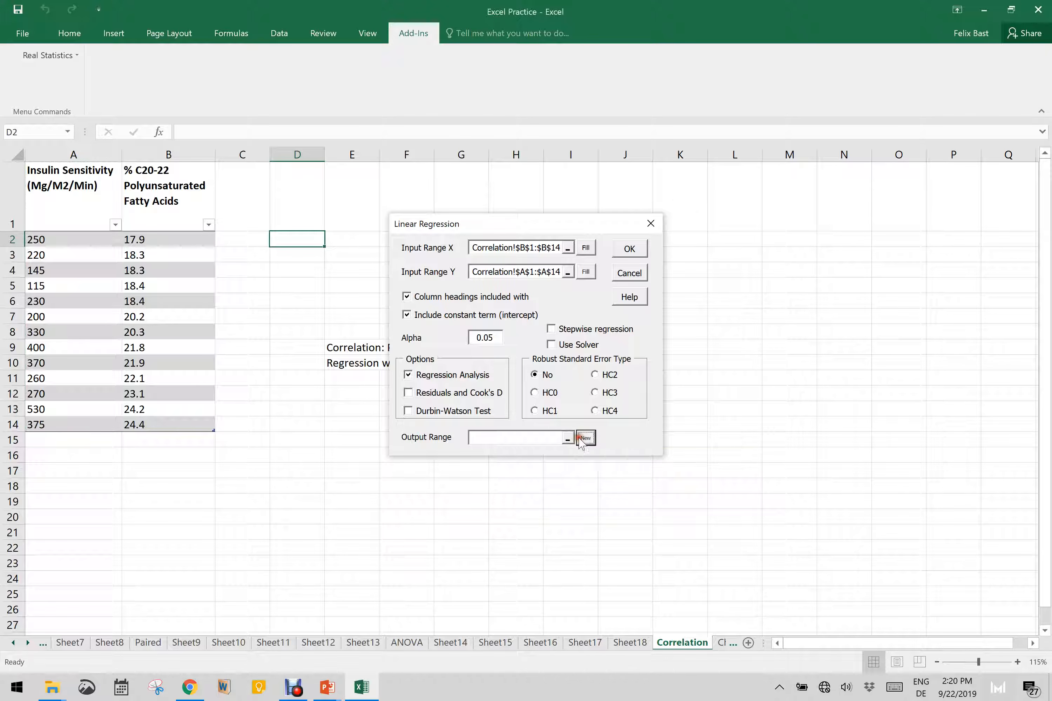
click(634, 256)
key(Return)
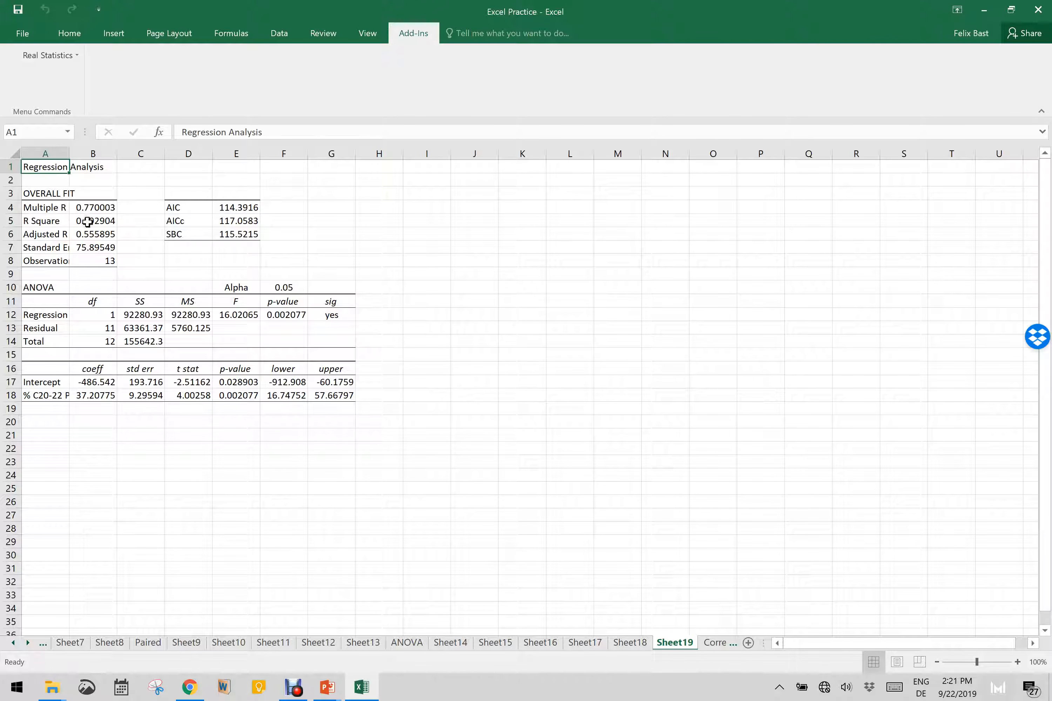
Examine the regression's Multiple R, R Square and ANOVA p-value, and return to the Correlation worksheet.
drag(87, 221, 98, 207)
click(101, 204)
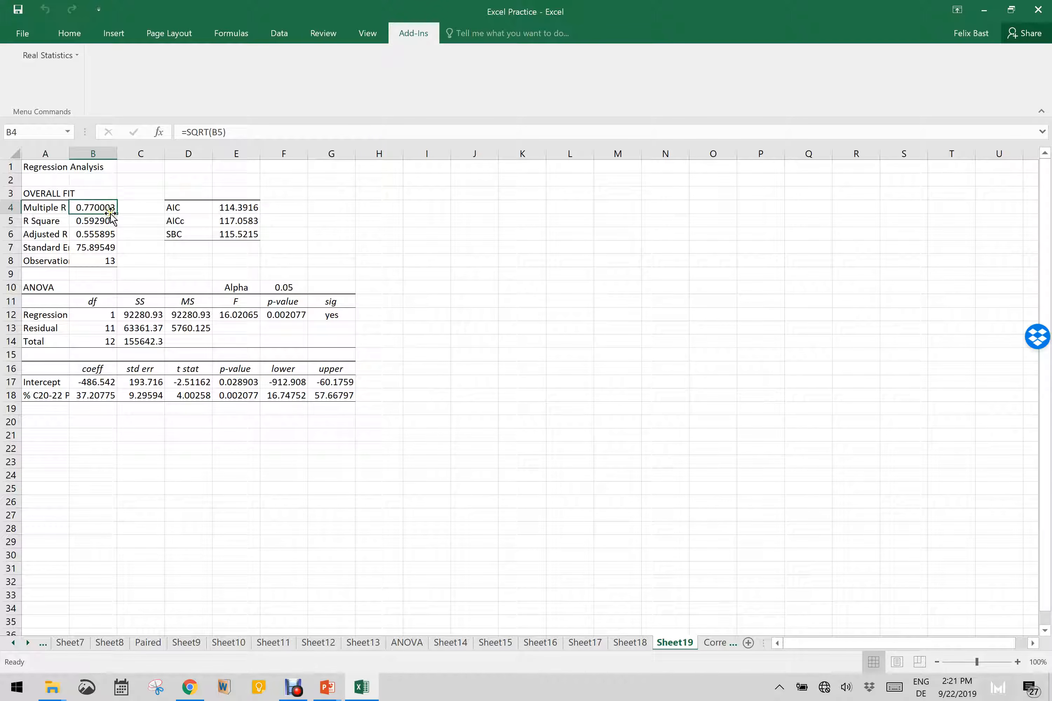
click(104, 222)
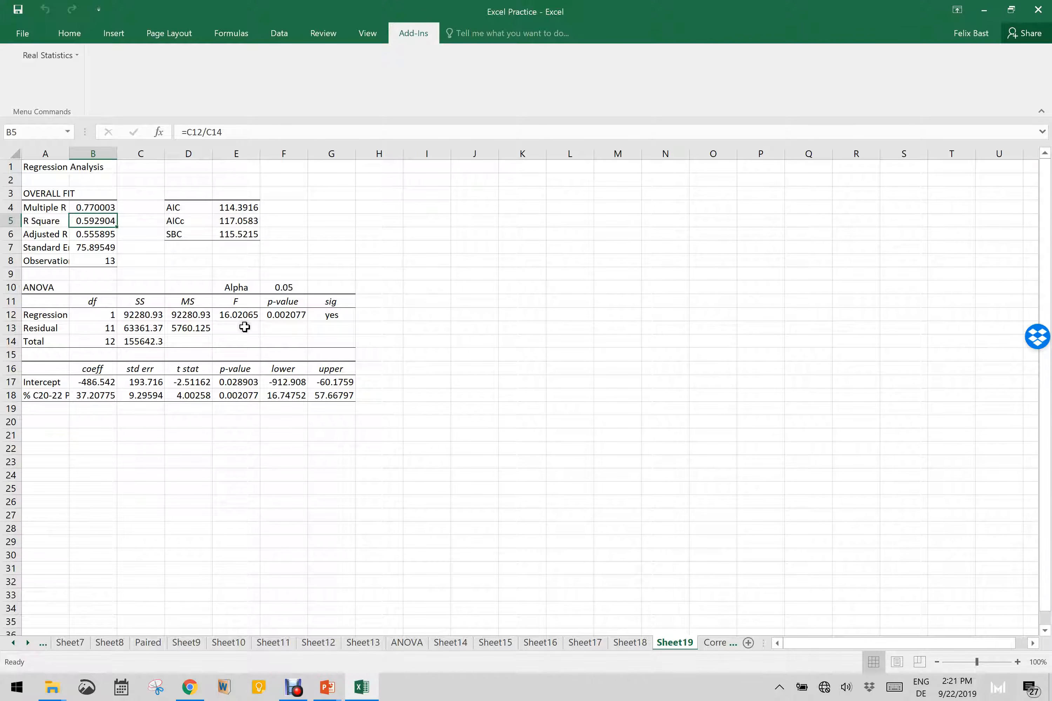
click(286, 316)
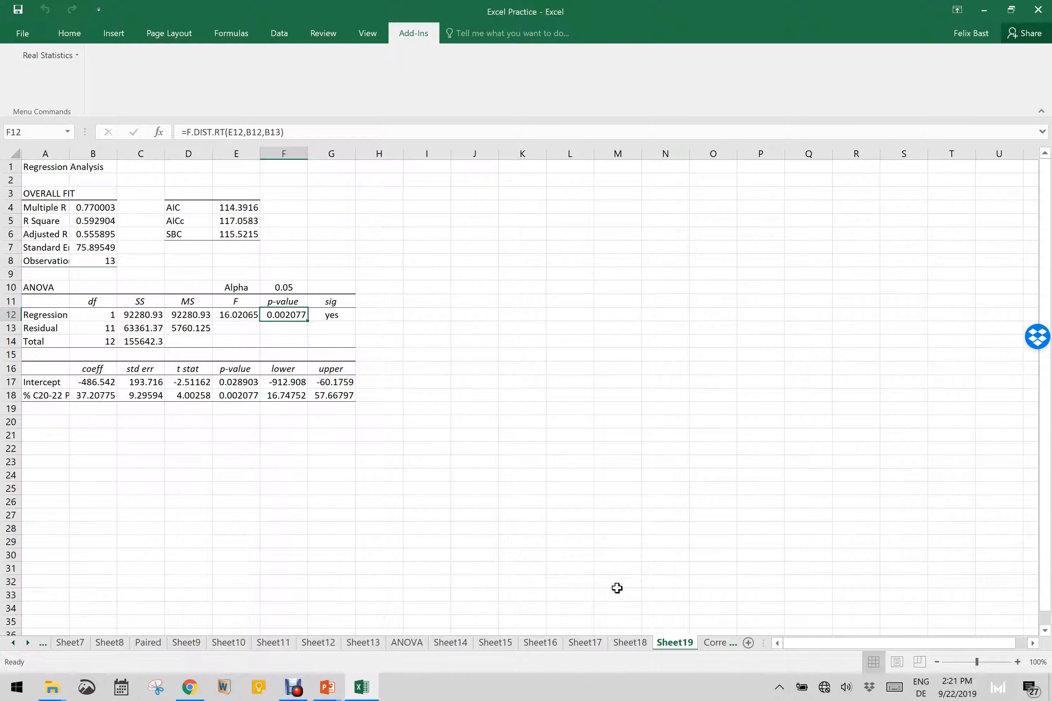
click(717, 647)
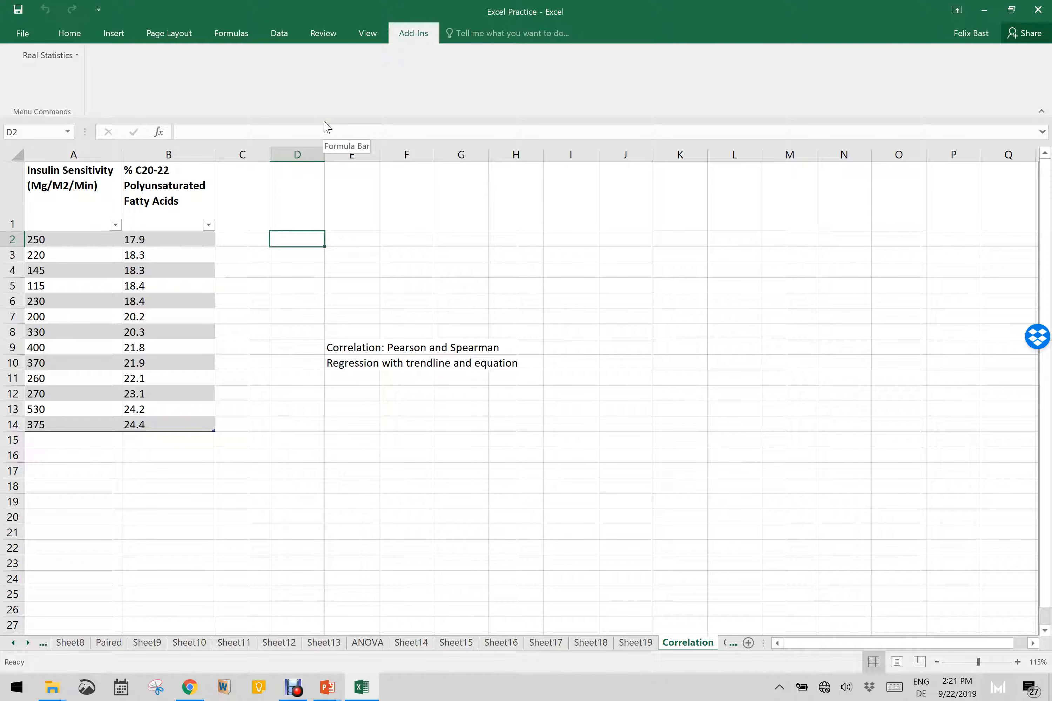
Review the earlier regression output and line fit plot on Sheet17, and go to the Chi Square worksheet.
click(279, 35)
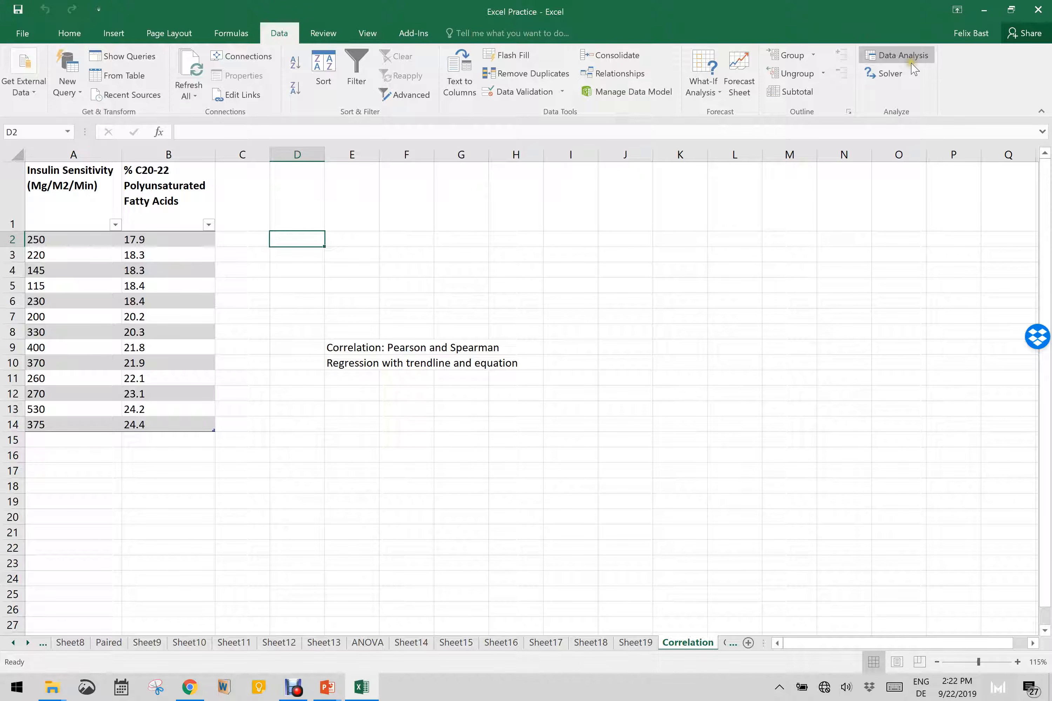
click(545, 645)
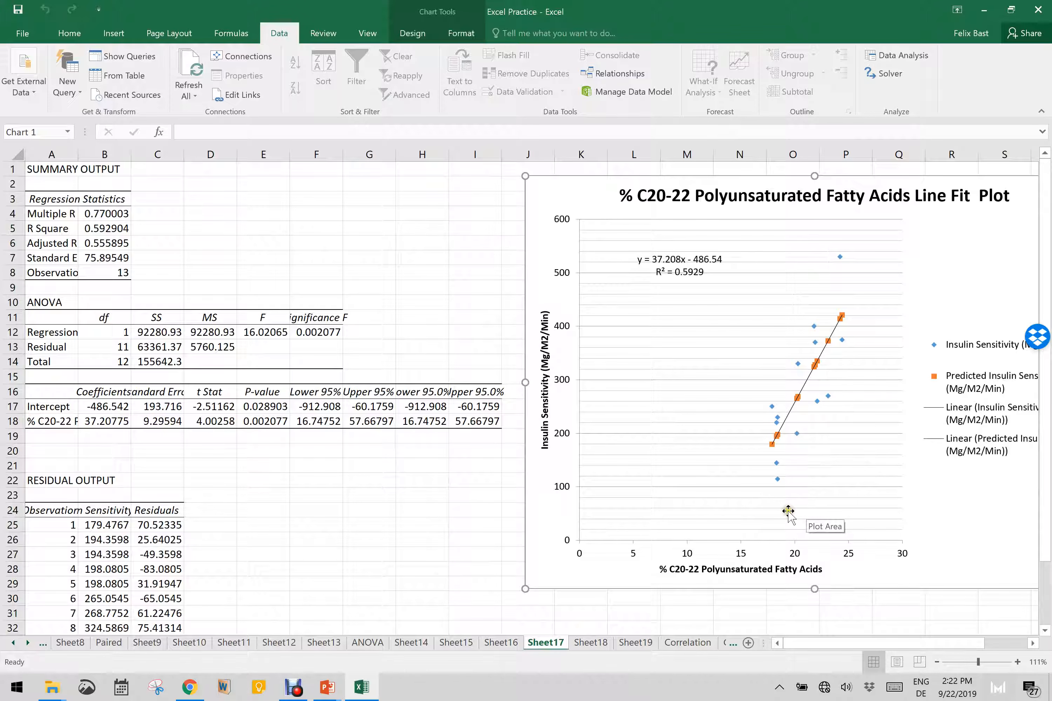
click(685, 643)
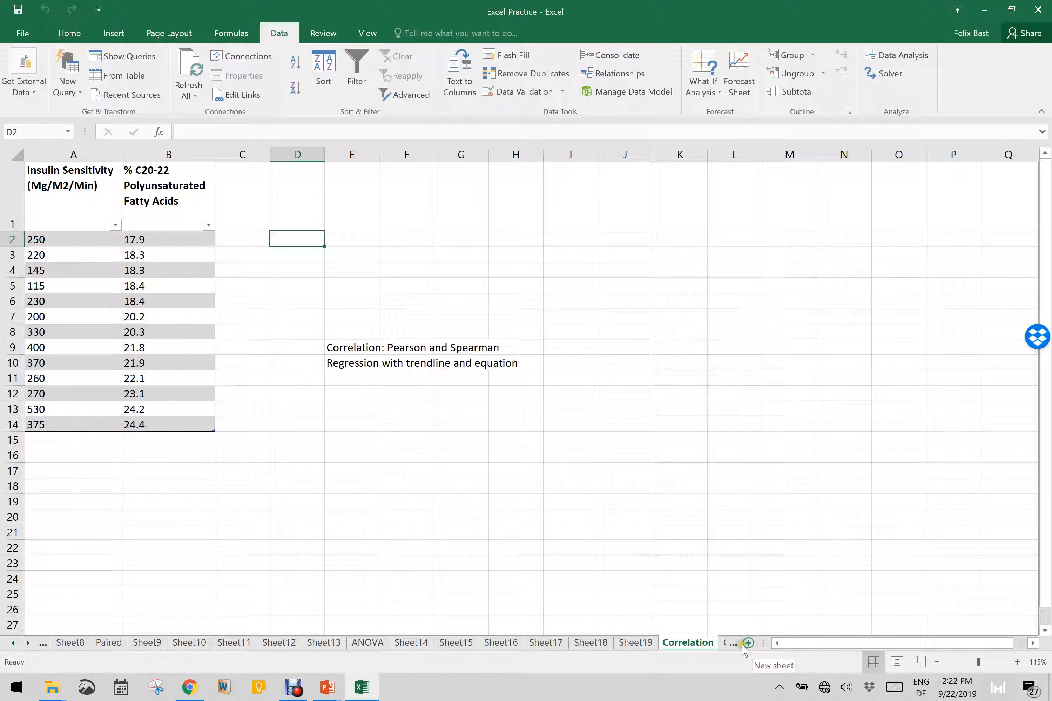
click(731, 643)
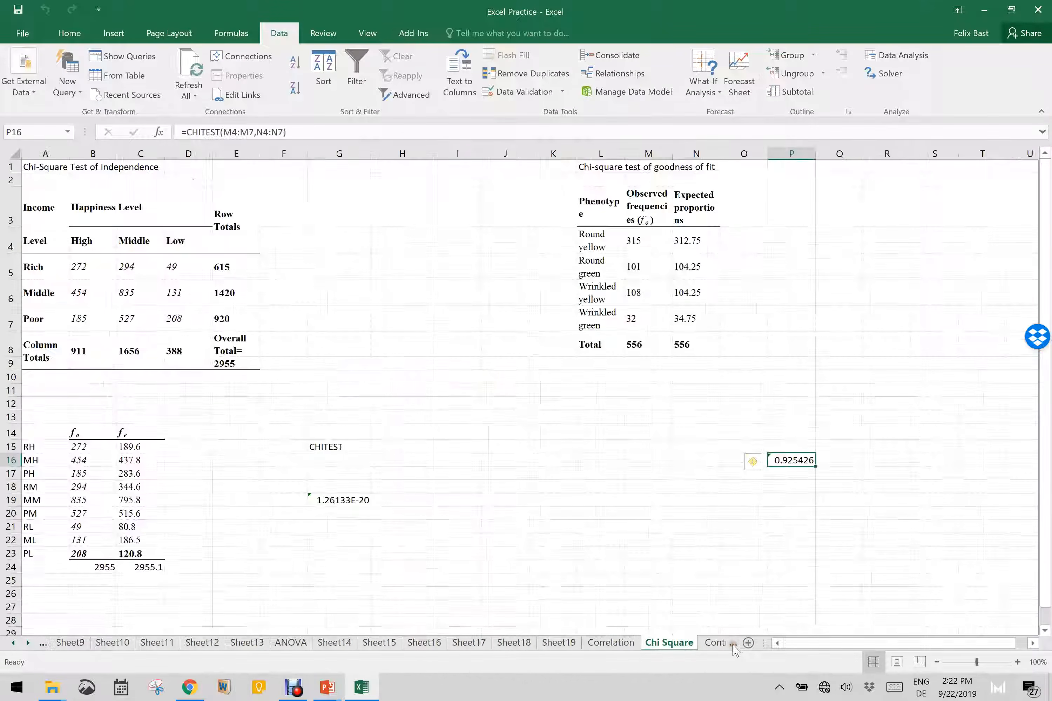